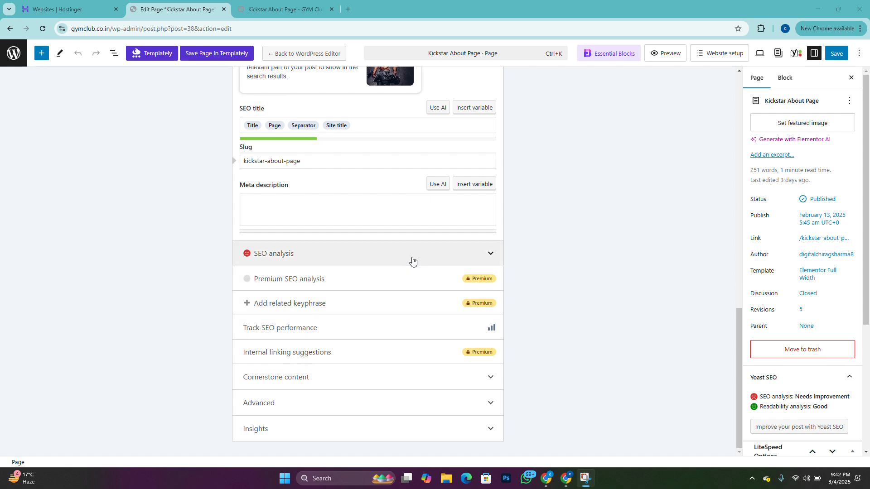
Step: Expand the page's SEO analysis and review its listed problems, improvements and good results
{"action": "left_click", "coordinate": [412, 260]}
{"action": "scroll", "coordinate": [423, 313], "scroll_direction": "down", "scroll_amount": 2}
{"action": "scroll", "coordinate": [423, 314], "scroll_direction": "down", "scroll_amount": 4}
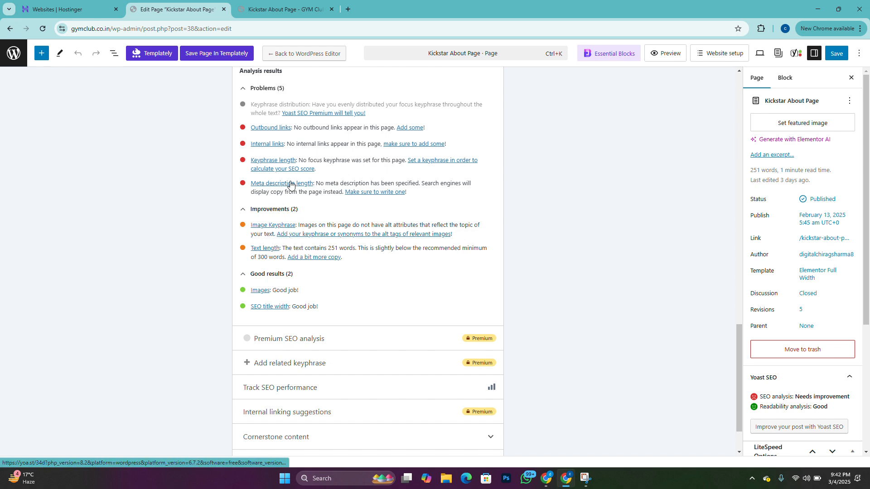
{"action": "scroll", "coordinate": [329, 168], "scroll_direction": "up", "scroll_amount": 2}
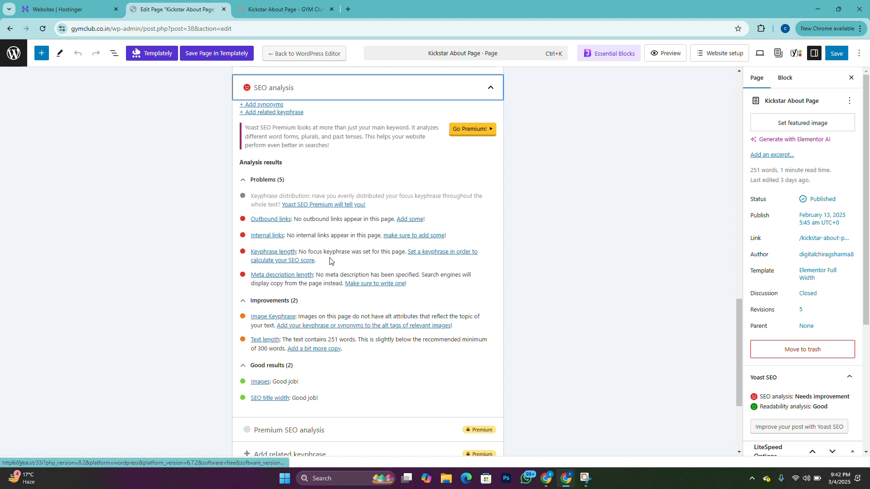
{"action": "scroll", "coordinate": [330, 260], "scroll_direction": "up", "scroll_amount": 4}
{"action": "scroll", "coordinate": [330, 260], "scroll_direction": "up", "scroll_amount": 2}
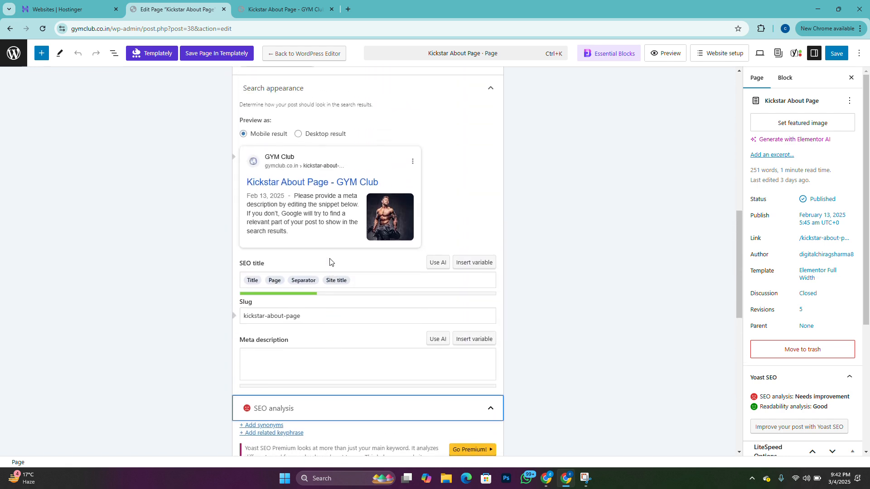
Step: Clear the page's slug and remove all variables from its SEO title
{"action": "left_click", "coordinate": [294, 317]}
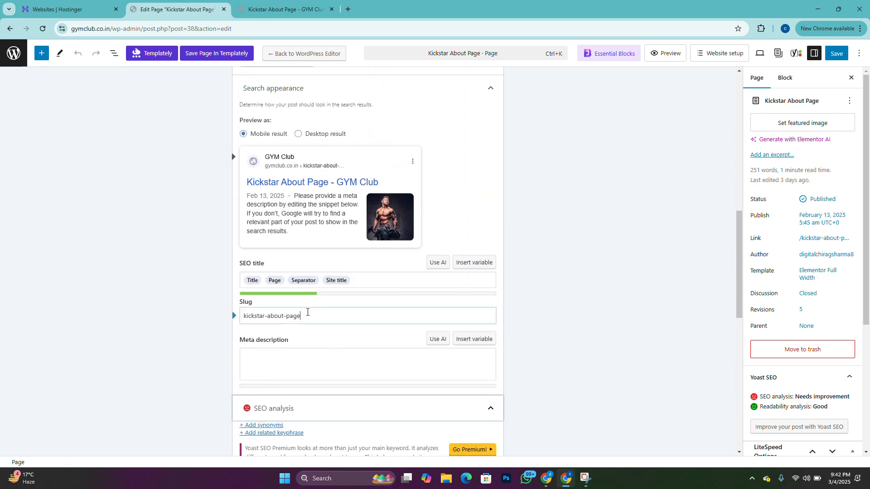
{"action": "double_click", "coordinate": [295, 317]}
{"action": "key", "text": "BackSpace"}
{"action": "key", "text": "BackSpace"}
{"action": "key", "text": "ctrl+a"}
{"action": "key", "text": "BackSpace"}
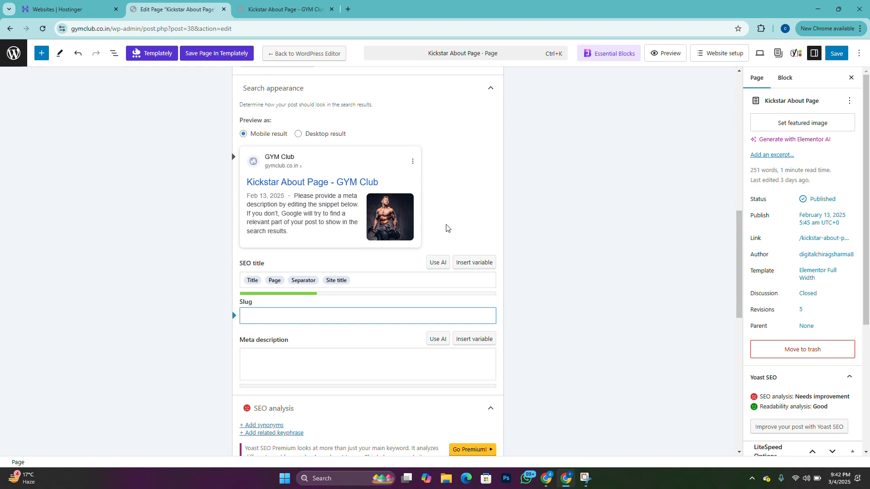
{"action": "scroll", "coordinate": [446, 228], "scroll_direction": "up", "scroll_amount": 2}
{"action": "scroll", "coordinate": [446, 228], "scroll_direction": "down", "scroll_amount": 3}
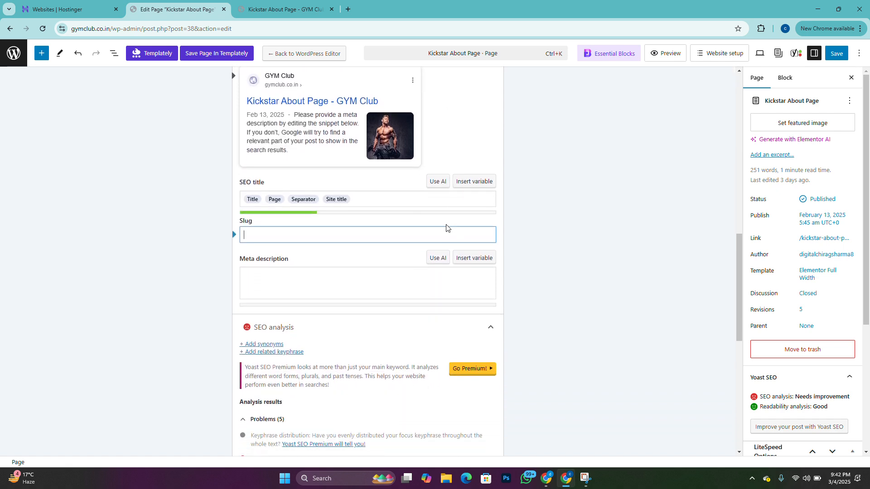
{"action": "scroll", "coordinate": [446, 228], "scroll_direction": "down", "scroll_amount": 5}
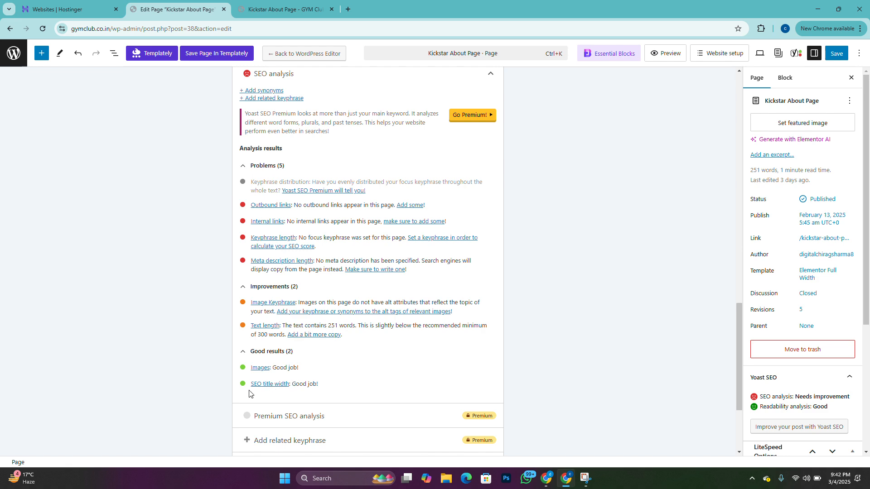
{"action": "scroll", "coordinate": [378, 322], "scroll_direction": "up", "scroll_amount": 5}
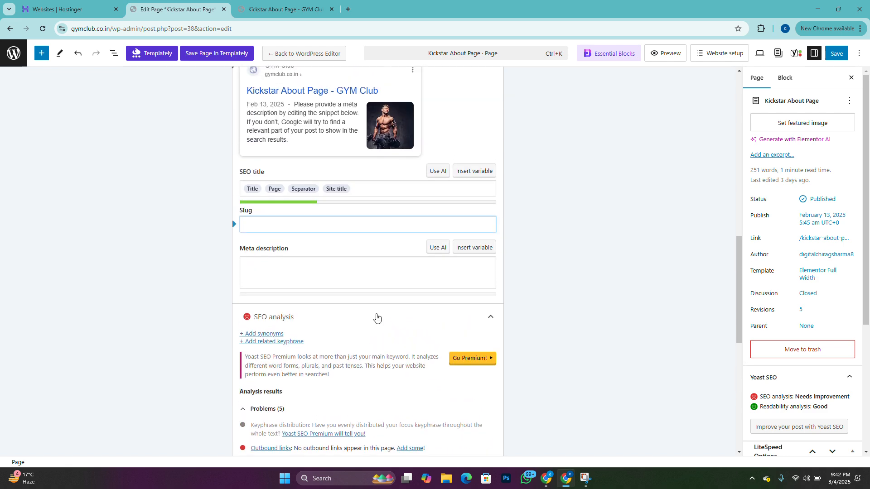
{"action": "triple_click", "coordinate": [380, 186]}
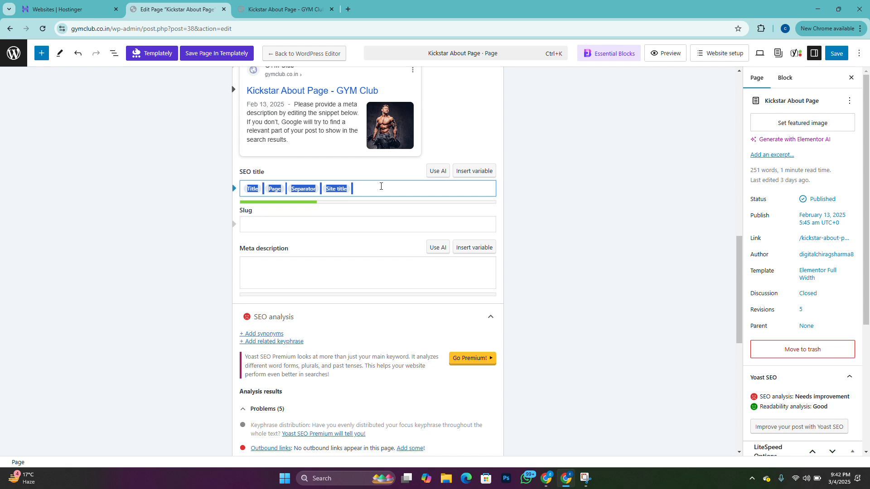
{"action": "key", "text": "BackSpace"}
Step: Review the SEO analysis results for the cleared fields and check the published About page's content
{"action": "scroll", "coordinate": [571, 236], "scroll_direction": "down", "scroll_amount": 5}
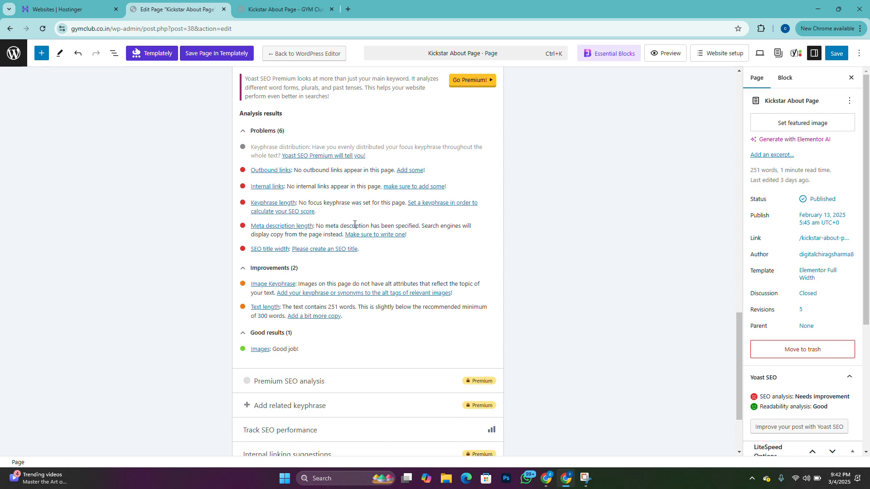
{"action": "key", "text": "ctrl+Tab"}
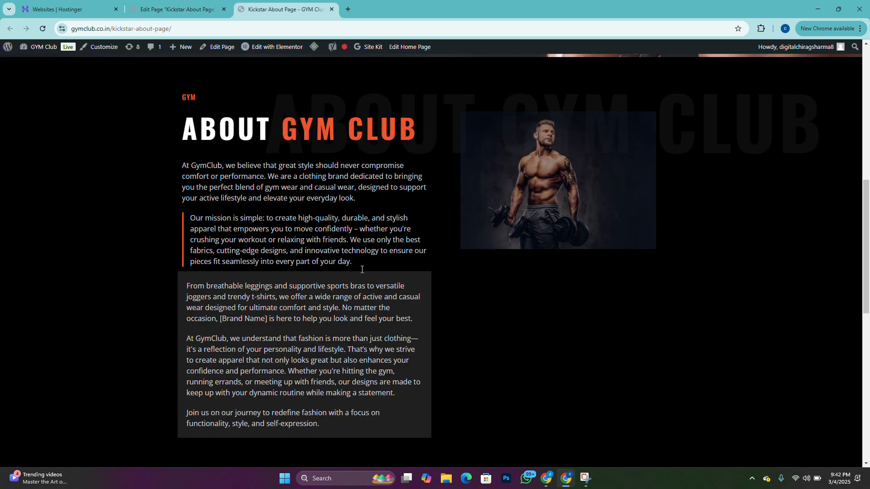
{"action": "left_click", "coordinate": [205, 15]}
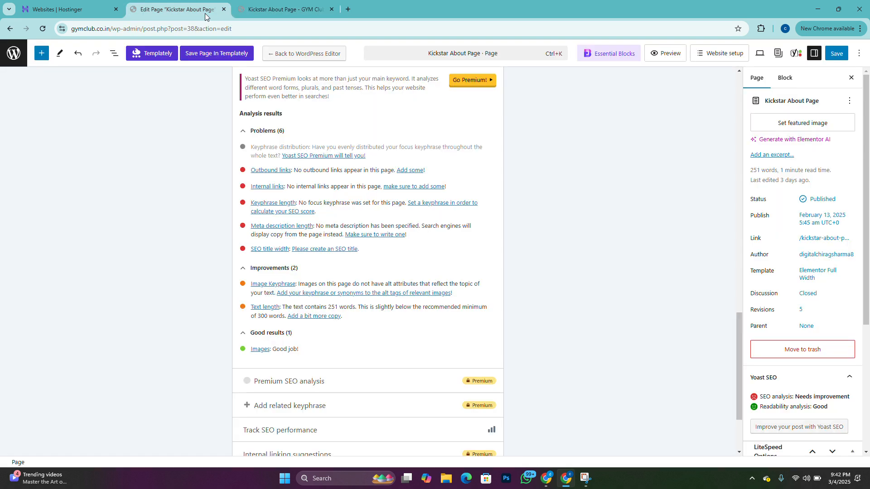
{"action": "scroll", "coordinate": [448, 225], "scroll_direction": "up", "scroll_amount": 1}
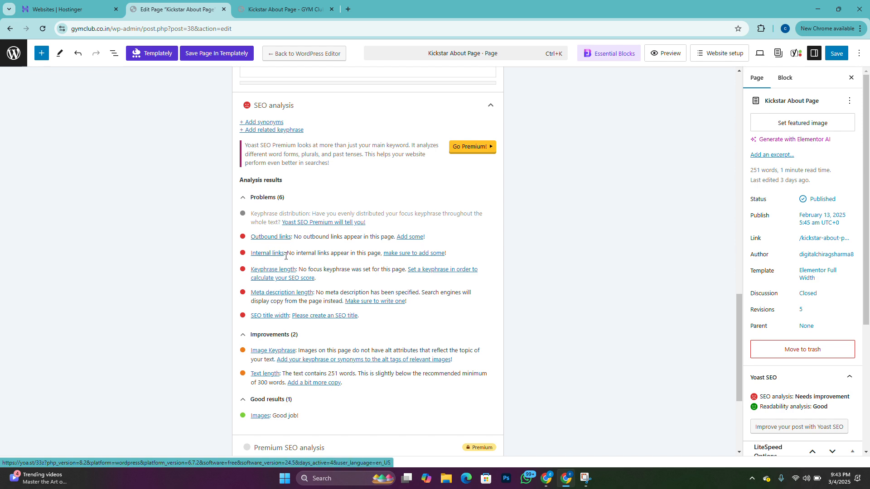
{"action": "scroll", "coordinate": [366, 283], "scroll_direction": "down", "scroll_amount": 2}
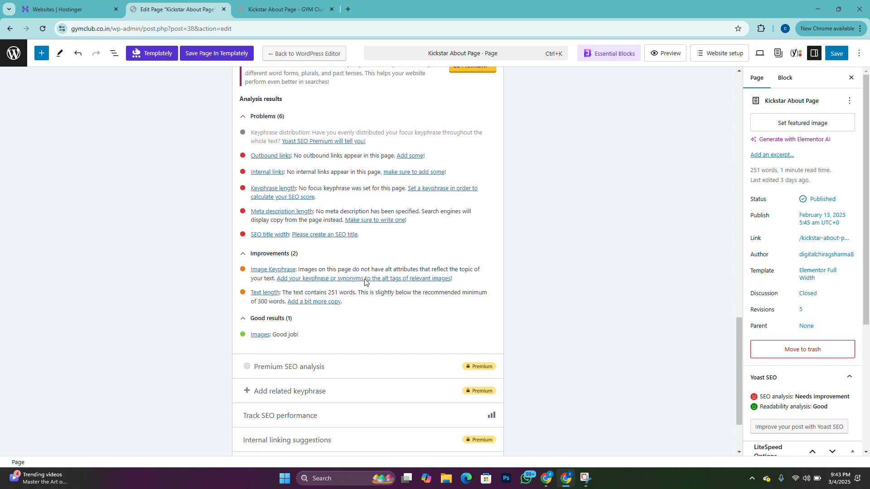
{"action": "scroll", "coordinate": [365, 281], "scroll_direction": "down", "scroll_amount": 1}
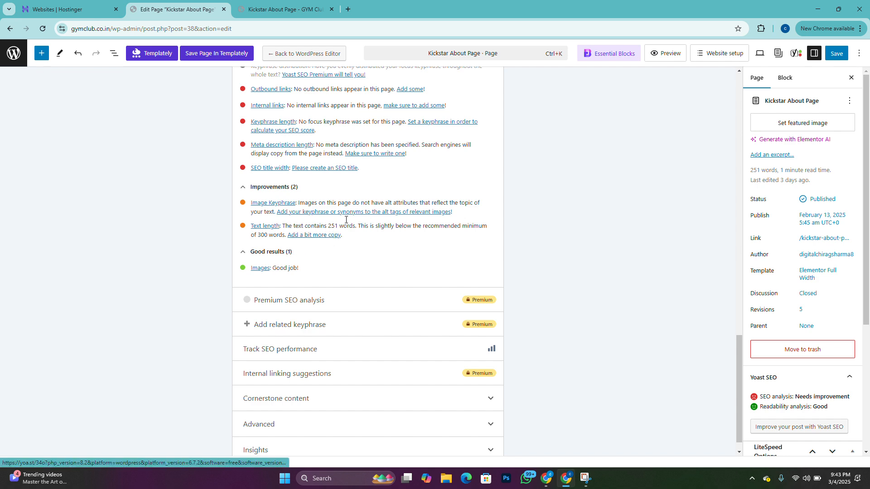
{"action": "scroll", "coordinate": [374, 216], "scroll_direction": "up", "scroll_amount": 3}
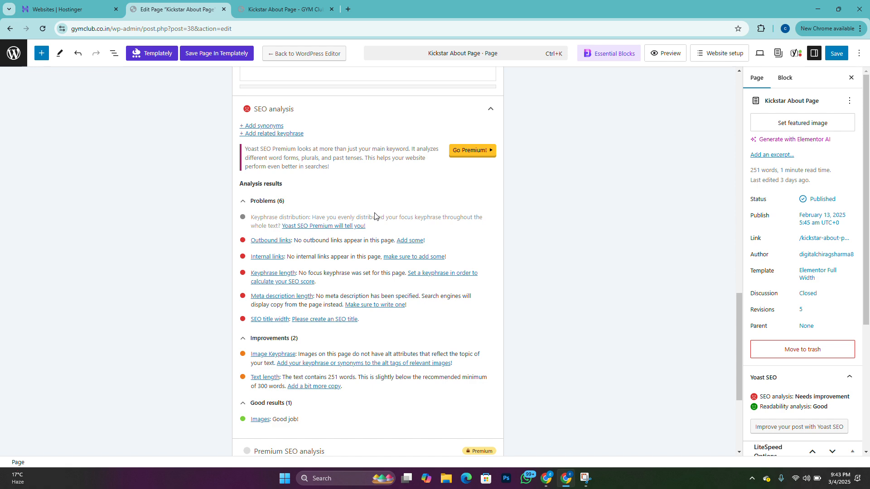
{"action": "left_click", "coordinate": [278, 4]}
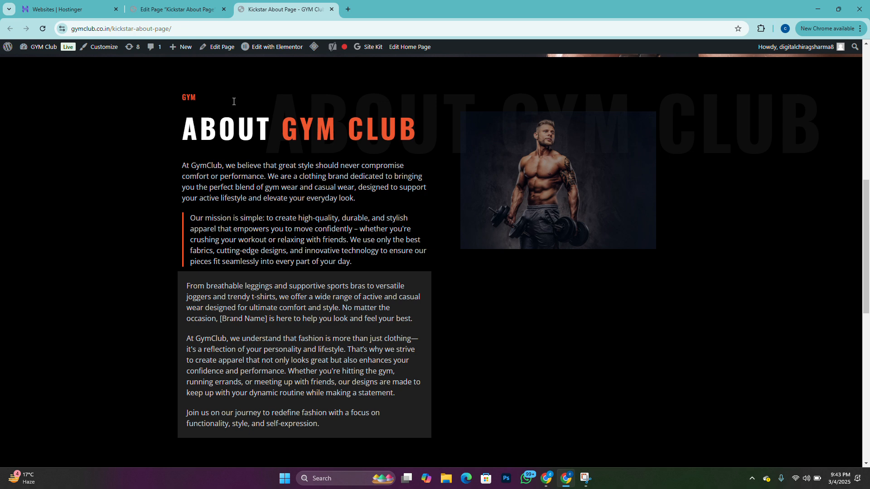
{"action": "left_click", "coordinate": [195, 9]}
Step: Set the page's focus keyphrase to "Gym Near me"
{"action": "scroll", "coordinate": [419, 176], "scroll_direction": "up", "scroll_amount": 10}
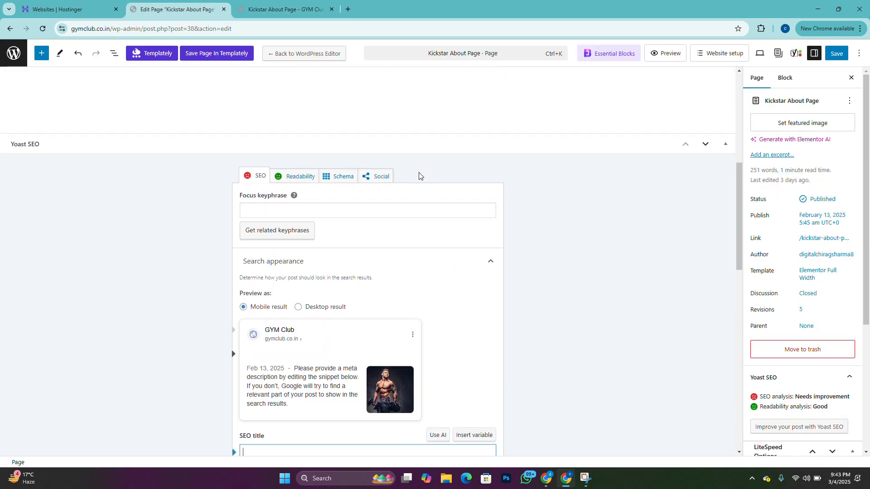
{"action": "left_click", "coordinate": [370, 213]}
{"action": "type", "text": "G"}
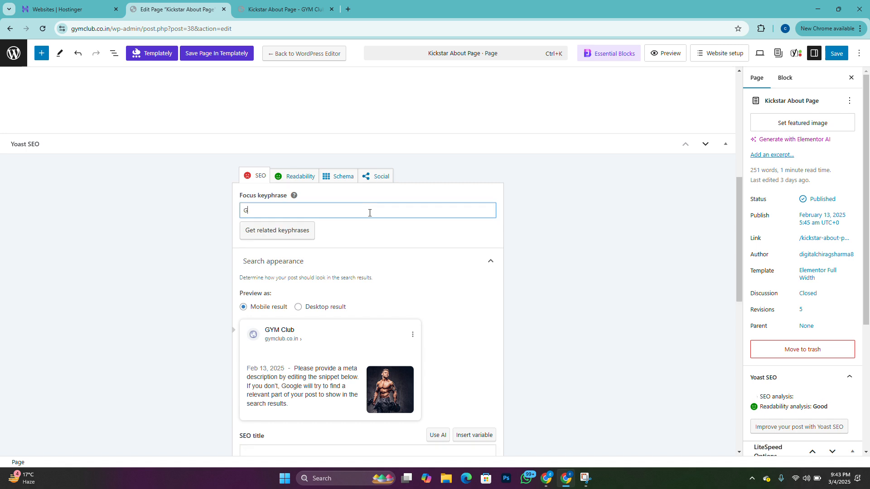
{"action": "type", "text": "ym Near me"}
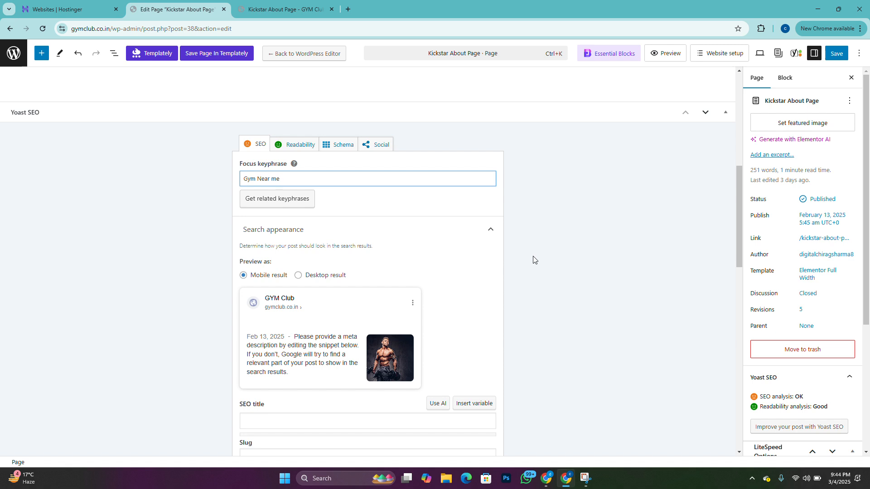
Step: Copy the focus keyphrase "Gym Near me" into the empty SEO title
{"action": "scroll", "coordinate": [533, 259], "scroll_direction": "down", "scroll_amount": 1}
{"action": "triple_click", "coordinate": [310, 142]}
{"action": "key", "text": "ctrl+c"}
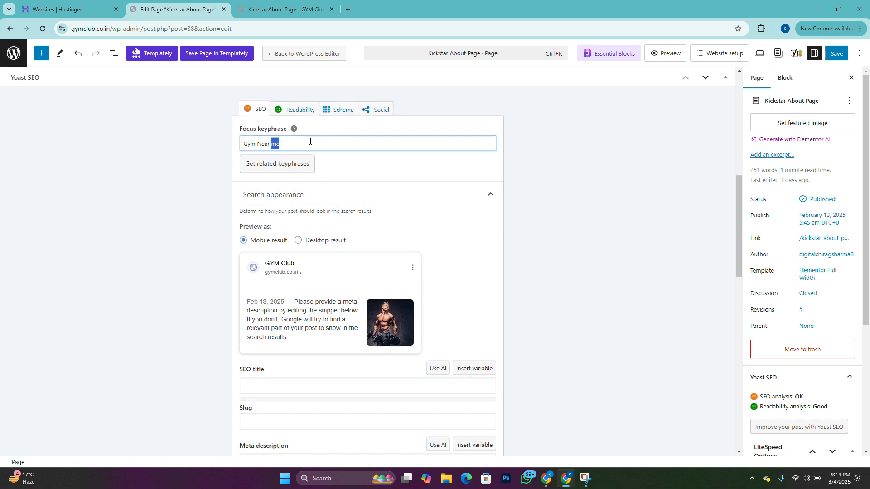
{"action": "scroll", "coordinate": [489, 247], "scroll_direction": "down", "scroll_amount": 3}
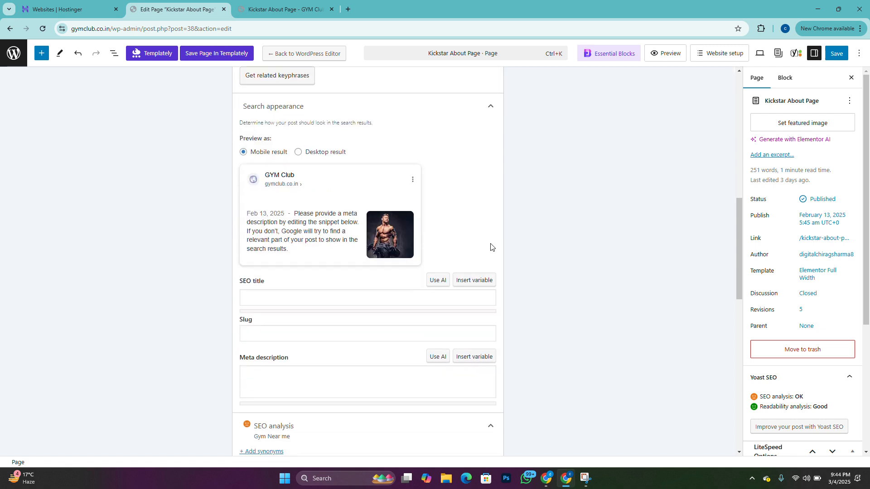
{"action": "left_click", "coordinate": [291, 285]}
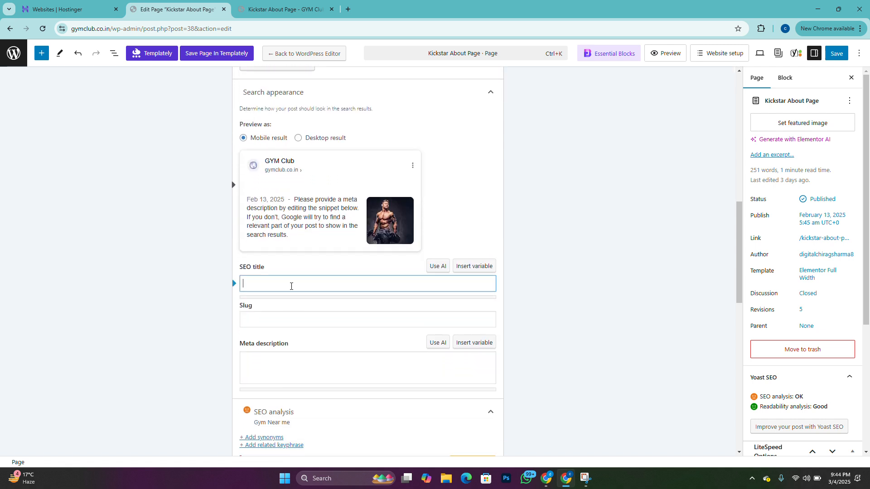
{"action": "key", "text": "ctrl+v"}
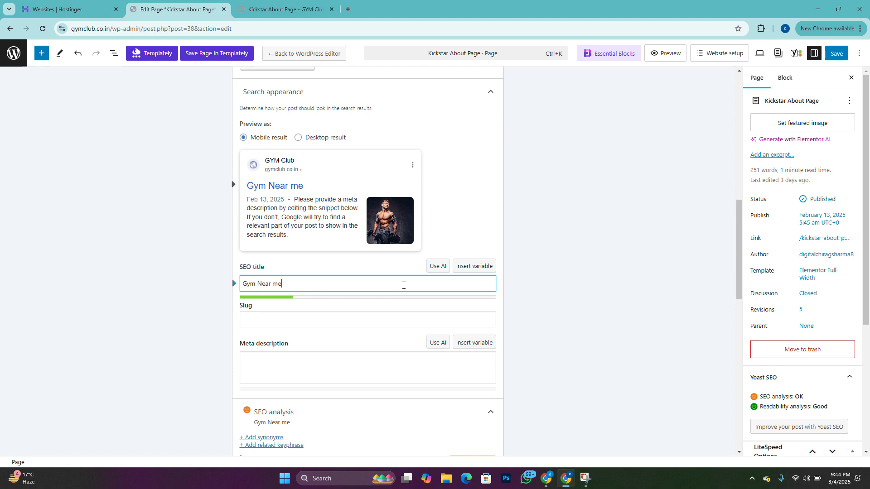
Step: Try adding the Site title, Title, Primary category and Separator variables after "Gym Near me" in the SEO title
{"action": "left_click", "coordinate": [486, 267]}
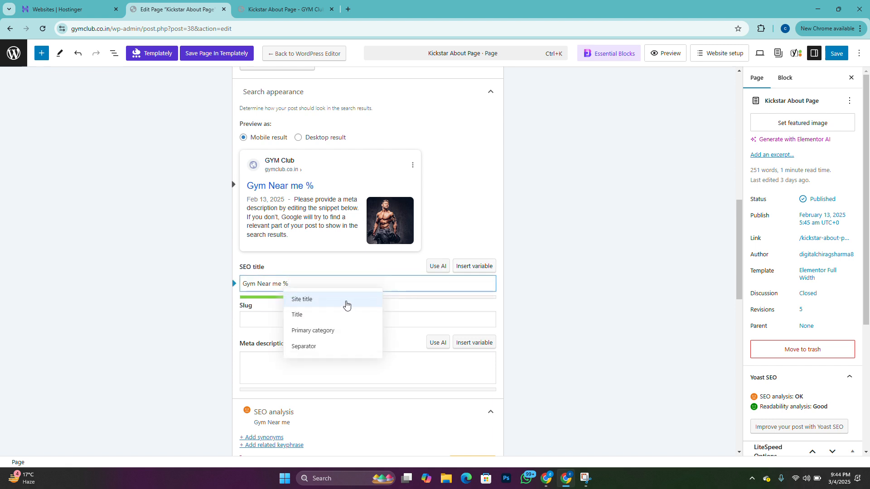
{"action": "left_click", "coordinate": [335, 307]}
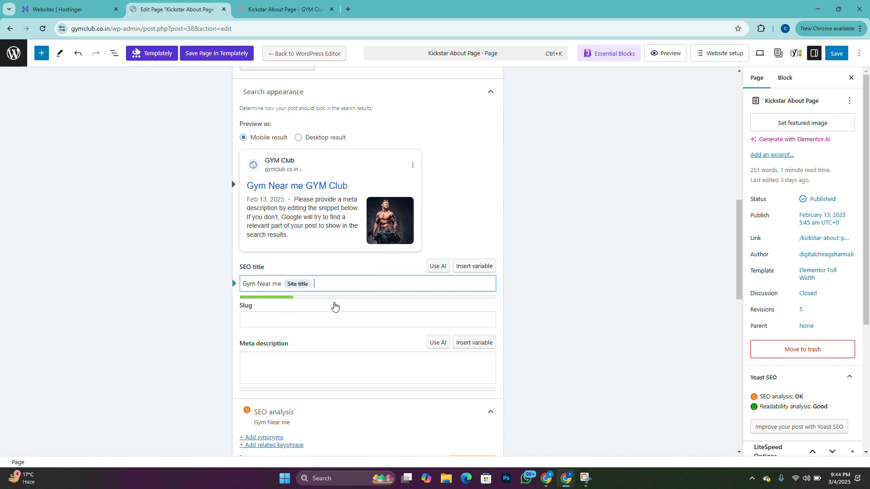
{"action": "left_click", "coordinate": [472, 270]}
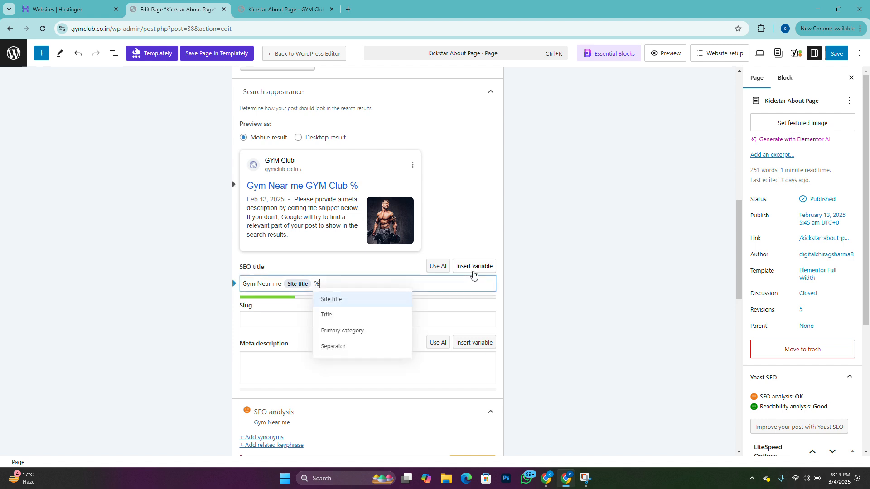
{"action": "left_click", "coordinate": [356, 317]}
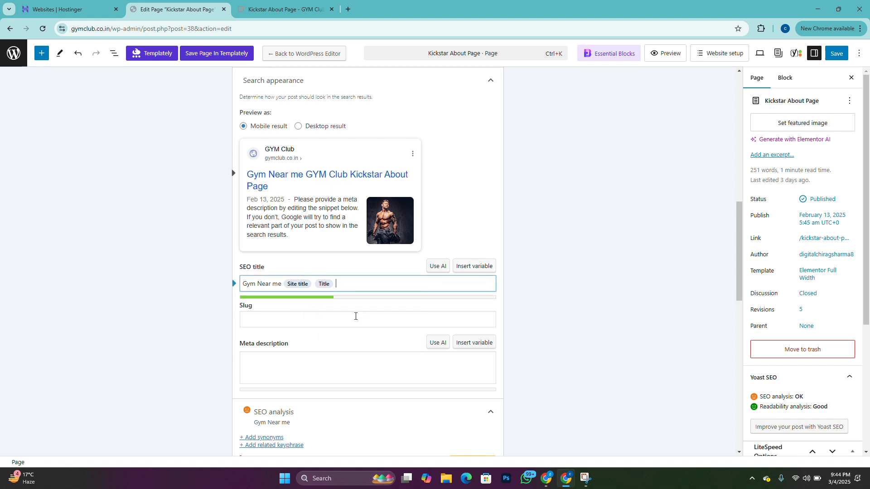
{"action": "left_click", "coordinate": [481, 270]}
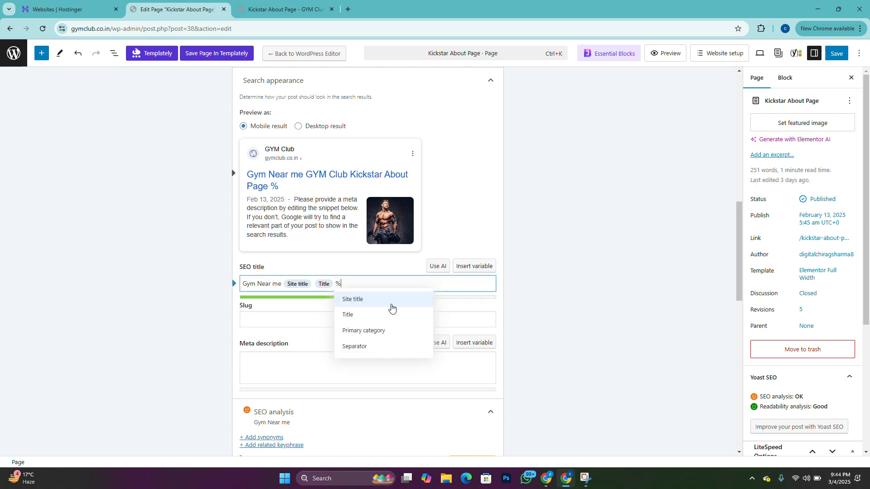
{"action": "left_click", "coordinate": [369, 332]}
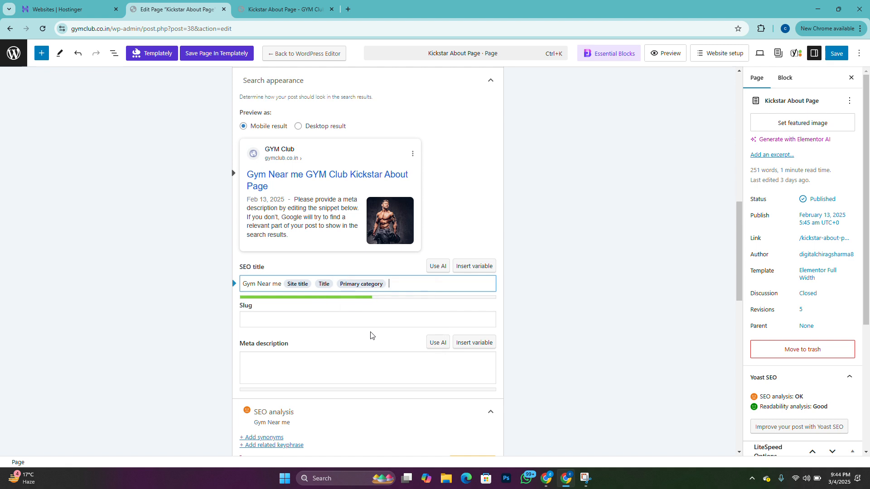
{"action": "left_click", "coordinate": [481, 267]}
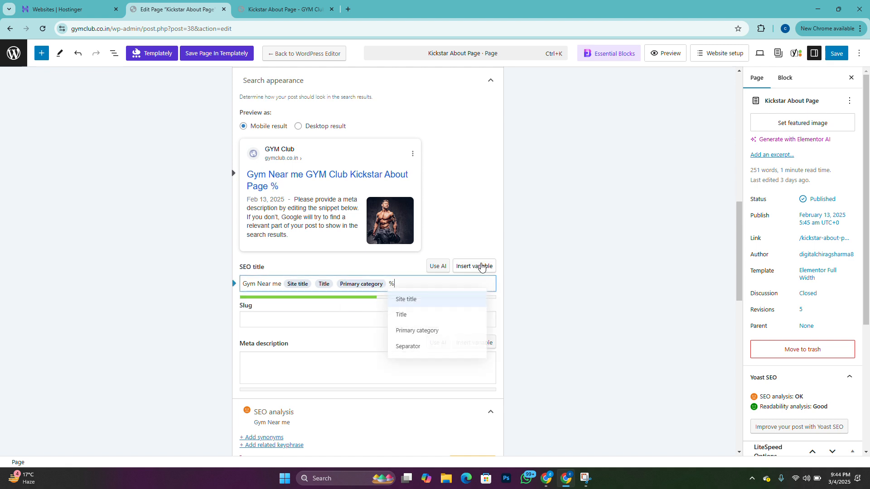
{"action": "left_click", "coordinate": [416, 347]}
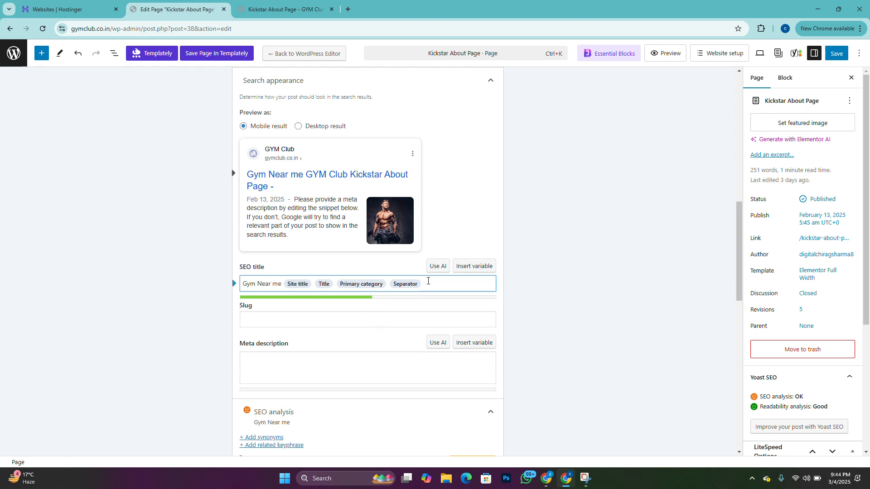
Step: Remove the four variables following "Gym Near me" from the SEO title
{"action": "key", "text": "BackSpace"}
{"action": "key", "text": "BackSpace"}
{"action": "key", "text": "BackSpace"}
{"action": "key", "text": "BackSpace"}
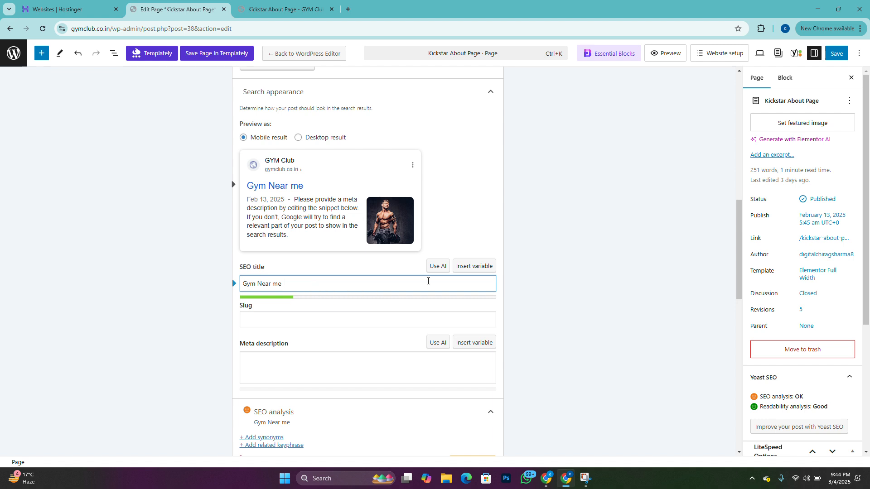
Step: Insert the Title variable before "Gym Near me" in the SEO title
{"action": "left_click", "coordinate": [466, 268]}
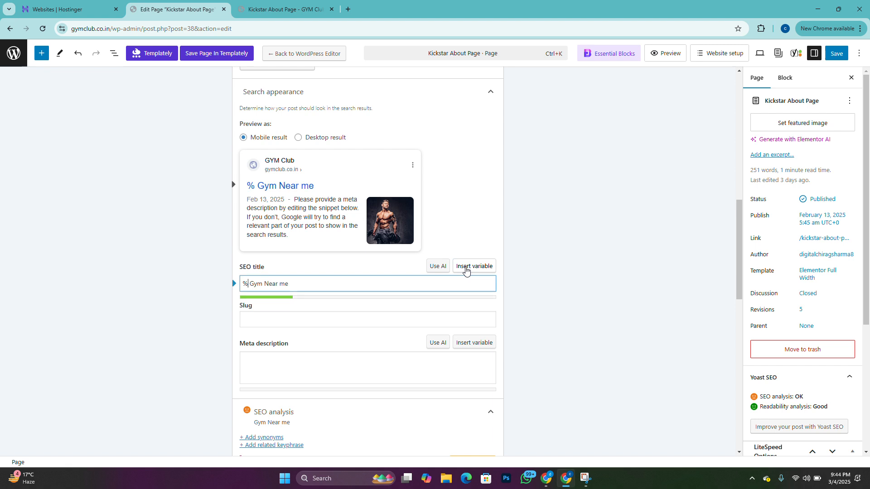
{"action": "left_click", "coordinate": [284, 320]}
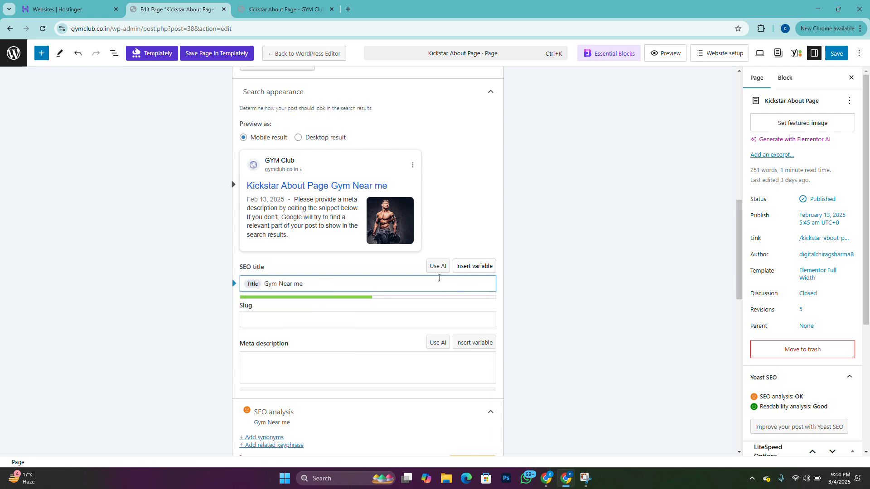
Step: Insert the Separator variable between Title and "Gym Near me" in the SEO title, and set the slug to "best gym"
{"action": "left_click", "coordinate": [471, 267]}
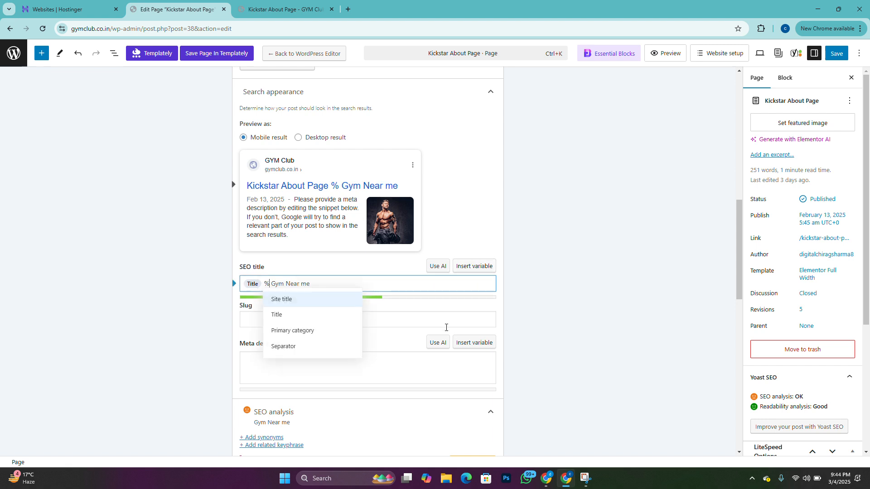
{"action": "left_click", "coordinate": [314, 346]}
{"action": "scroll", "coordinate": [617, 251], "scroll_direction": "down", "scroll_amount": 1}
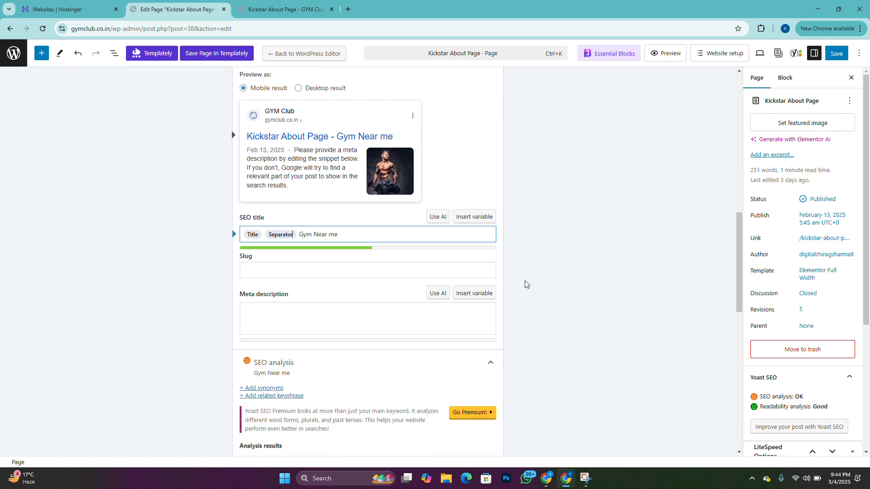
{"action": "left_click", "coordinate": [396, 275]}
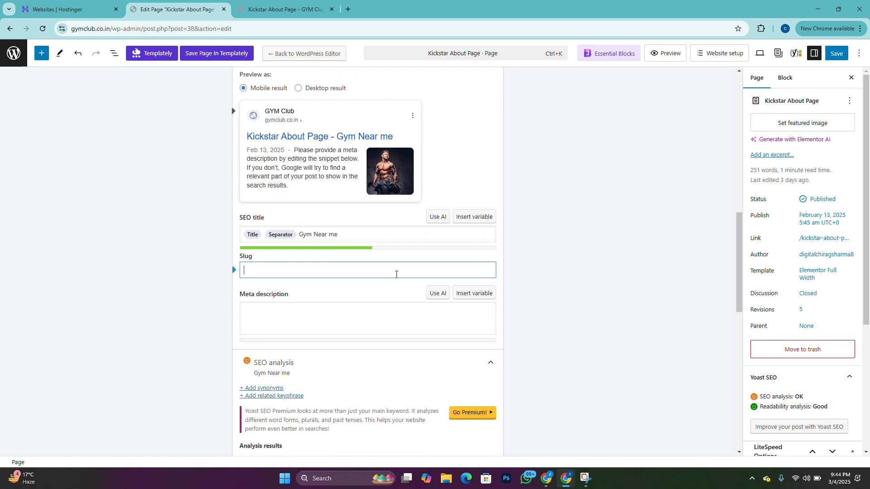
{"action": "type", "text": "best gym"}
Step: Start the meta description with "We are the best Gym in Meerut, also we provide best supplements for", correcting the spelling of "supplements"
{"action": "left_click", "coordinate": [447, 320]}
{"action": "type", "text": "W"}
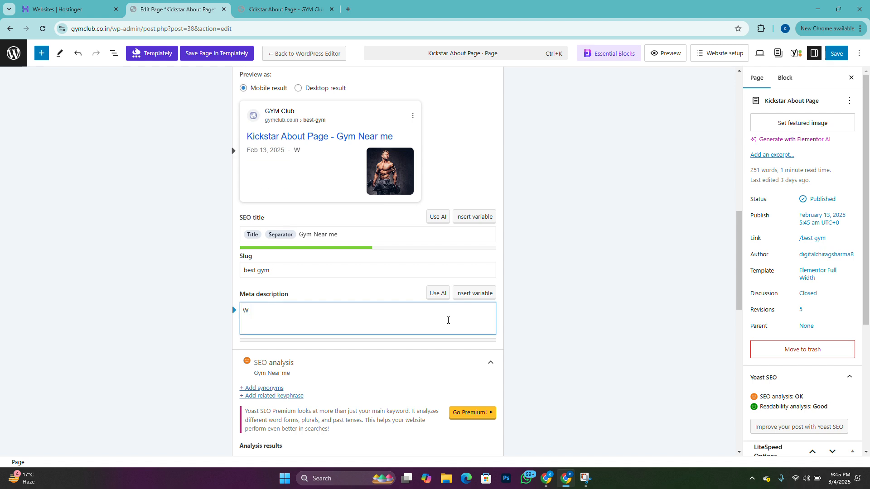
{"action": "type", "text": "e are the bes"}
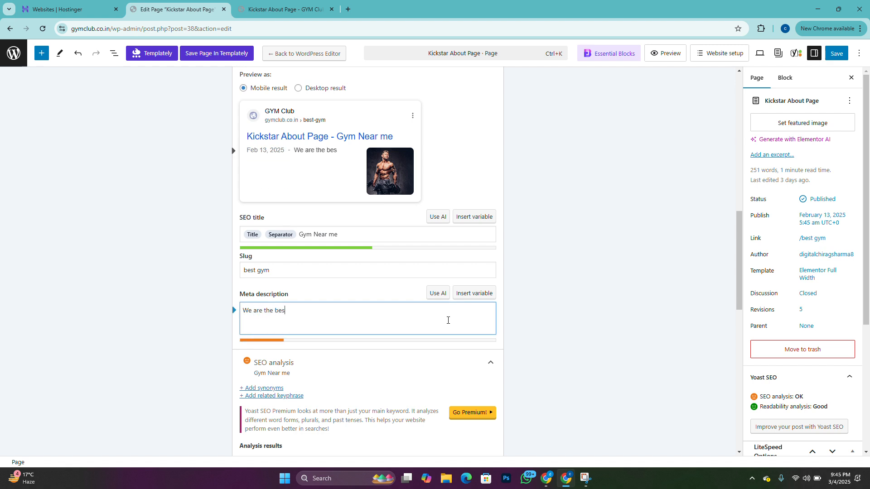
{"action": "type", "text": "t Gym in Meerut "}
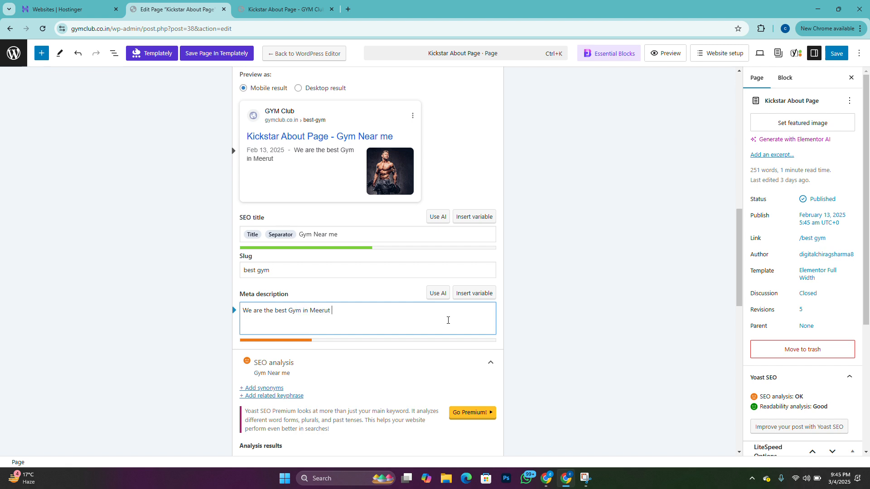
{"action": "type", "text": "aalso we provide"}
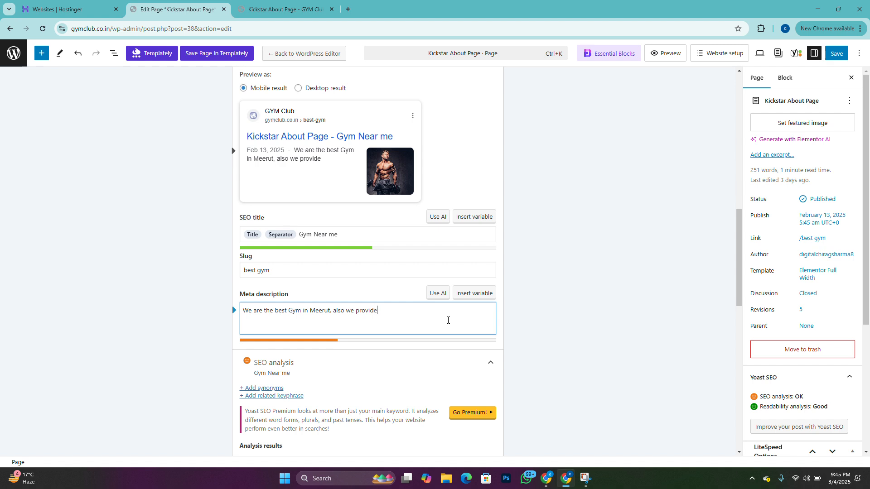
{"action": "type", "text": " best supllement"}
{"action": "type", "text": "s for"}
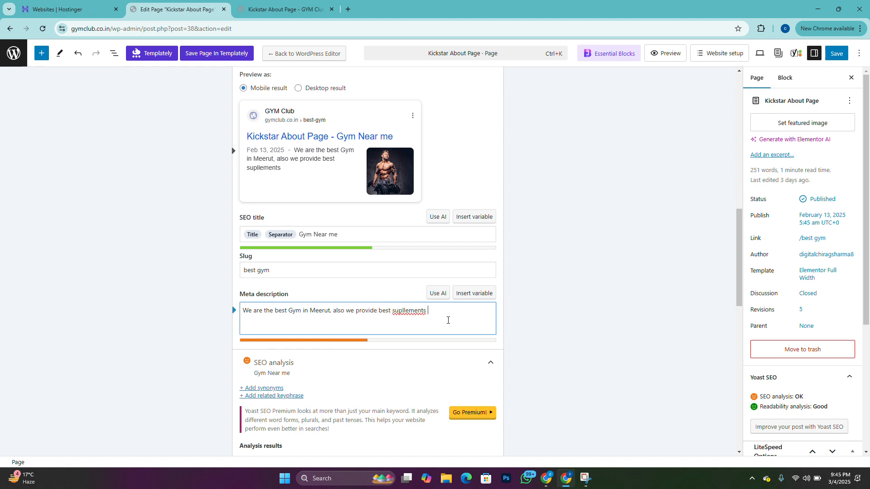
{"action": "right_click", "coordinate": [400, 313]}
{"action": "left_click", "coordinate": [454, 125]}
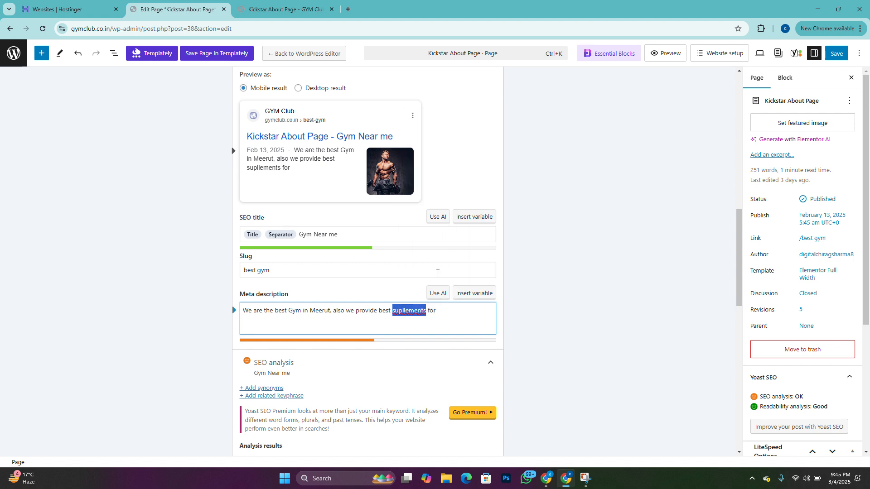
Step: Finish the meta description with "Body builder and weight lifters for the better outcomes.", correcting the spelling of "weight"
{"action": "type", "text": "B"}
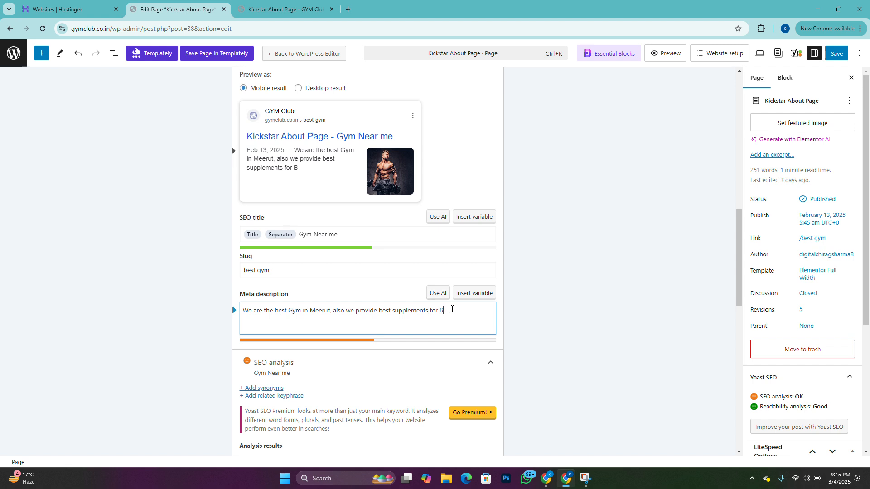
{"action": "type", "text": "ody builder and wi"}
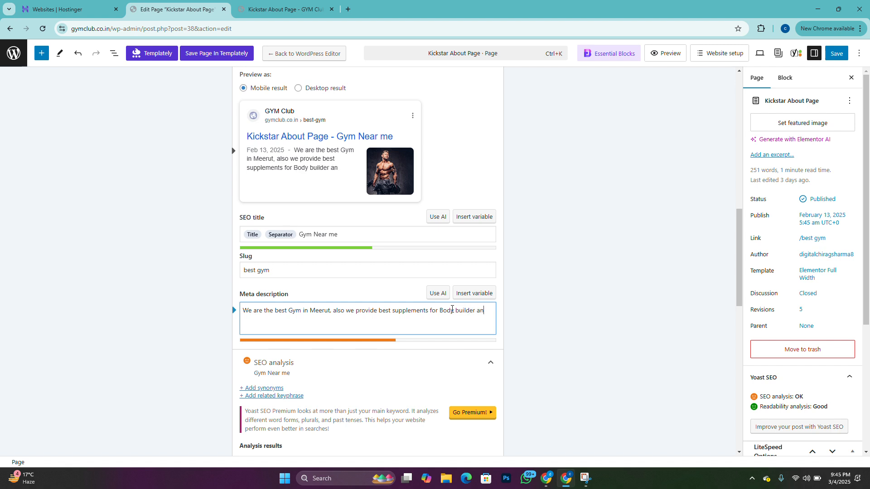
{"action": "type", "text": "eght lifters "}
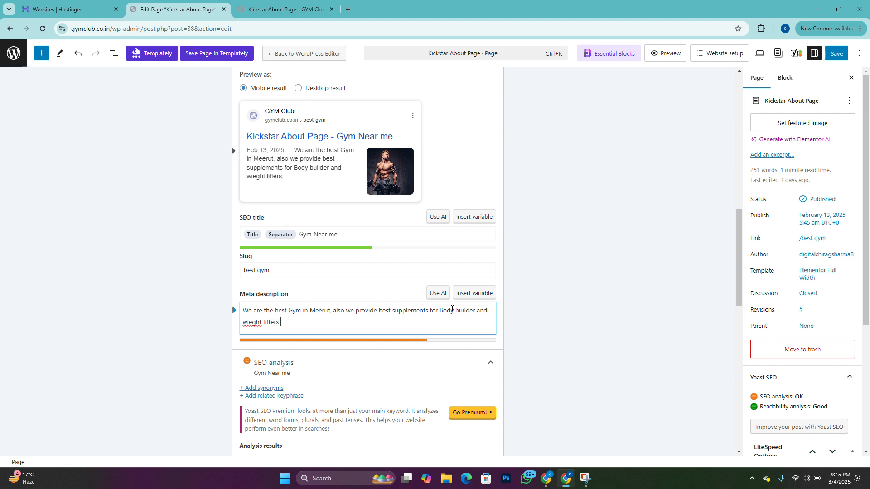
{"action": "type", "text": "for the be"}
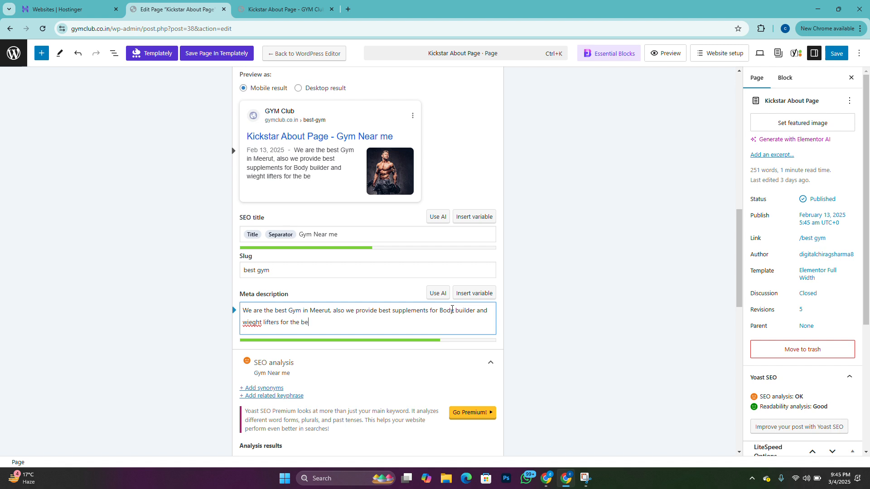
{"action": "type", "text": "tter outcomes."}
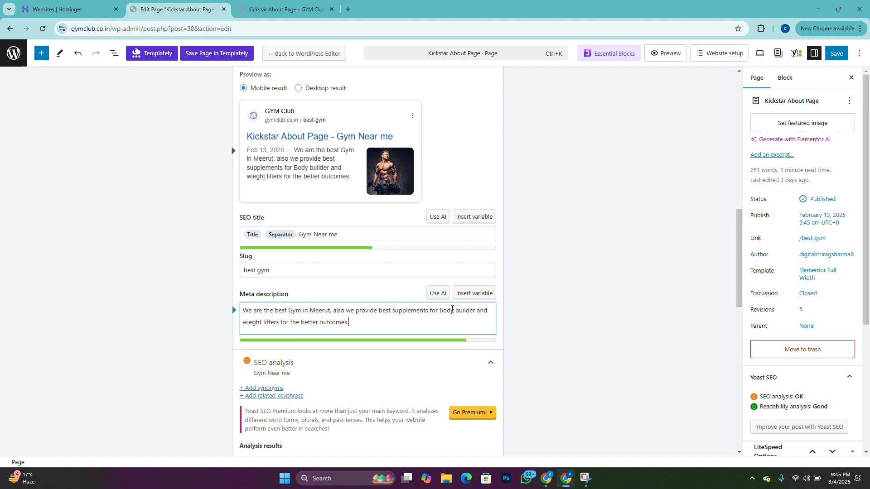
{"action": "double_click", "coordinate": [252, 322]}
{"action": "right_click", "coordinate": [255, 322]}
{"action": "left_click", "coordinate": [292, 134]}
Step: Review the problems, improvements and good results in the Yoast SEO analysis for the keyphrase "Gym Near me"
{"action": "scroll", "coordinate": [374, 323], "scroll_direction": "down", "scroll_amount": 8}
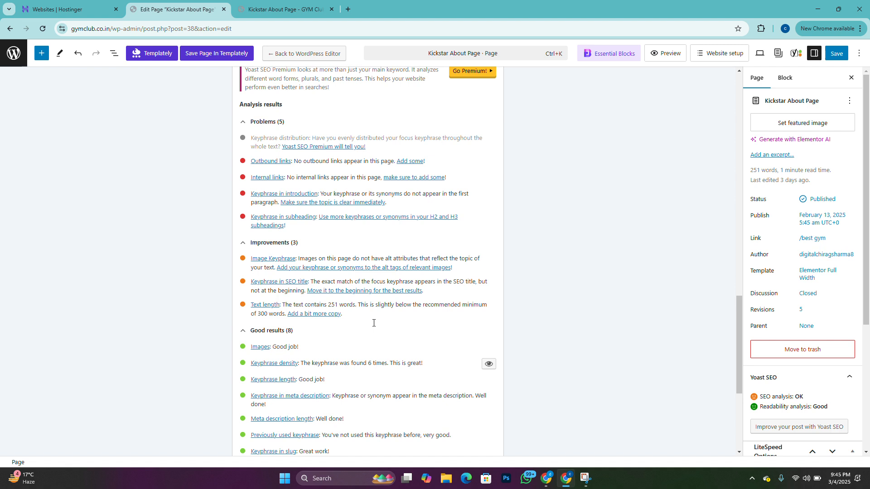
{"action": "scroll", "coordinate": [373, 323], "scroll_direction": "down", "scroll_amount": 1}
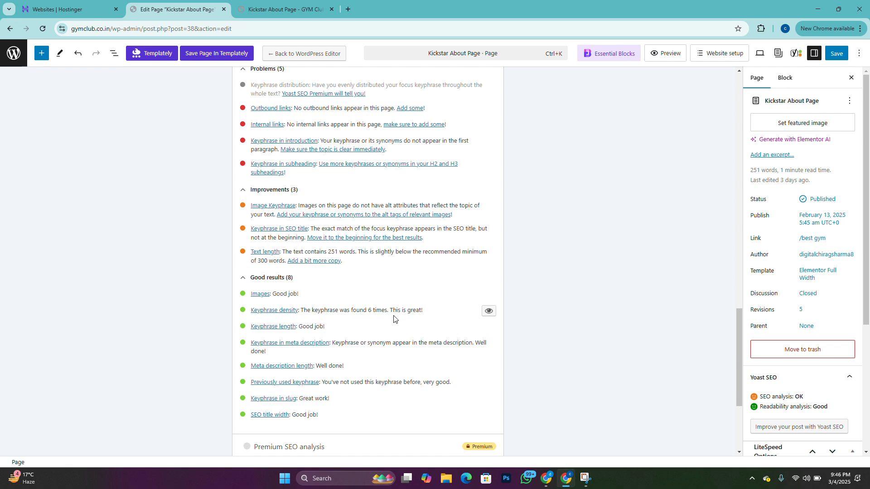
{"action": "scroll", "coordinate": [434, 314], "scroll_direction": "up", "scroll_amount": 1}
{"action": "scroll", "coordinate": [435, 314], "scroll_direction": "up", "scroll_amount": 6}
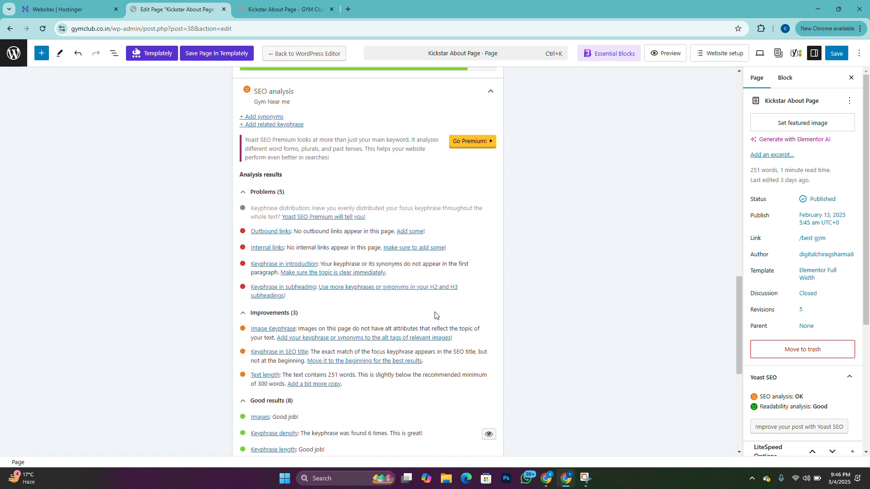
{"action": "scroll", "coordinate": [435, 315], "scroll_direction": "up", "scroll_amount": 1}
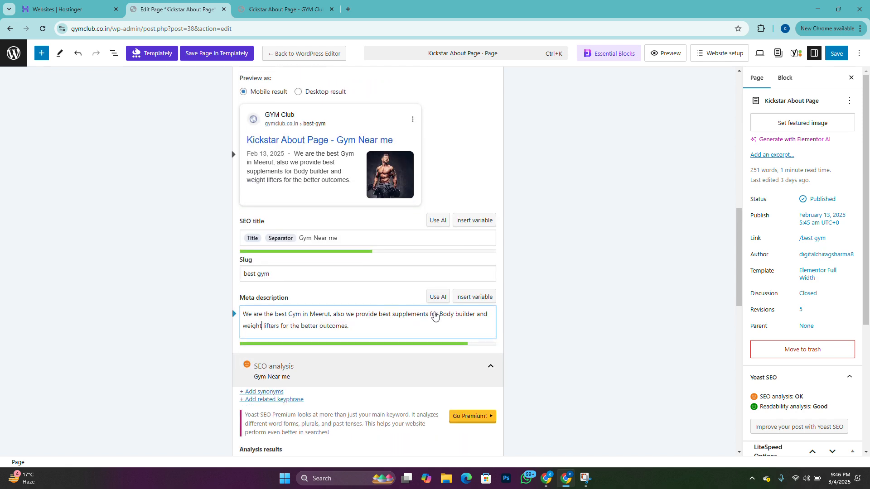
Step: Examine where "gym" occurs in the headings and paragraphs of the live About page
{"action": "left_click", "coordinate": [286, 10]}
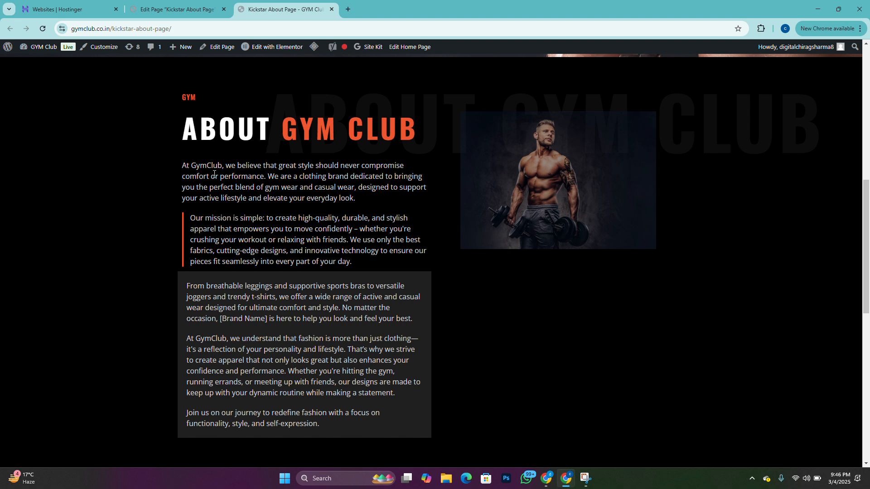
{"action": "left_click_drag", "start_coordinate": [192, 166], "coordinate": [207, 167]}
{"action": "left_click_drag", "start_coordinate": [265, 188], "coordinate": [279, 190]}
{"action": "left_click_drag", "start_coordinate": [200, 339], "coordinate": [211, 339]}
{"action": "left_click_drag", "start_coordinate": [382, 371], "coordinate": [386, 371]}
{"action": "left_click", "coordinate": [288, 134]}
{"action": "left_click_drag", "start_coordinate": [289, 133], "coordinate": [330, 135]}
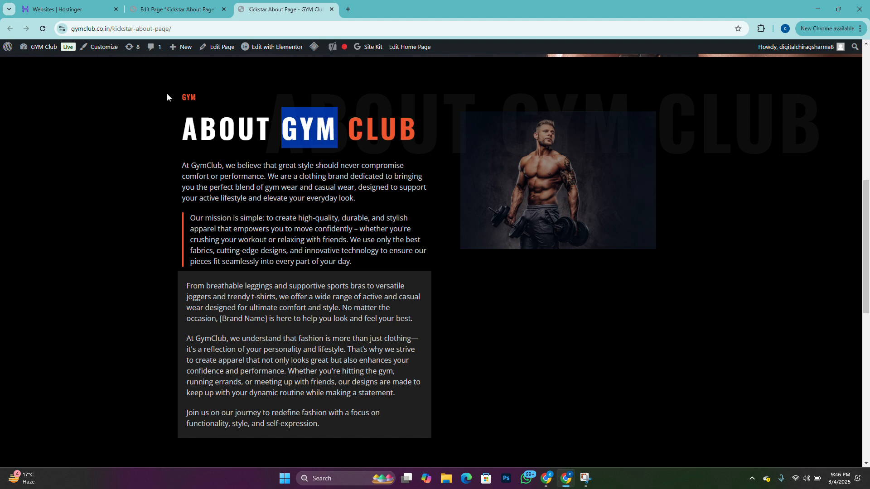
{"action": "left_click_drag", "start_coordinate": [168, 97], "coordinate": [196, 98]}
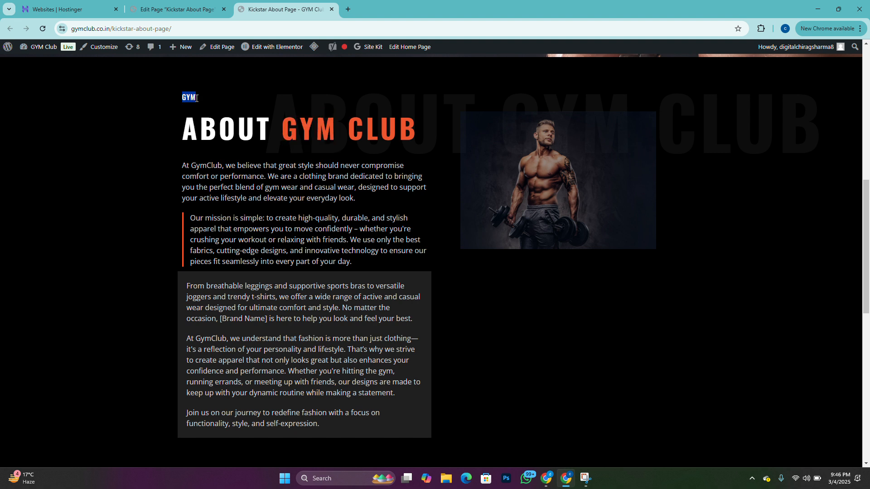
Step: Return to the page editor and clear the focus keyphrase "Gym Near me"
{"action": "left_click", "coordinate": [203, 6]}
{"action": "scroll", "coordinate": [355, 209], "scroll_direction": "up", "scroll_amount": 5}
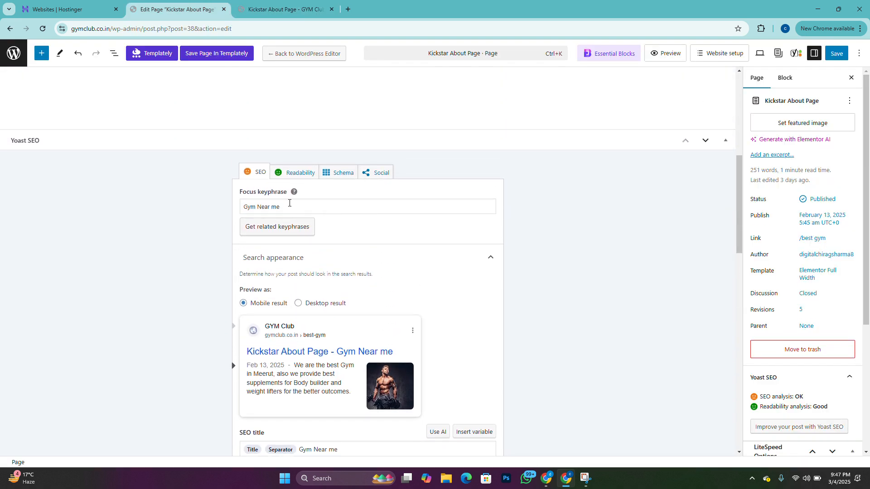
{"action": "left_click_drag", "start_coordinate": [281, 207], "coordinate": [231, 207]}
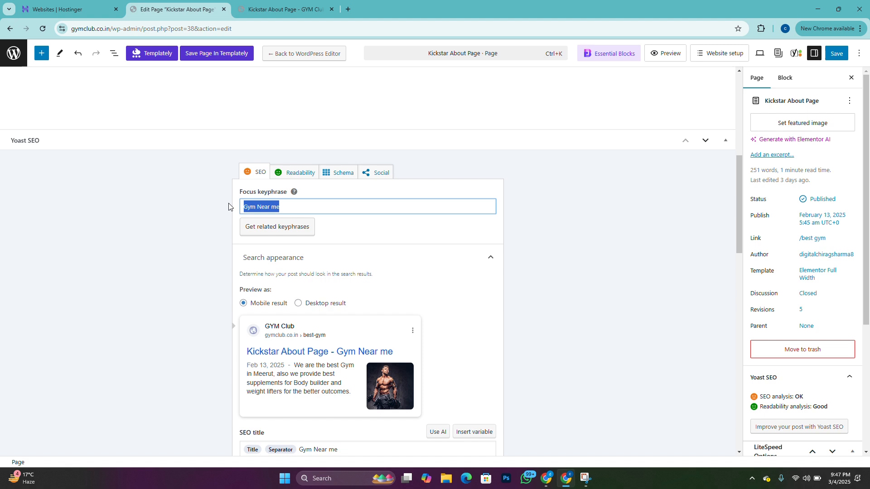
{"action": "type", "text": "s"}
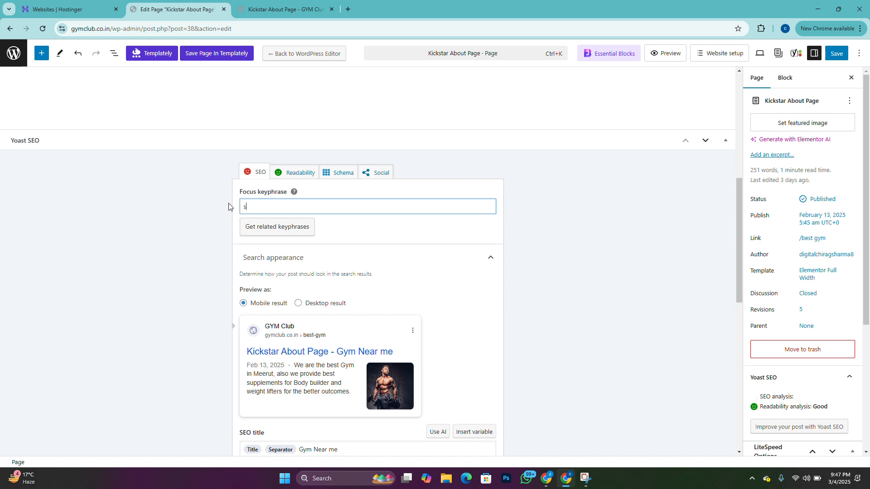
{"action": "type", "text": "upp"}
{"action": "key", "text": "BackSpace"}
{"action": "key", "text": "BackSpace"}
{"action": "key", "text": "BackSpace"}
{"action": "key", "text": "BackSpace"}
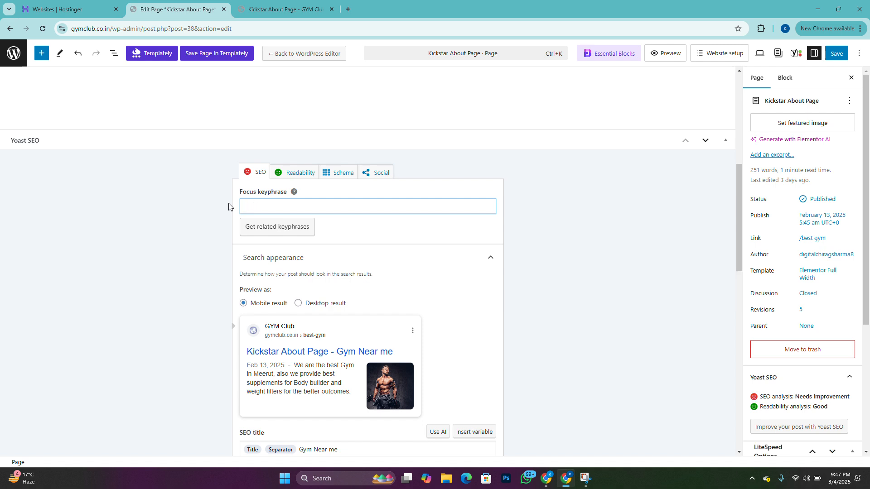
Step: Set the focus keyphrase to "body builder"
{"action": "type", "text": "wi"}
{"action": "key", "text": "BackSpace"}
{"action": "key", "text": "BackSpace"}
{"action": "type", "text": "b"}
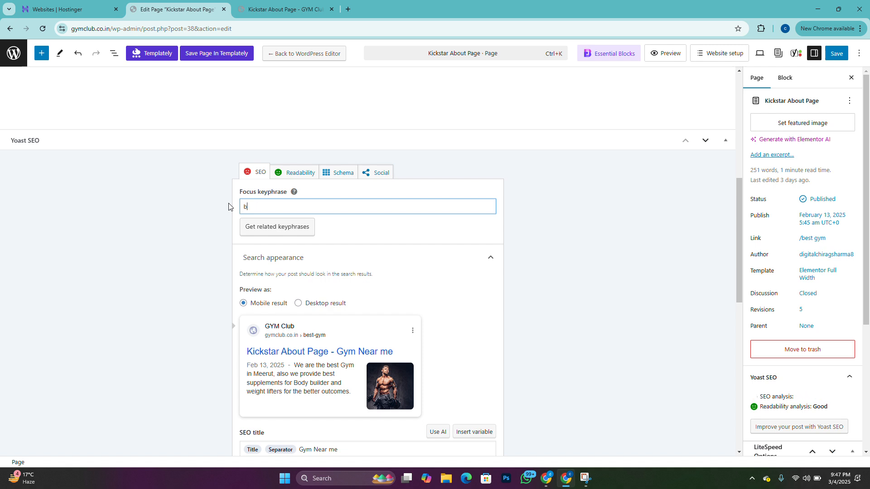
{"action": "type", "text": "ody builder"}
{"action": "left_click_drag", "start_coordinate": [593, 204], "coordinate": [219, 186]}
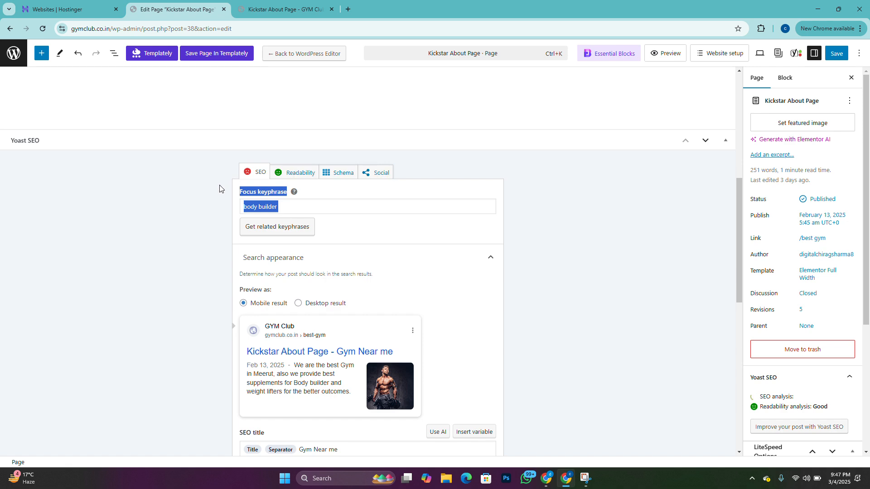
{"action": "left_click", "coordinate": [218, 186]}
Step: Check the SEO analysis for "body builder" and compare it with the "About Gym Club" heading on the live page
{"action": "scroll", "coordinate": [349, 210], "scroll_direction": "down", "scroll_amount": 10}
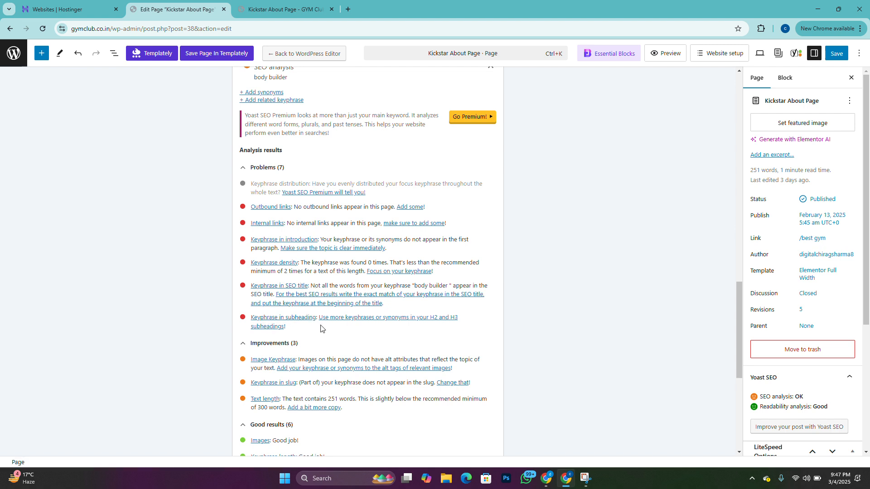
{"action": "left_click", "coordinate": [285, 9]}
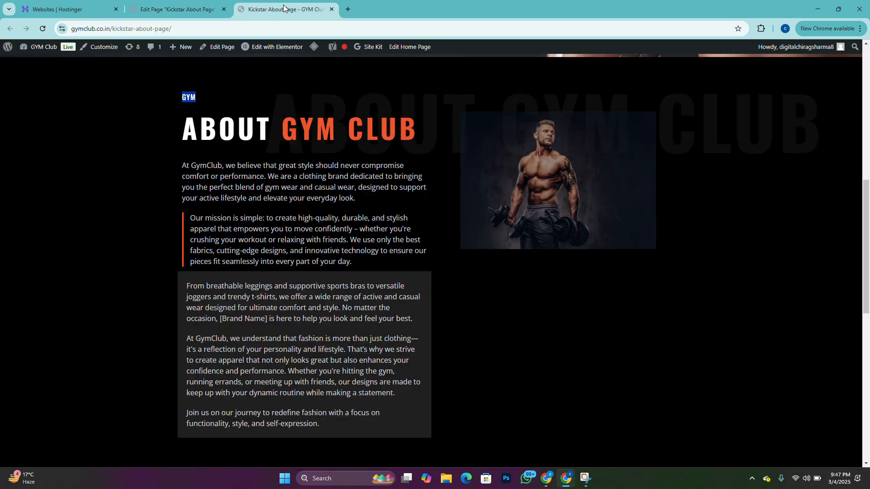
{"action": "left_click", "coordinate": [157, 139]}
{"action": "left_click_drag", "start_coordinate": [178, 135], "coordinate": [381, 135]}
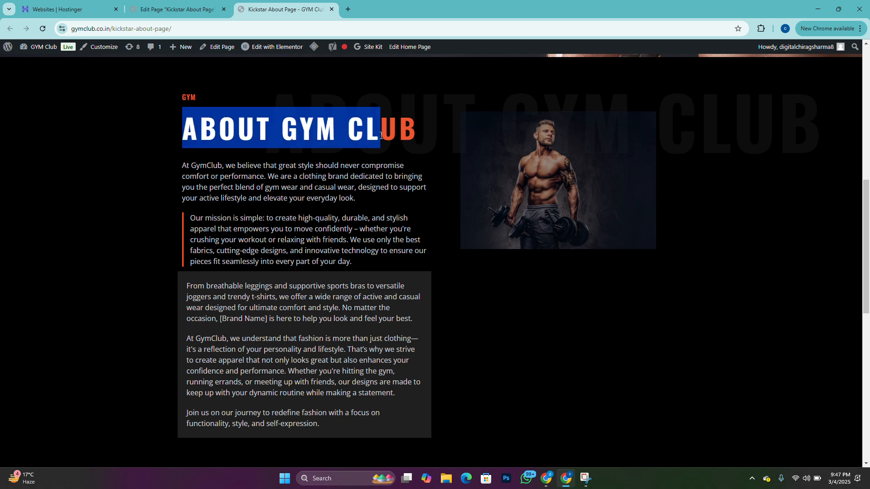
{"action": "left_click", "coordinate": [155, 127]}
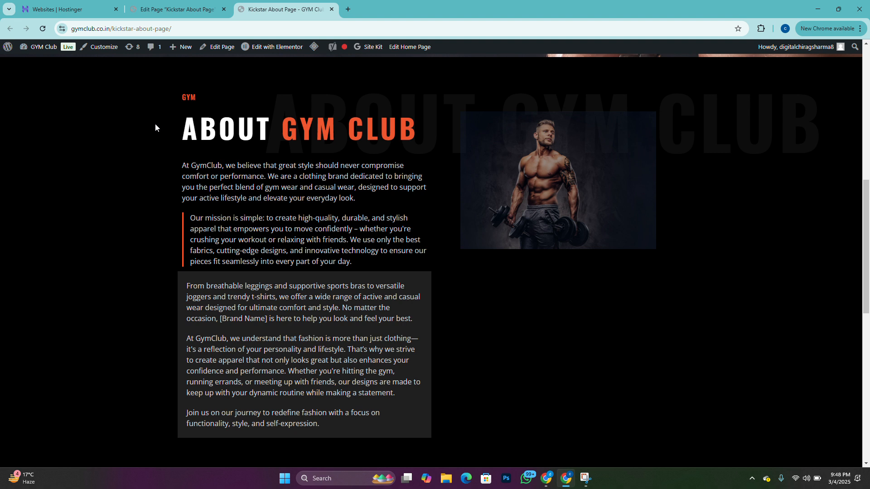
Step: Inspect the small "GYM" label above the "About Gym Club" heading at enlarged zoom, then restore the page zoom to 100%
{"action": "left_click_drag", "start_coordinate": [180, 99], "coordinate": [210, 102]}
{"action": "scroll", "coordinate": [209, 103], "scroll_direction": "up", "scroll_amount": 5}
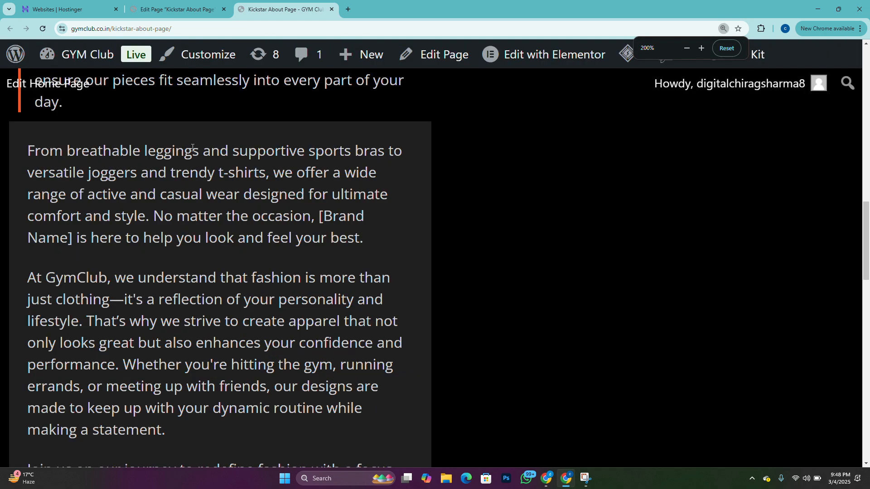
{"action": "scroll", "coordinate": [192, 148], "scroll_direction": "up", "scroll_amount": 12}
{"action": "left_click", "coordinate": [42, 193]}
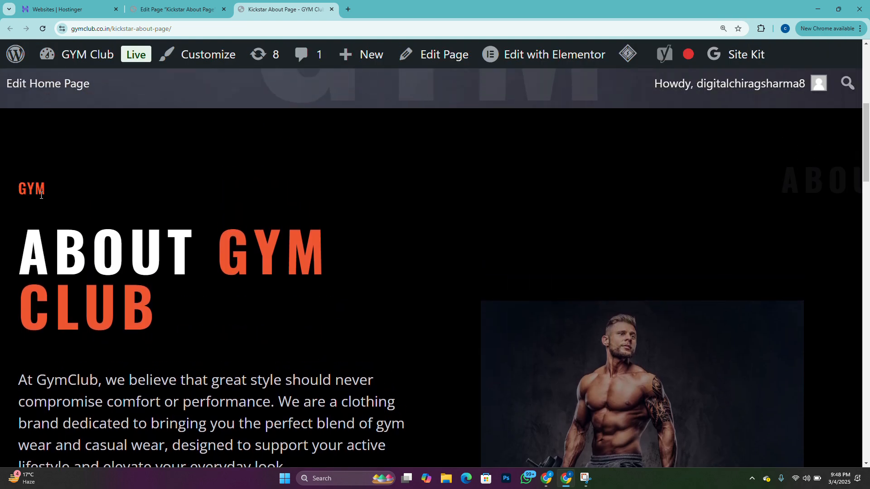
{"action": "left_click_drag", "start_coordinate": [64, 190], "coordinate": [18, 193]}
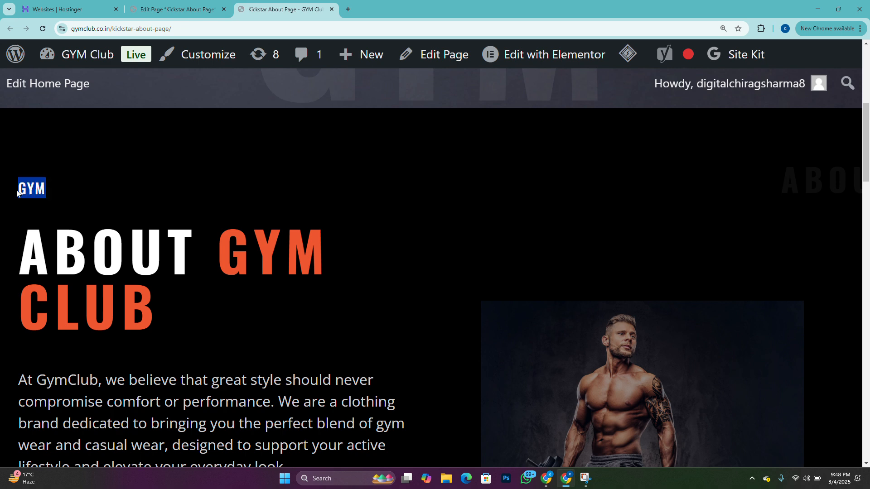
{"action": "key", "text": "ctrl+0"}
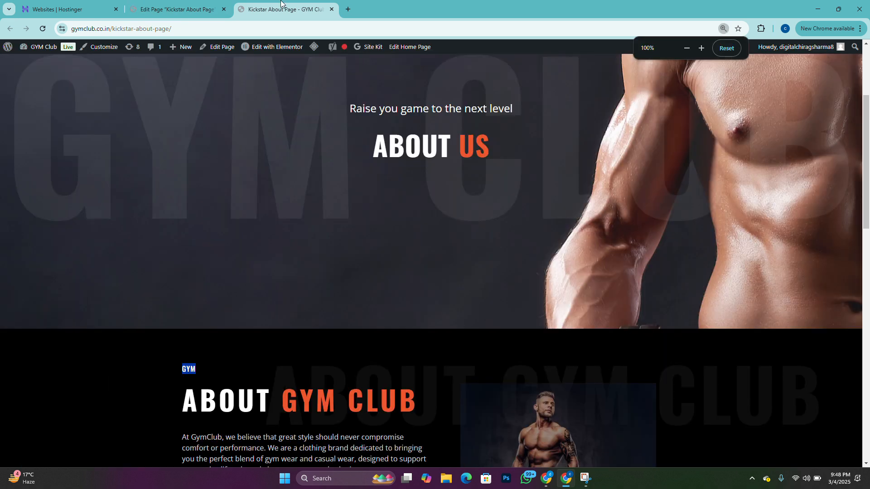
Step: Return to the page editor and set the focus keyphrase to "Gym near me"
{"action": "left_click", "coordinate": [216, 6]}
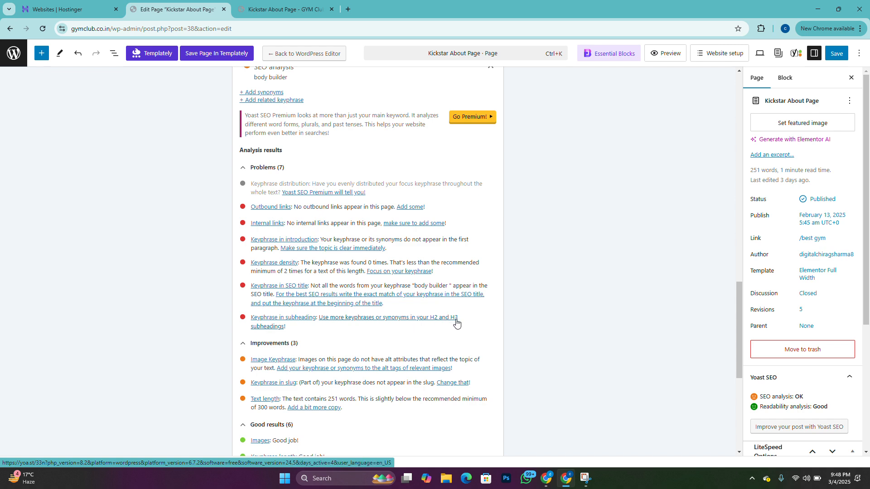
{"action": "scroll", "coordinate": [444, 318], "scroll_direction": "up", "scroll_amount": 10}
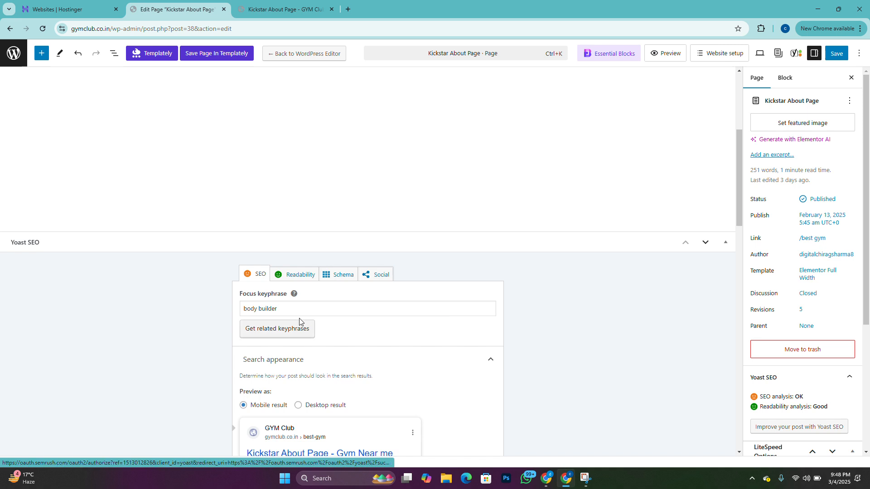
{"action": "triple_click", "coordinate": [300, 311]}
{"action": "type", "text": "Gy"}
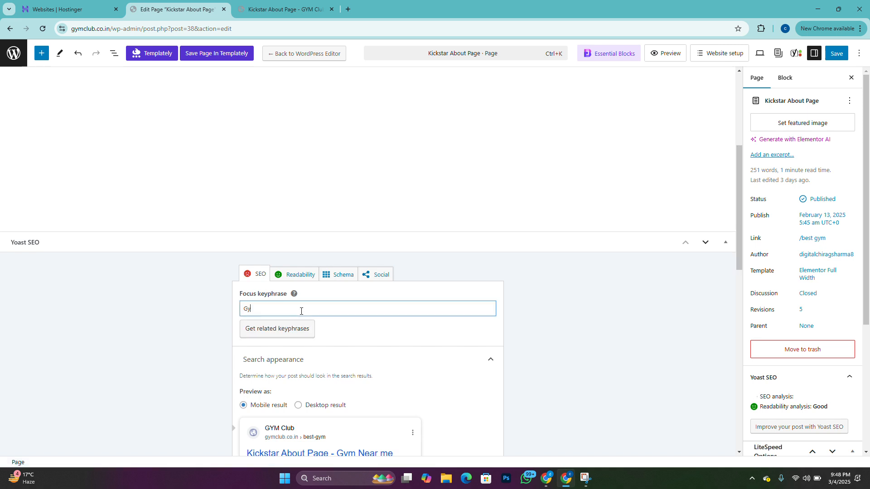
{"action": "type", "text": "m near me"}
{"action": "left_click", "coordinate": [578, 301]}
{"action": "scroll", "coordinate": [580, 302], "scroll_direction": "down", "scroll_amount": 1}
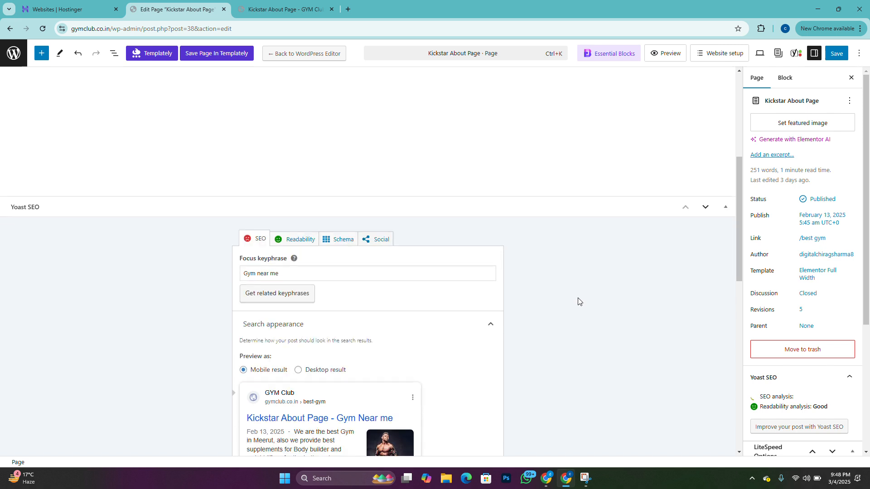
{"action": "left_click", "coordinate": [302, 272]}
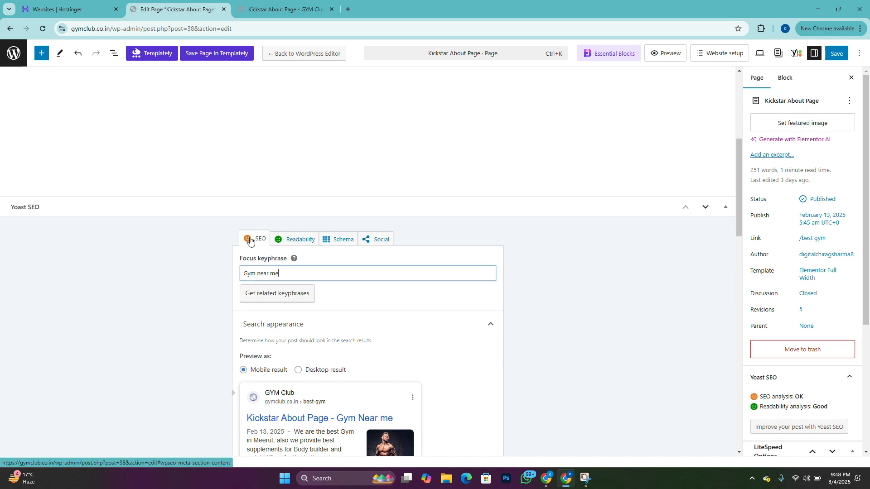
Step: Check the SEO analysis for "Gym near me" and compare it with the hero tagline and opening paragraph on the live page
{"action": "scroll", "coordinate": [375, 296], "scroll_direction": "down", "scroll_amount": 9}
{"action": "scroll", "coordinate": [375, 295], "scroll_direction": "down", "scroll_amount": 5}
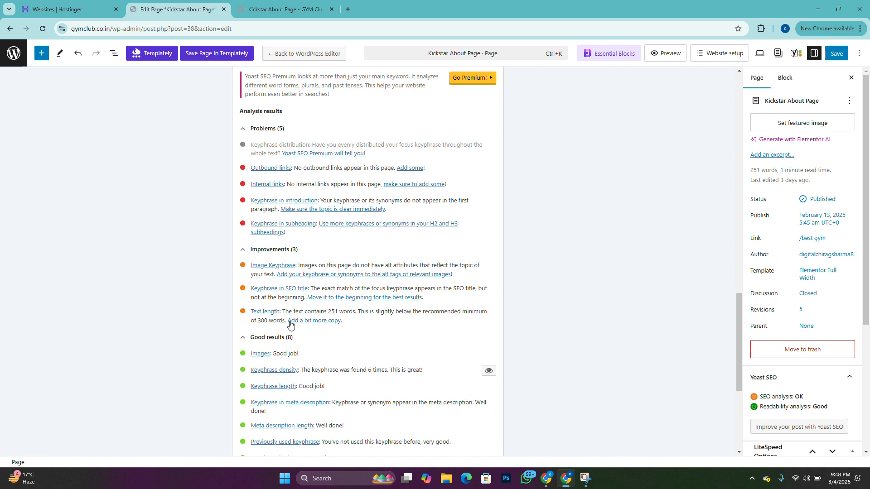
{"action": "scroll", "coordinate": [290, 325], "scroll_direction": "down", "scroll_amount": 2}
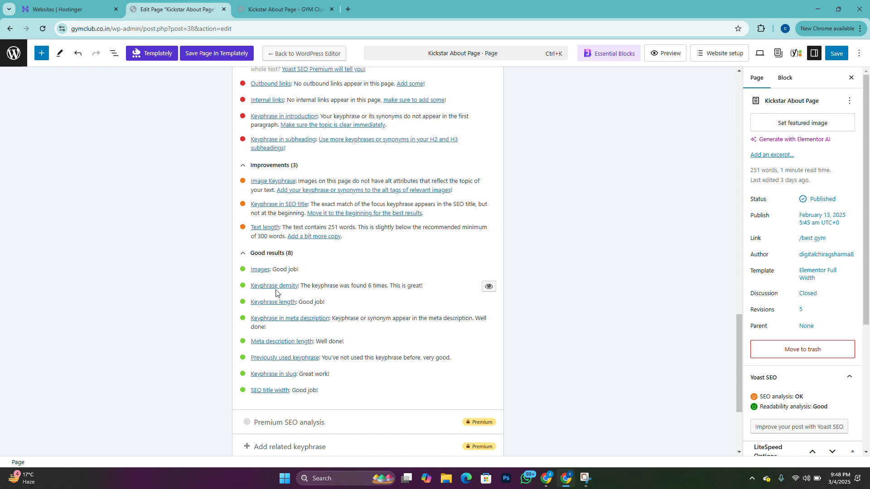
{"action": "scroll", "coordinate": [367, 288], "scroll_direction": "up", "scroll_amount": 5}
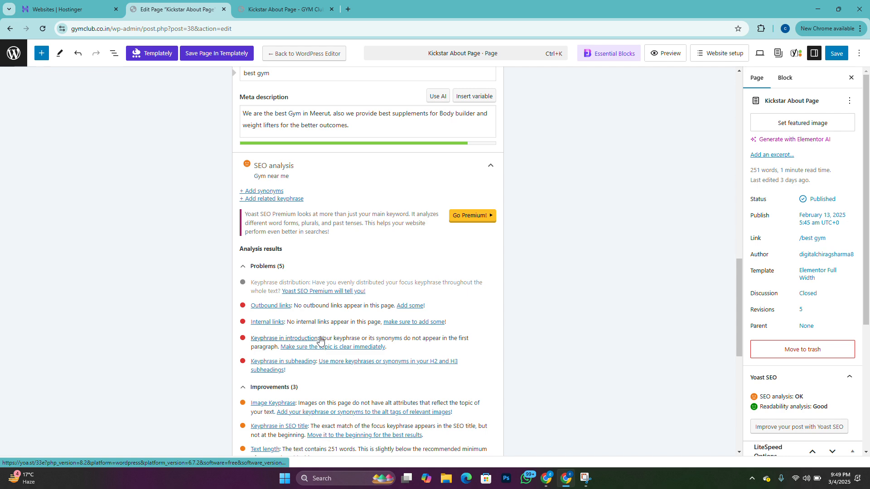
{"action": "left_click", "coordinate": [281, 4]}
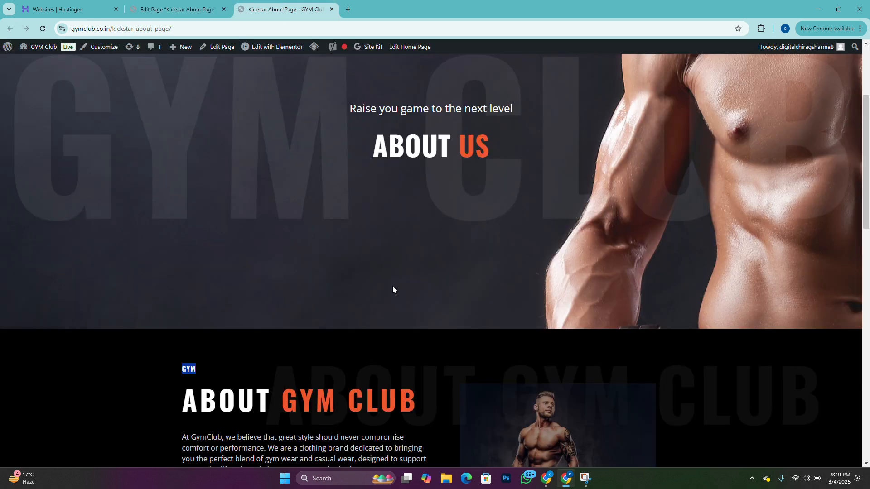
{"action": "scroll", "coordinate": [396, 286], "scroll_direction": "up", "scroll_amount": 3}
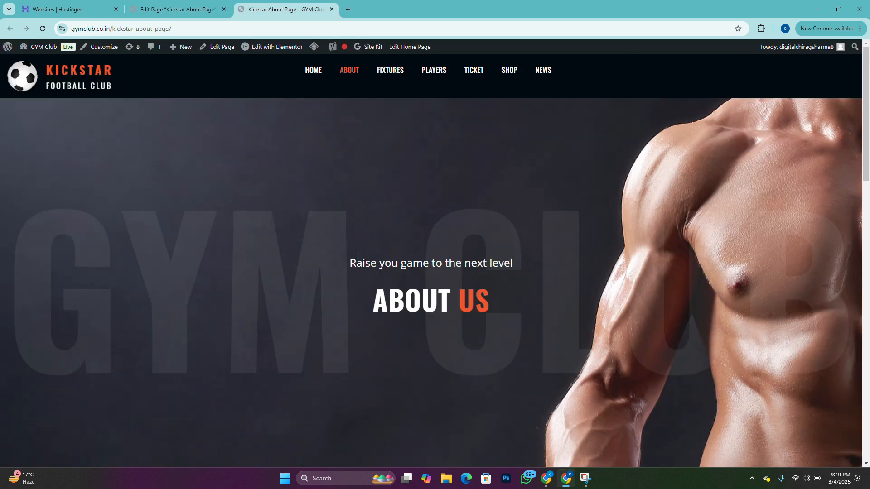
{"action": "left_click_drag", "start_coordinate": [356, 266], "coordinate": [521, 257]}
{"action": "scroll", "coordinate": [523, 257], "scroll_direction": "down", "scroll_amount": 5}
{"action": "scroll", "coordinate": [524, 257], "scroll_direction": "down", "scroll_amount": 3}
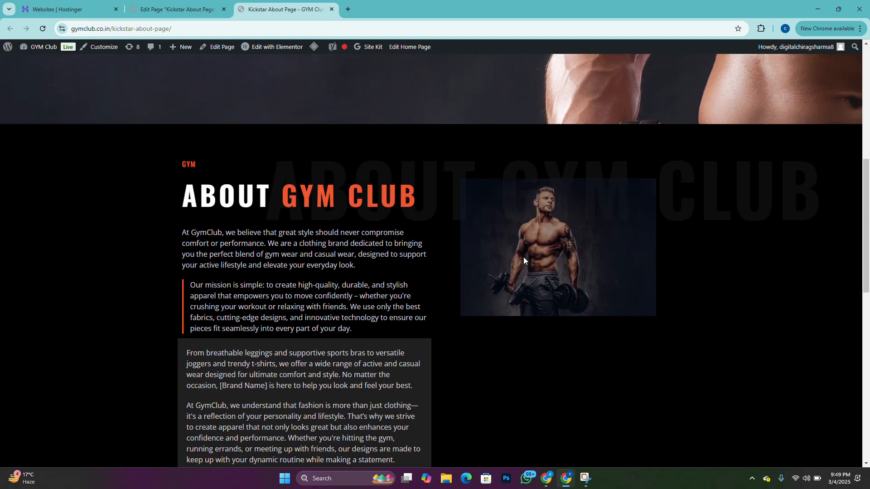
{"action": "left_click_drag", "start_coordinate": [163, 231], "coordinate": [367, 265]}
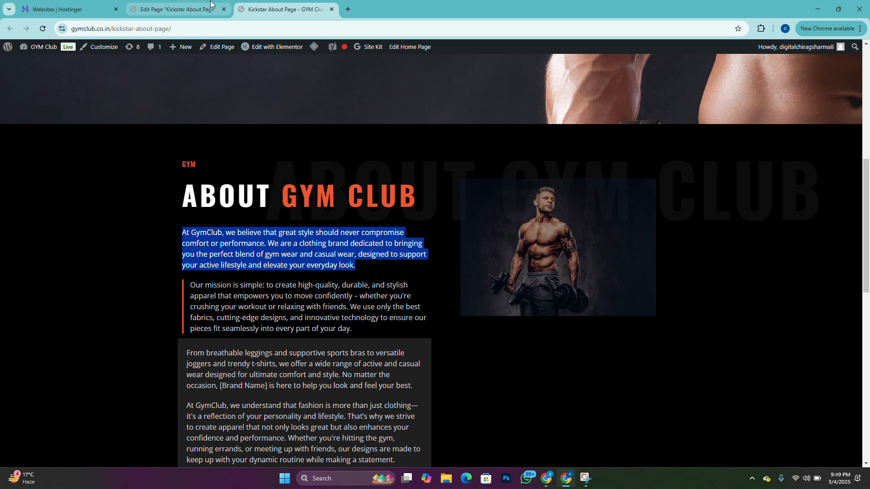
{"action": "left_click", "coordinate": [177, 9]}
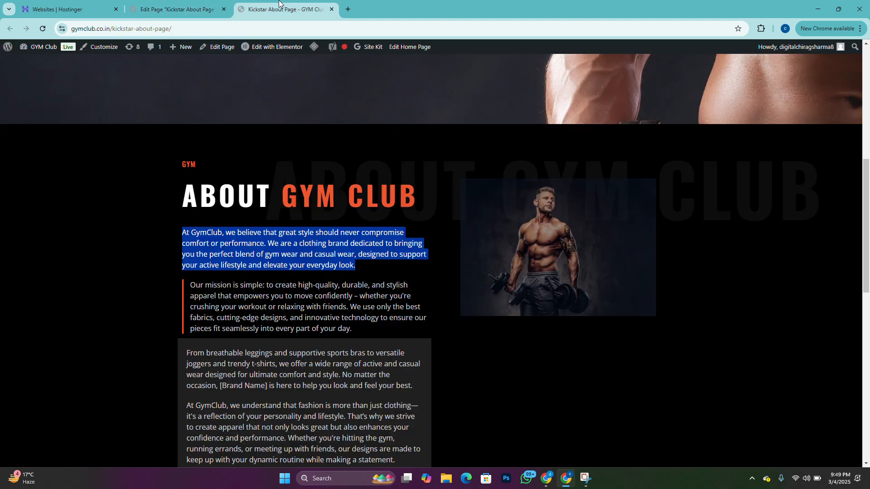
{"action": "left_click", "coordinate": [285, 9]}
{"action": "left_click", "coordinate": [235, 261]}
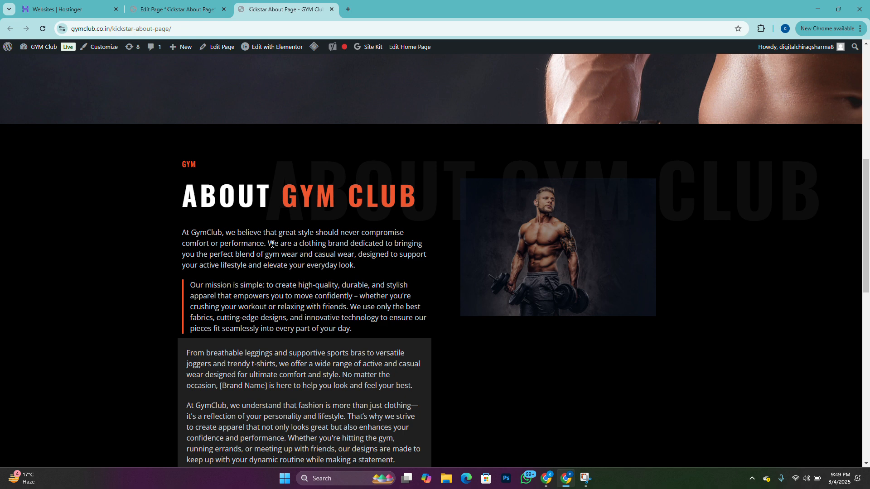
Step: Return to the page editor and capitalise the second word of the focus keyphrase so it reads "Gym Near me"
{"action": "left_click", "coordinate": [210, 8]}
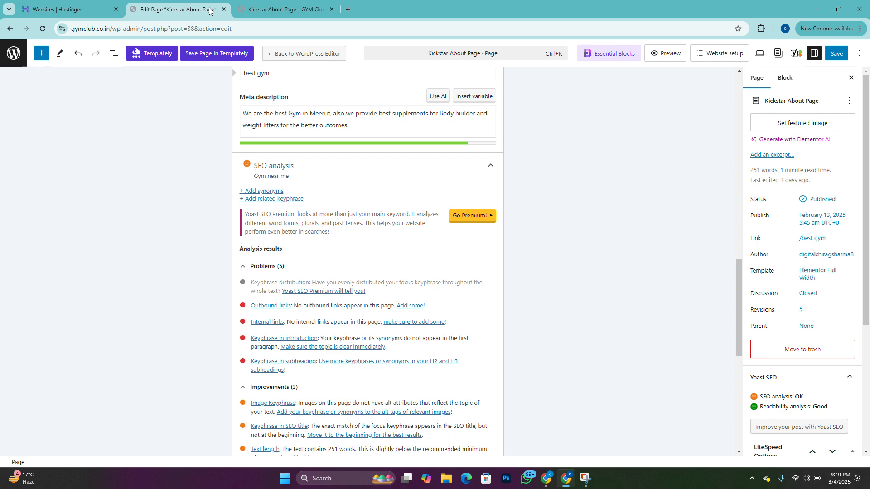
{"action": "scroll", "coordinate": [407, 210], "scroll_direction": "up", "scroll_amount": 3}
{"action": "scroll", "coordinate": [407, 211], "scroll_direction": "up", "scroll_amount": 5}
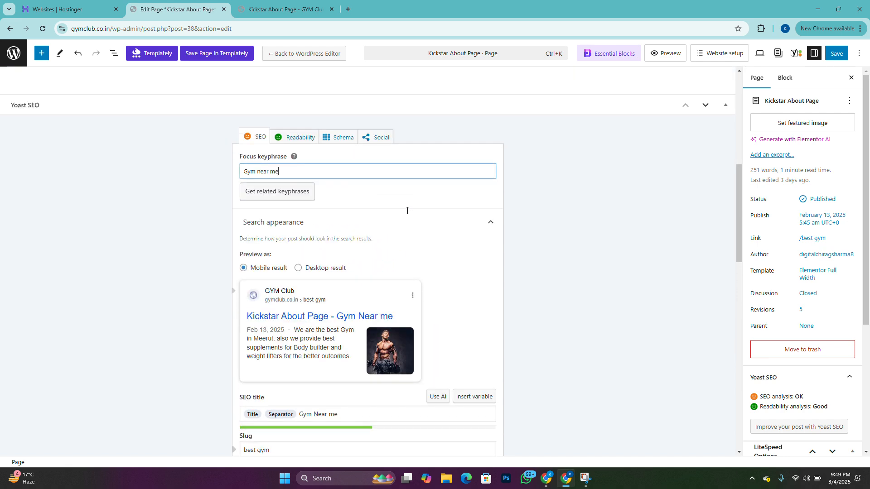
{"action": "key", "text": "Left"}
{"action": "key", "text": "Left"}
{"action": "key", "text": "Left"}
{"action": "key", "text": "Left"}
{"action": "key", "text": "Left"}
{"action": "key", "text": "shift+Right"}
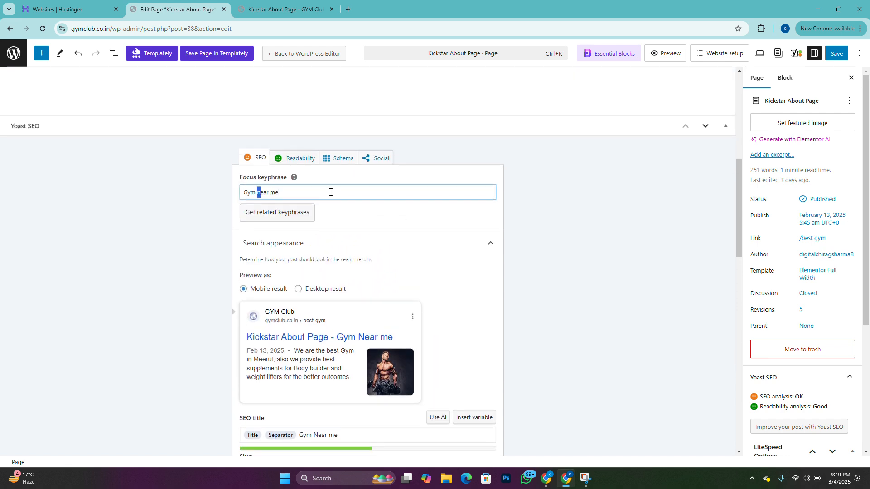
{"action": "type", "text": "N"}
{"action": "left_click", "coordinate": [573, 212]}
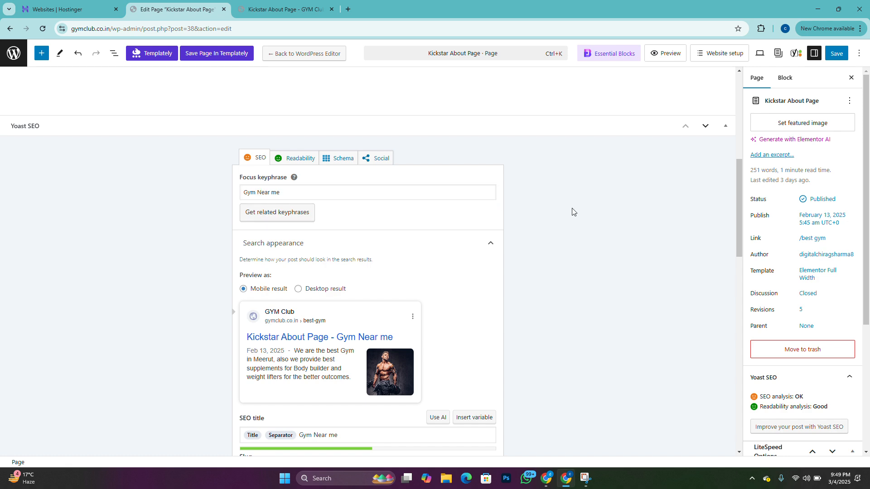
Step: Extend the page slug to "best gym Near me"
{"action": "scroll", "coordinate": [573, 212], "scroll_direction": "down", "scroll_amount": 8}
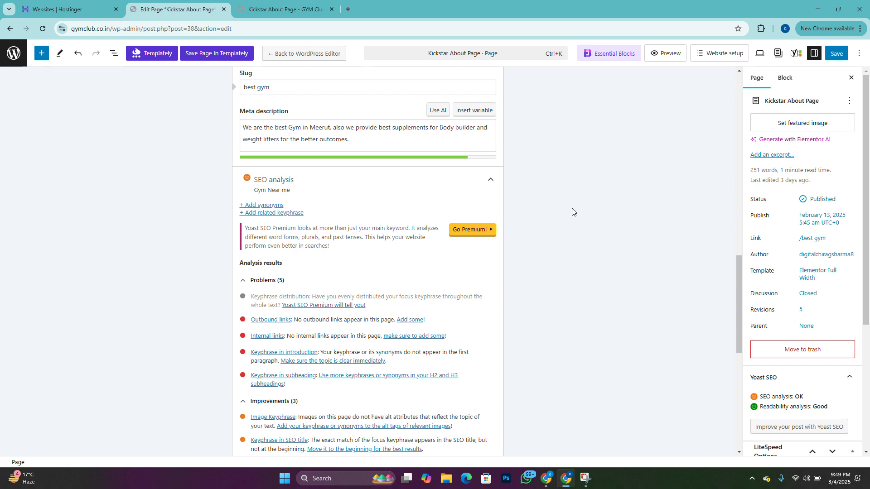
{"action": "scroll", "coordinate": [550, 262], "scroll_direction": "up", "scroll_amount": 2}
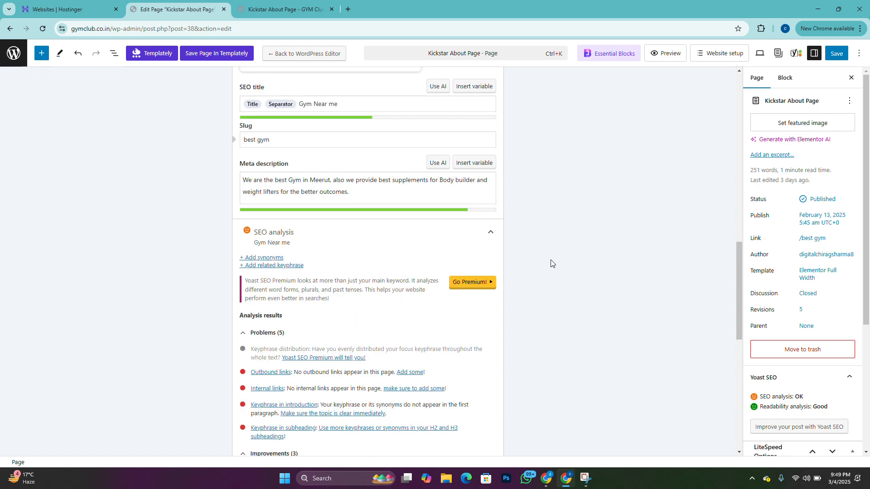
{"action": "scroll", "coordinate": [550, 264], "scroll_direction": "up", "scroll_amount": 3}
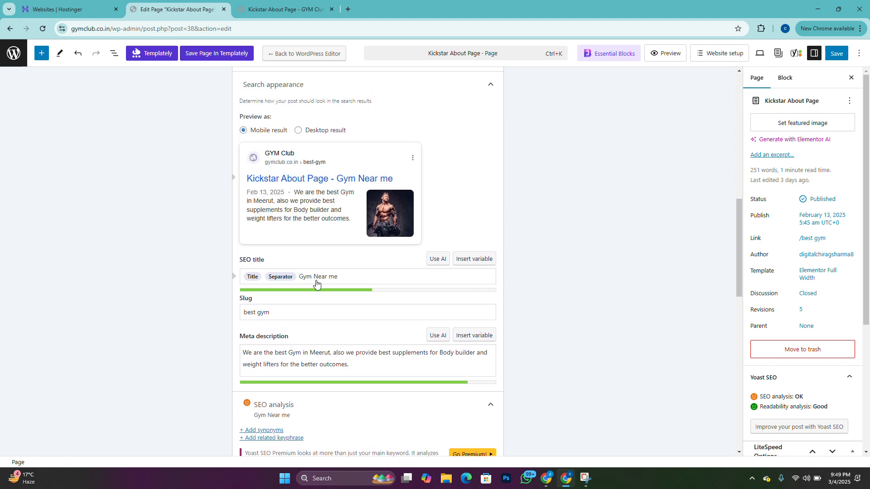
{"action": "left_click", "coordinate": [289, 311]}
{"action": "type", "text": "N"}
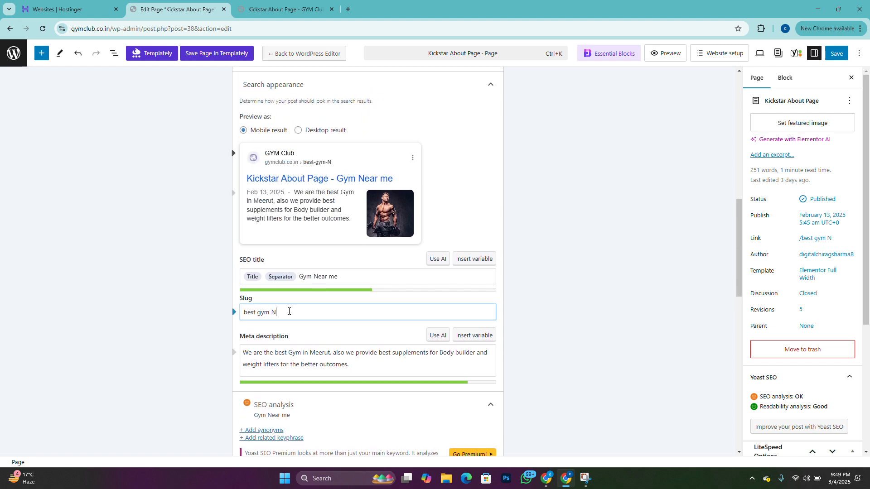
{"action": "type", "text": "ear me"}
{"action": "left_click", "coordinate": [598, 300]}
{"action": "scroll", "coordinate": [599, 301], "scroll_direction": "down", "scroll_amount": 1}
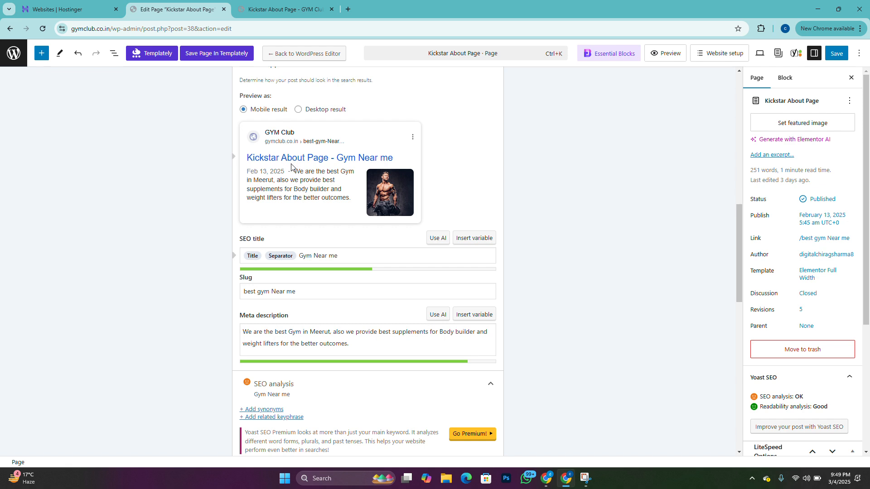
Step: Move "Gym Near me" to the beginning of the SEO title, ahead of the Title and Separator variables
{"action": "scroll", "coordinate": [402, 246], "scroll_direction": "down", "scroll_amount": 10}
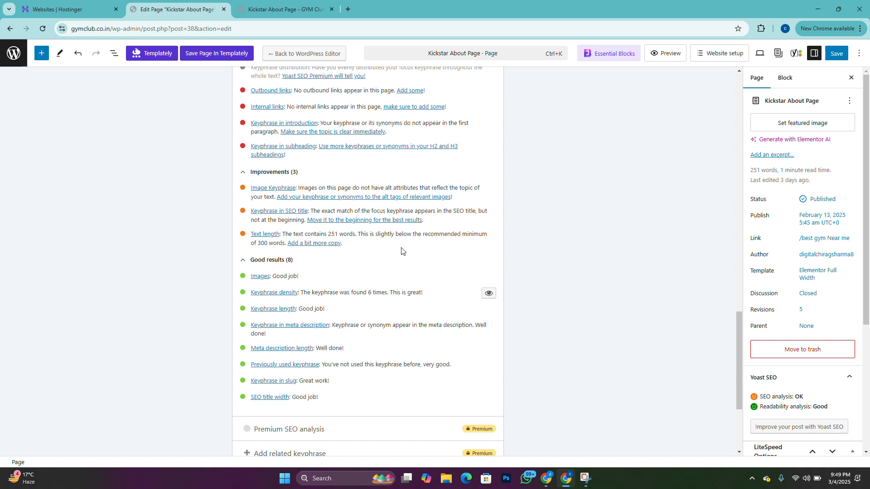
{"action": "scroll", "coordinate": [401, 251], "scroll_direction": "up", "scroll_amount": 1}
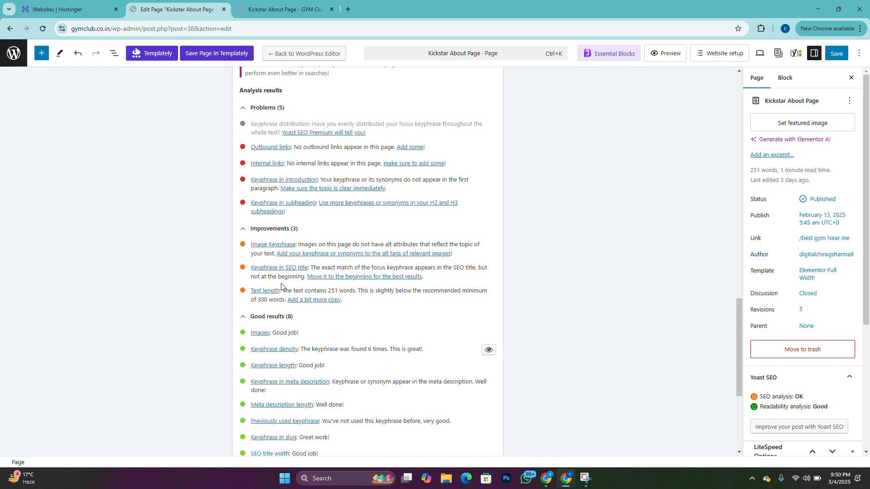
{"action": "scroll", "coordinate": [361, 281], "scroll_direction": "up", "scroll_amount": 10}
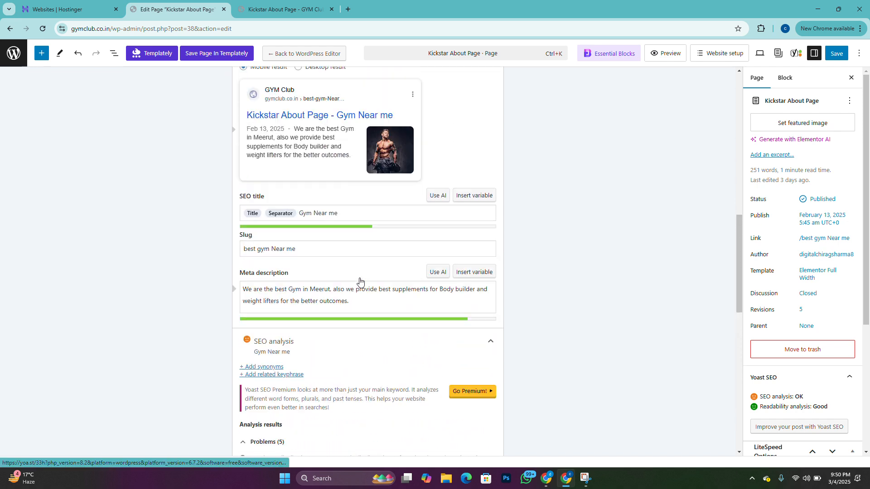
{"action": "left_click_drag", "start_coordinate": [341, 266], "coordinate": [297, 266]}
{"action": "key", "text": "ctrl+c"}
{"action": "key", "text": "BackSpace"}
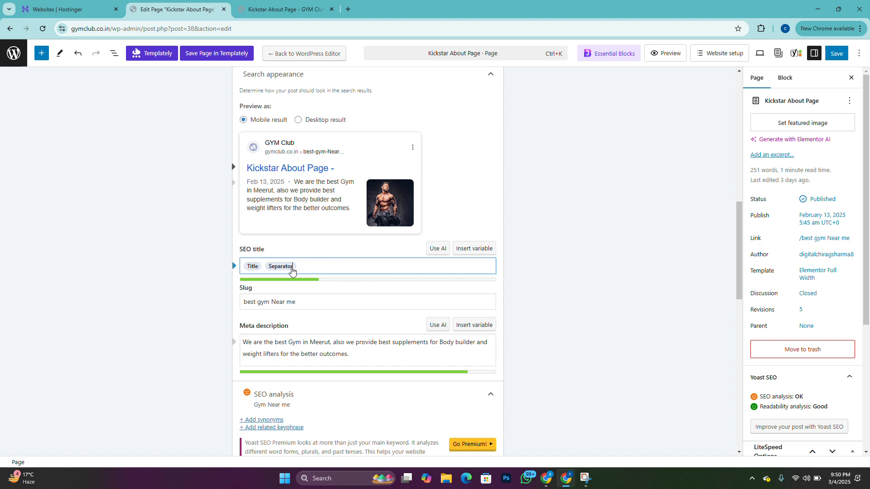
{"action": "key", "text": "ctrl+v"}
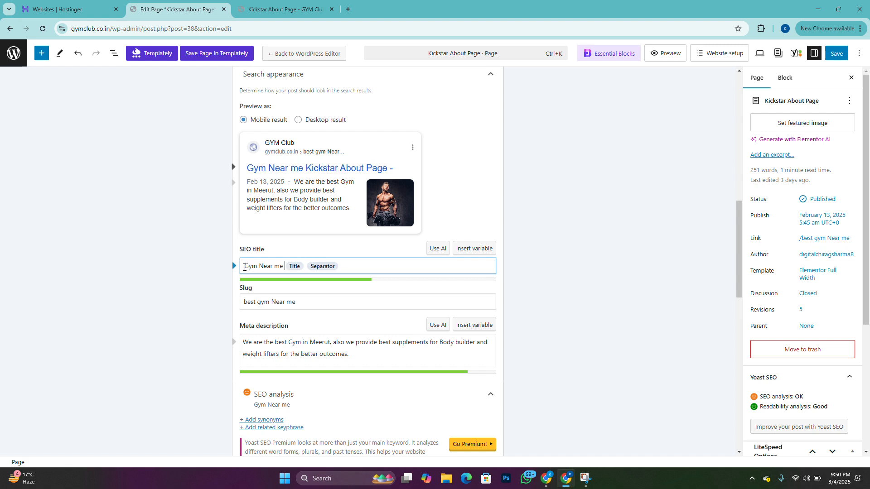
{"action": "left_click", "coordinate": [586, 262]}
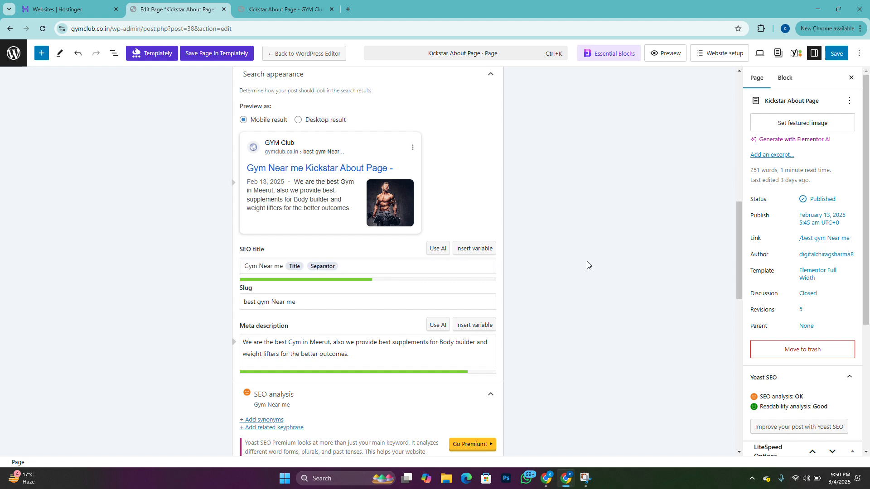
Step: Remove the Title variable from the SEO title and insert the Site title variable after the Separator
{"action": "left_click", "coordinate": [304, 268]}
{"action": "key", "text": "BackSpace"}
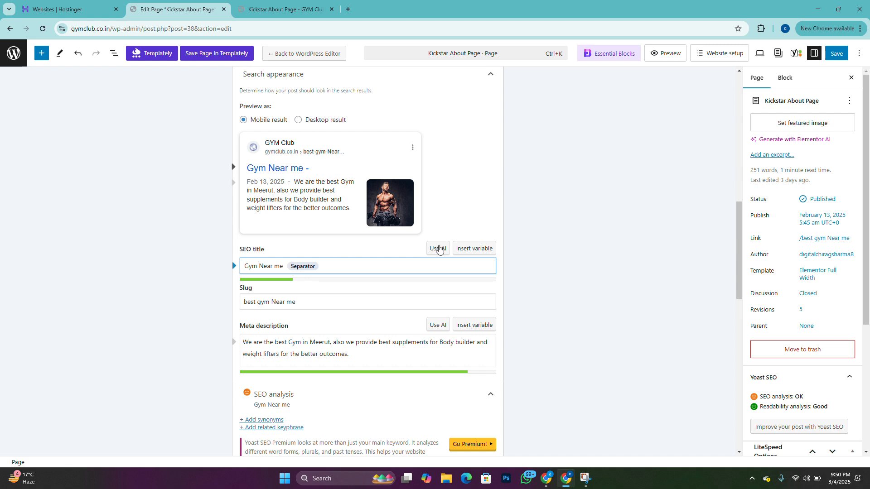
{"action": "left_click", "coordinate": [475, 248]}
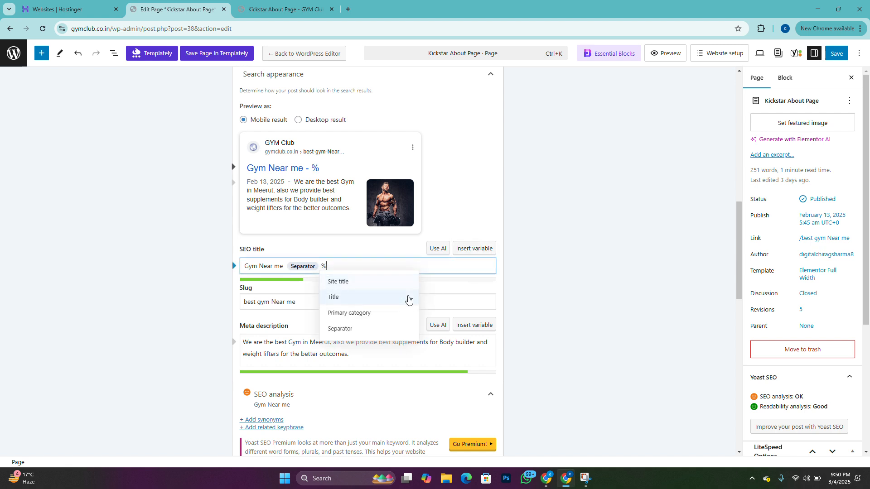
{"action": "left_click", "coordinate": [363, 285]}
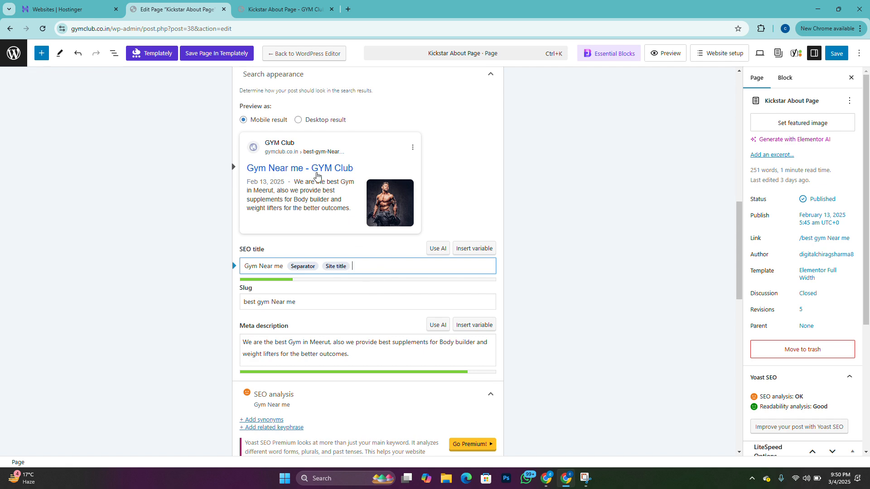
Step: Review the updated SEO analysis results for "Gym Near me" and switch to the live About page
{"action": "scroll", "coordinate": [382, 295], "scroll_direction": "down", "scroll_amount": 10}
{"action": "scroll", "coordinate": [382, 294], "scroll_direction": "up", "scroll_amount": 2}
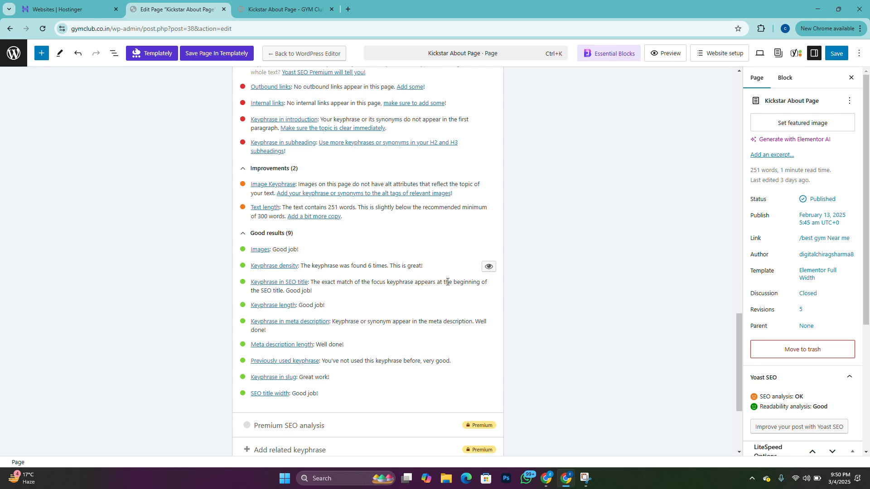
{"action": "scroll", "coordinate": [340, 306], "scroll_direction": "up", "scroll_amount": 2}
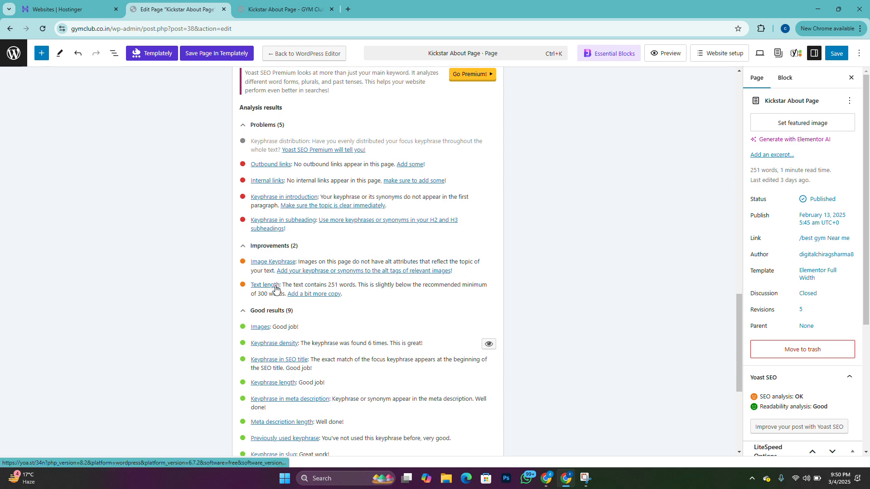
{"action": "left_click", "coordinate": [285, 9]}
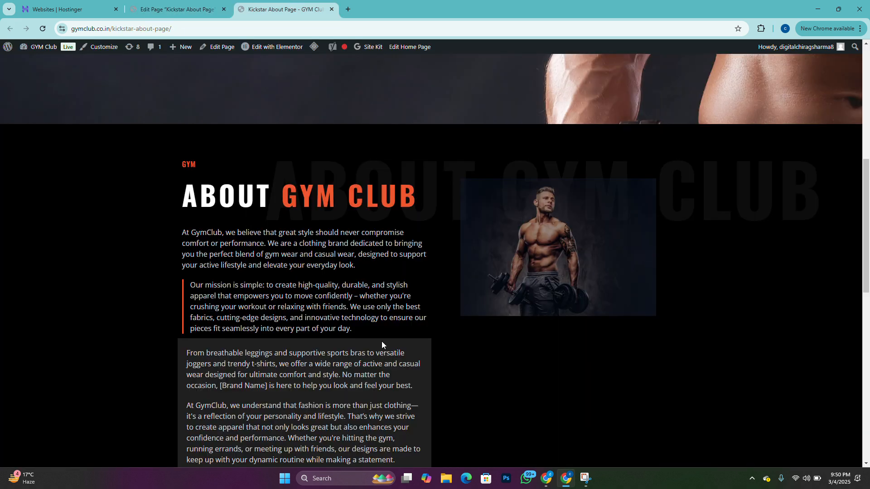
Step: Check the About Gym Club text on the live page against the keyphrase problems and improvements listed in the SEO analysis
{"action": "scroll", "coordinate": [376, 358], "scroll_direction": "down", "scroll_amount": 2}
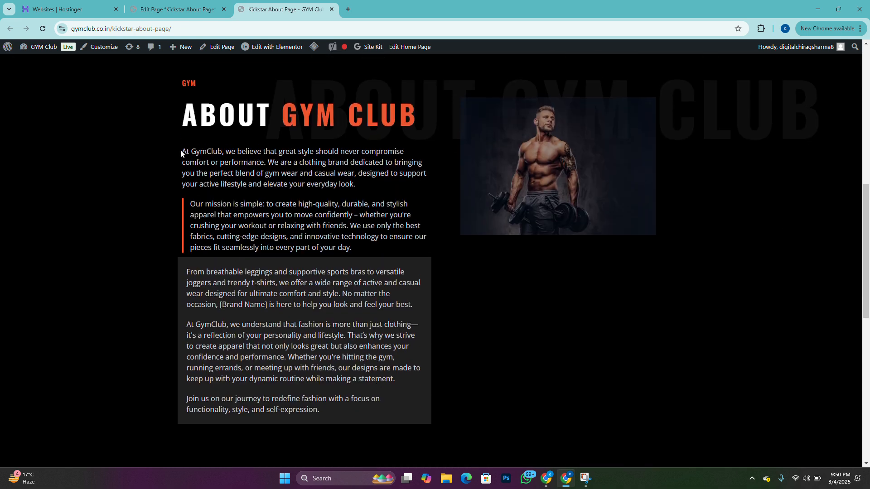
{"action": "left_click_drag", "start_coordinate": [181, 153], "coordinate": [410, 358]}
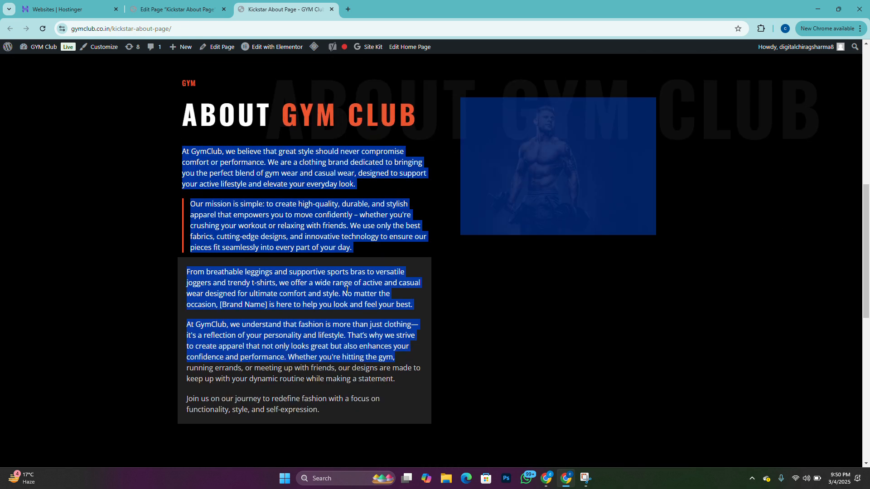
{"action": "left_click", "coordinate": [204, 7]}
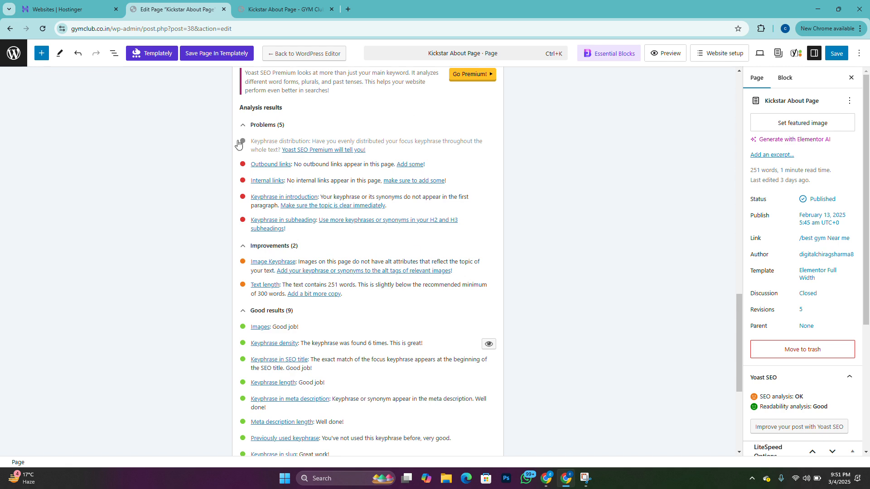
{"action": "scroll", "coordinate": [368, 276], "scroll_direction": "up", "scroll_amount": 5}
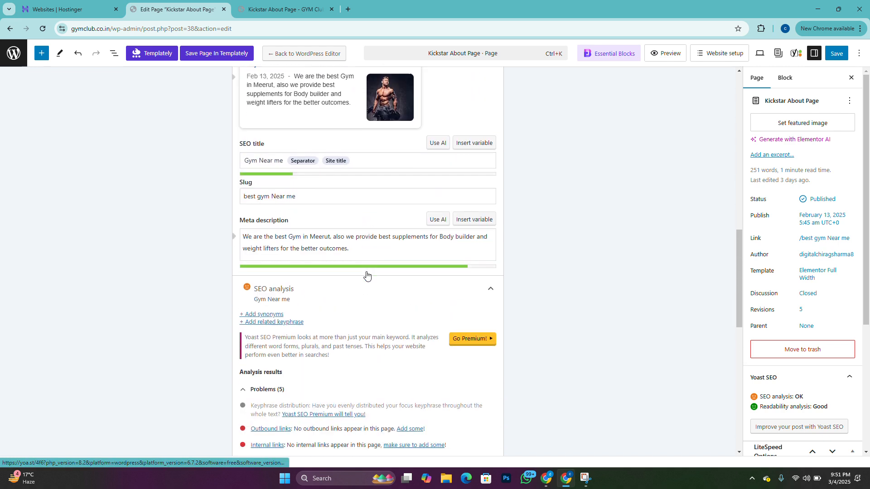
{"action": "scroll", "coordinate": [366, 275], "scroll_direction": "down", "scroll_amount": 9}
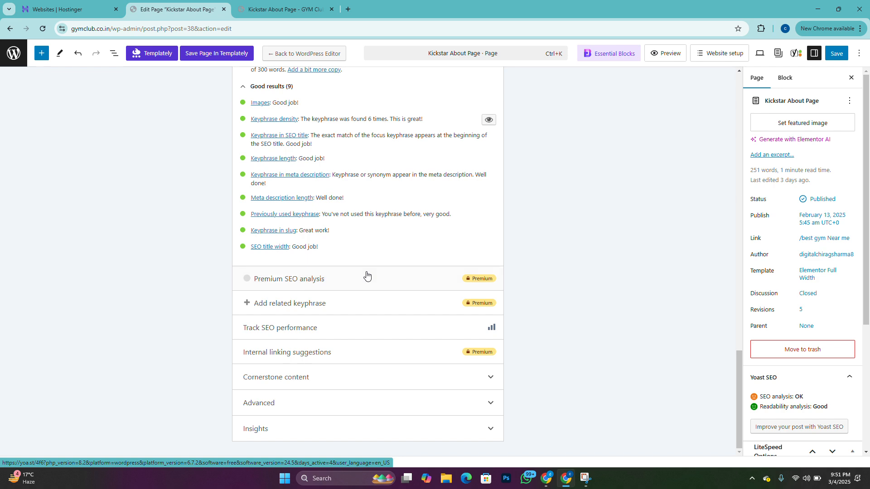
{"action": "scroll", "coordinate": [366, 275], "scroll_direction": "up", "scroll_amount": 3}
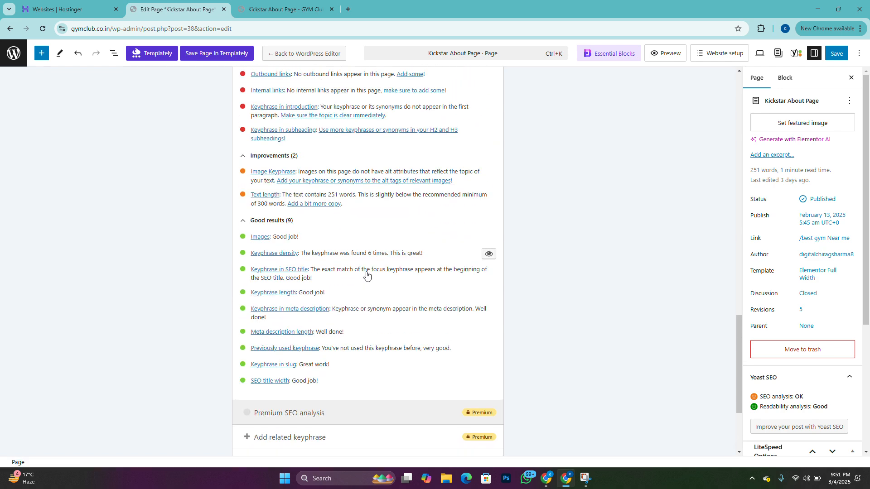
{"action": "scroll", "coordinate": [366, 275], "scroll_direction": "up", "scroll_amount": 3}
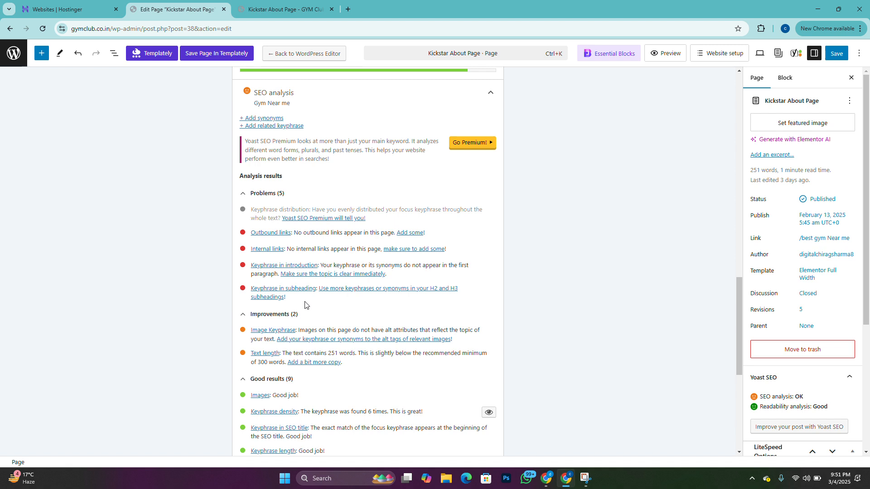
Step: Switch back to the live About page and open it for editing in Elementor
{"action": "left_click", "coordinate": [282, 3]}
{"action": "left_click", "coordinate": [728, 335]}
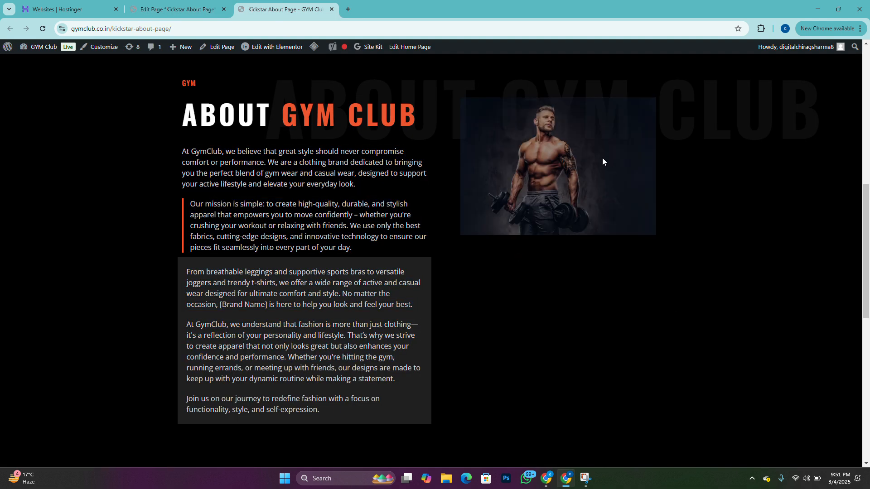
{"action": "scroll", "coordinate": [659, 201], "scroll_direction": "up", "scroll_amount": 10}
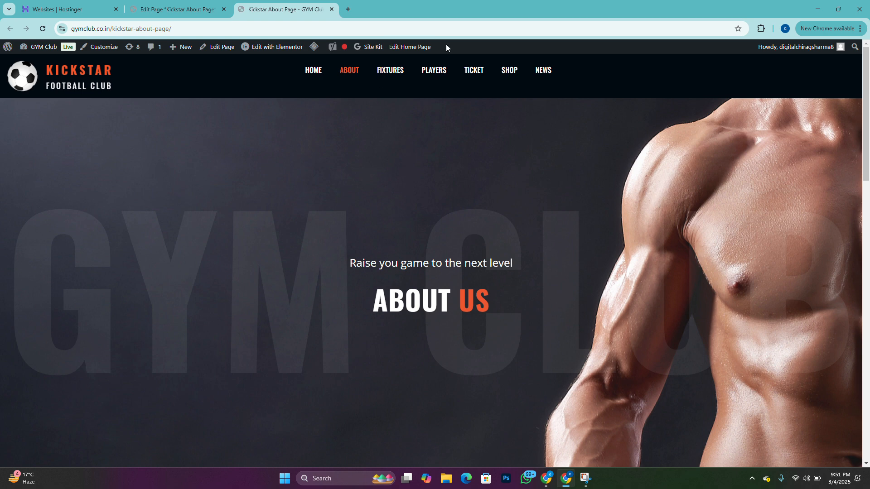
{"action": "left_click", "coordinate": [284, 49]}
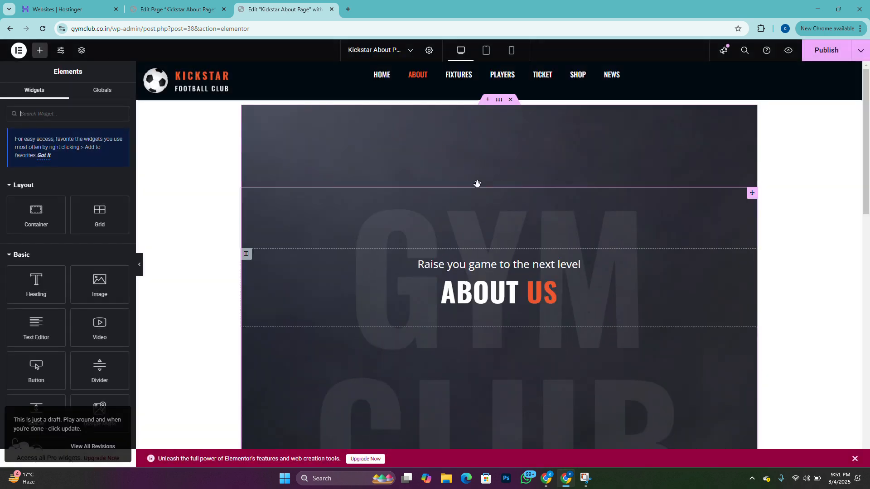
{"action": "scroll", "coordinate": [571, 181], "scroll_direction": "down", "scroll_amount": 3}
{"action": "scroll", "coordinate": [572, 183], "scroll_direction": "up", "scroll_amount": 3}
Step: Open the hero section's background overlay image in the media library and set its alt text to "Gym Near me"
{"action": "left_click", "coordinate": [500, 101]}
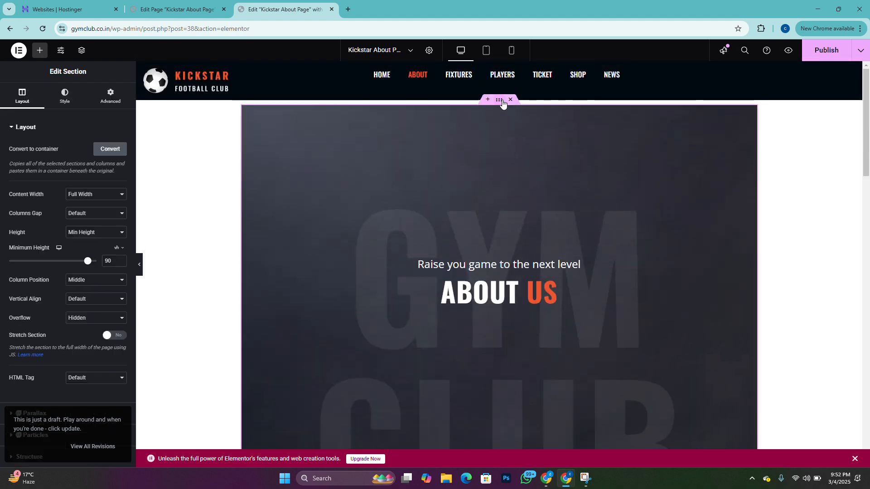
{"action": "left_click", "coordinate": [63, 101]}
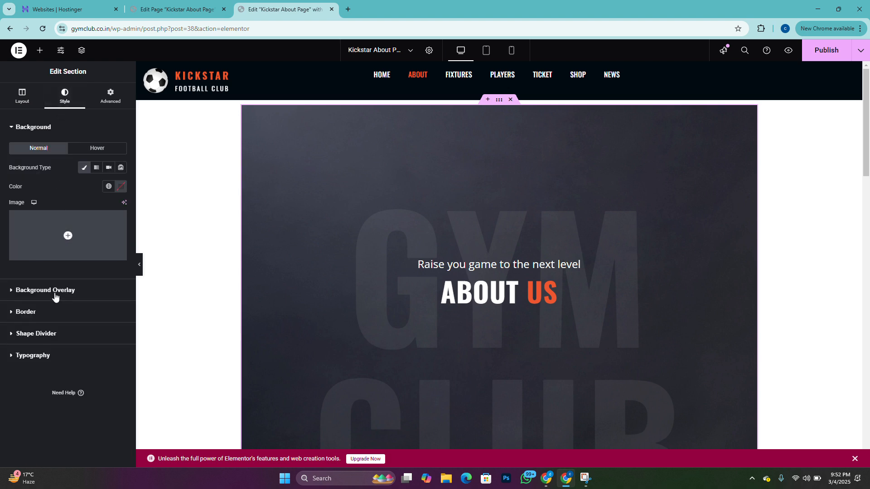
{"action": "left_click", "coordinate": [54, 292]}
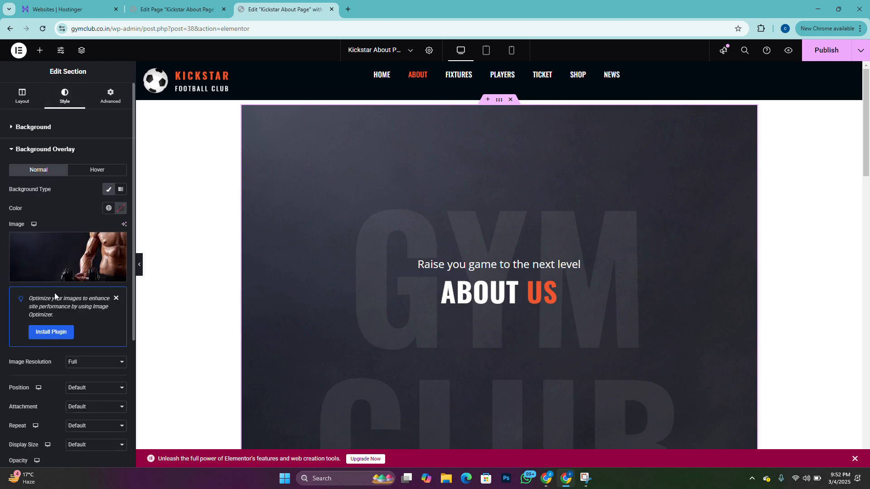
{"action": "left_click", "coordinate": [81, 251]}
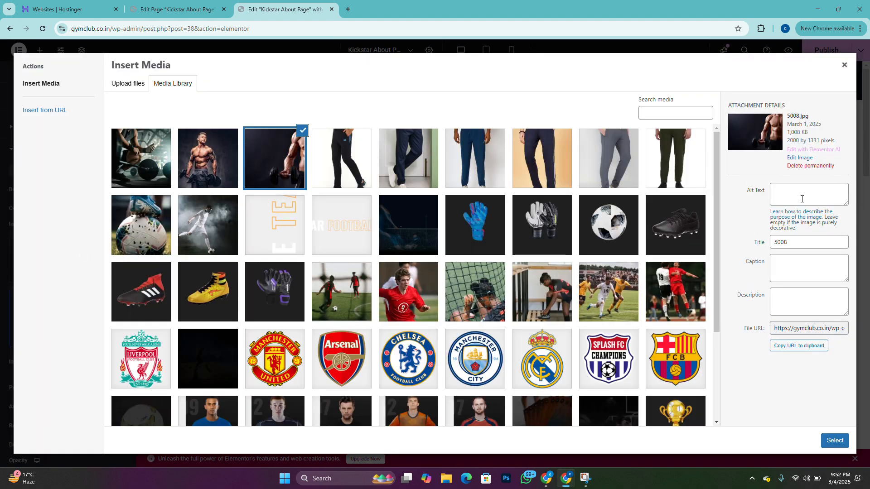
{"action": "left_click", "coordinate": [792, 196]}
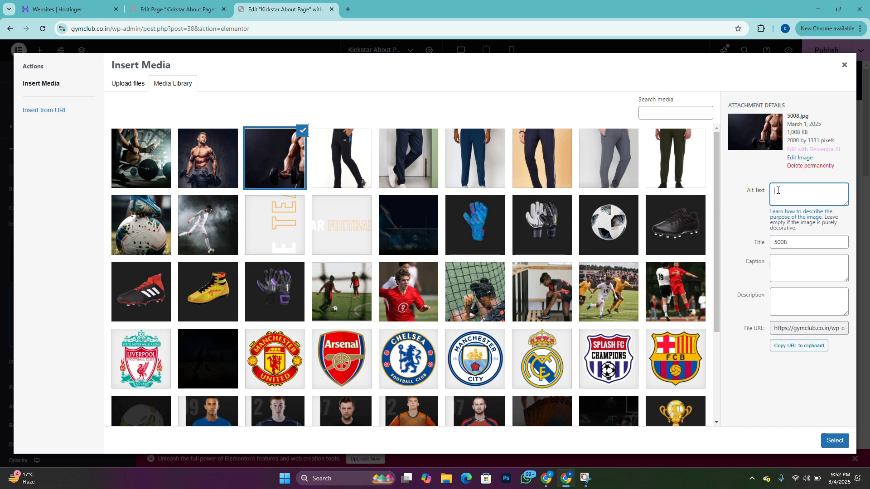
{"action": "type", "text": "Gym Near me"}
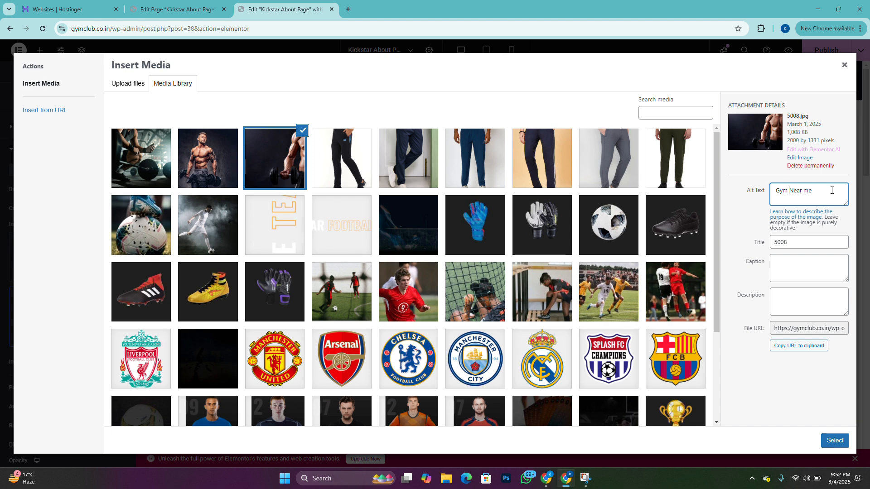
{"action": "key", "text": "BackSpace"}
Step: Replace the hero overlay image's title with "Gym Near me - Gym Club"
{"action": "double_click", "coordinate": [800, 244]}
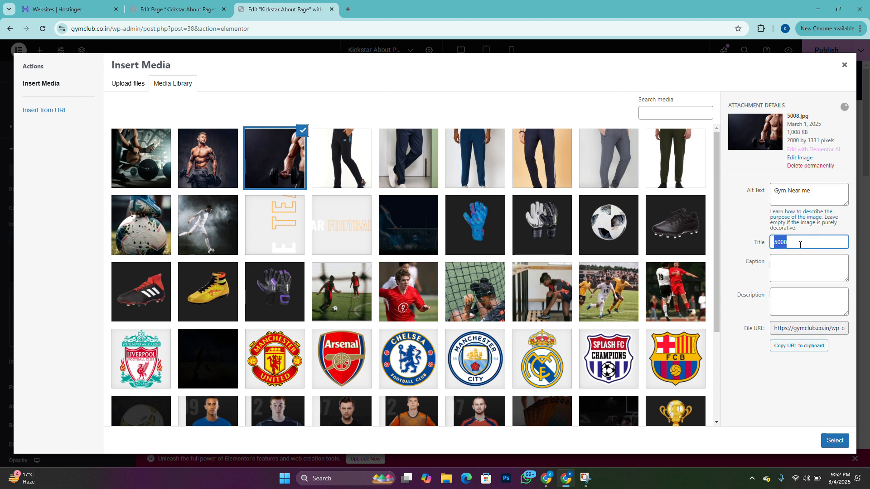
{"action": "type", "text": "Gym Near me"}
{"action": "key", "text": "Home"}
{"action": "key", "text": "ctrl+a"}
{"action": "key", "text": "End"}
{"action": "type", "text": "- "}
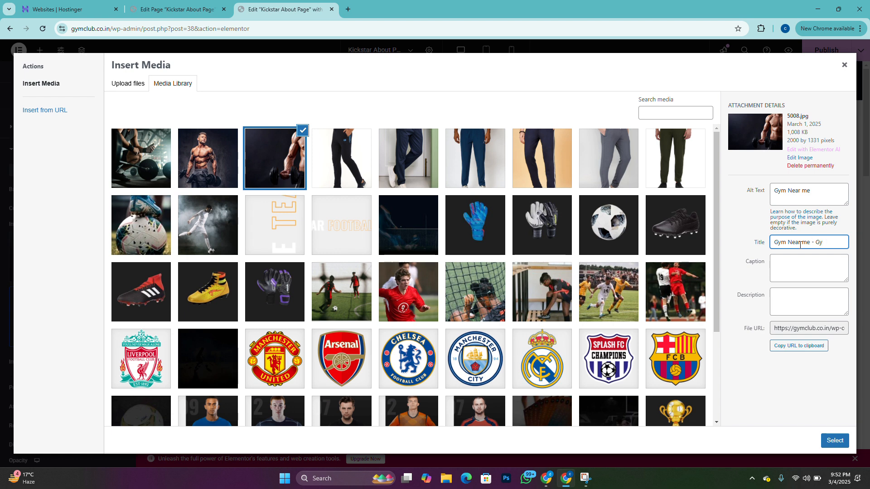
{"action": "type", "text": "Gym"}
{"action": "key", "text": "BackSpace"}
Step: Search Google Images for "gym products" in a new browser tab, browse the pictures, and return to the Elementor media library
{"action": "left_click", "coordinate": [347, 10]}
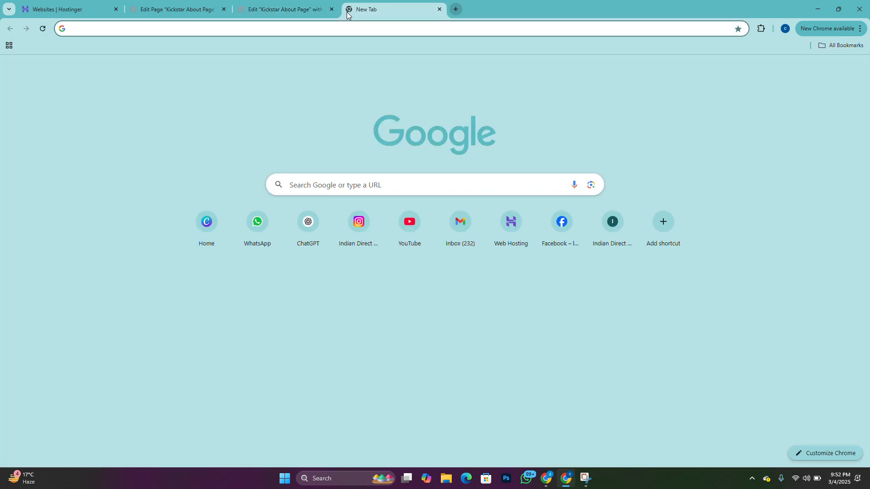
{"action": "type", "text": "gym products"}
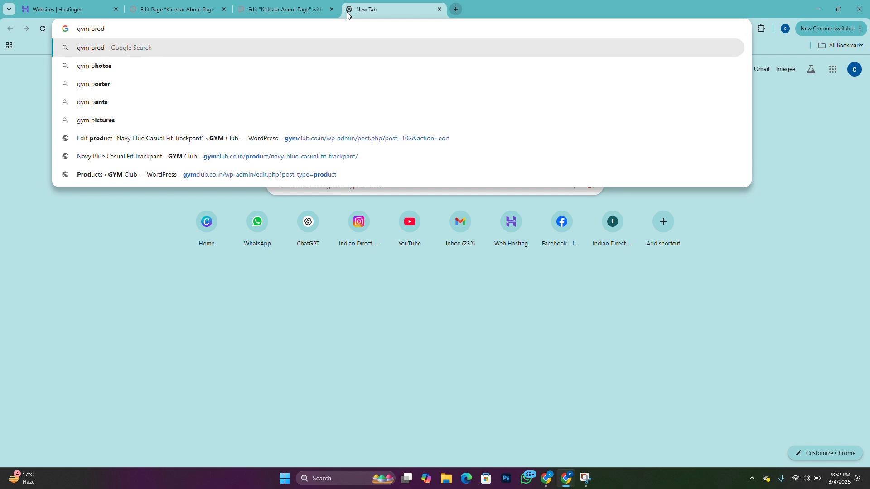
{"action": "key", "text": "Return"}
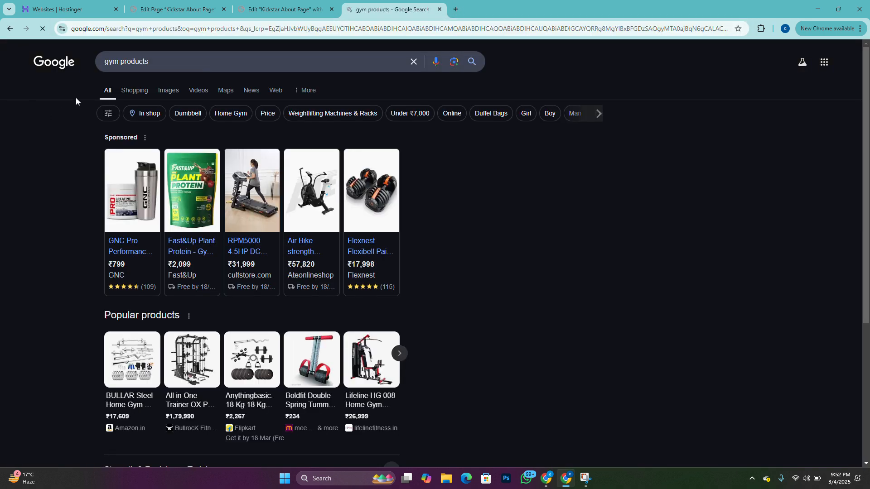
{"action": "left_click", "coordinate": [167, 95]}
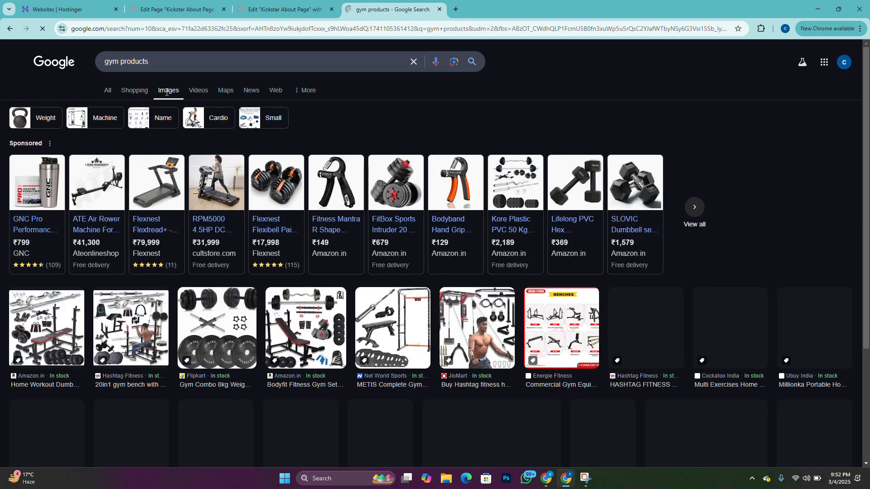
{"action": "scroll", "coordinate": [217, 351], "scroll_direction": "down", "scroll_amount": 4}
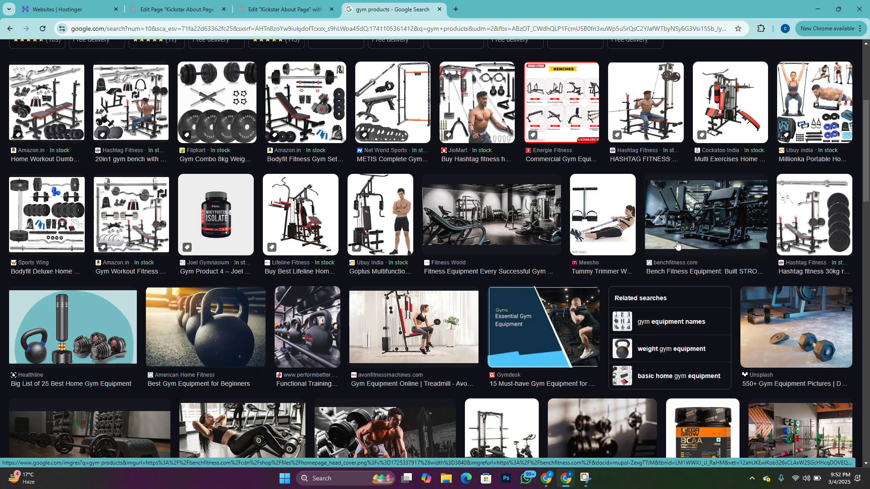
{"action": "scroll", "coordinate": [365, 124], "scroll_direction": "up", "scroll_amount": 5}
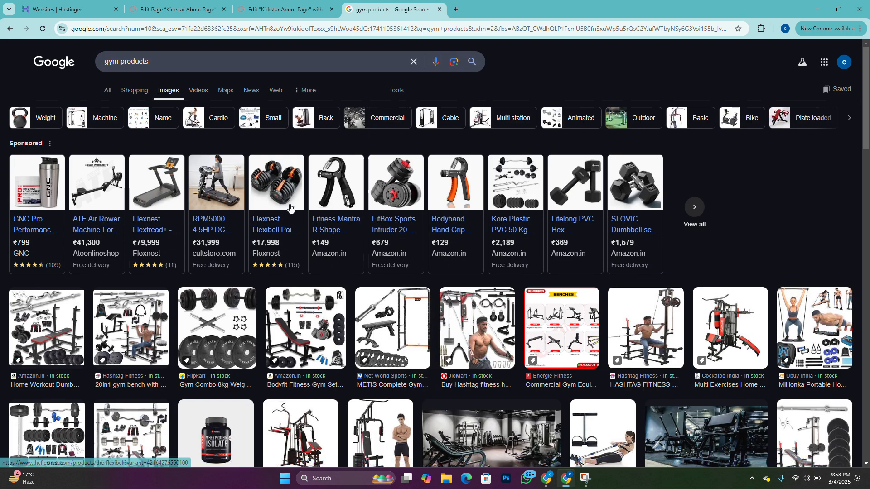
{"action": "scroll", "coordinate": [367, 302], "scroll_direction": "down", "scroll_amount": 4}
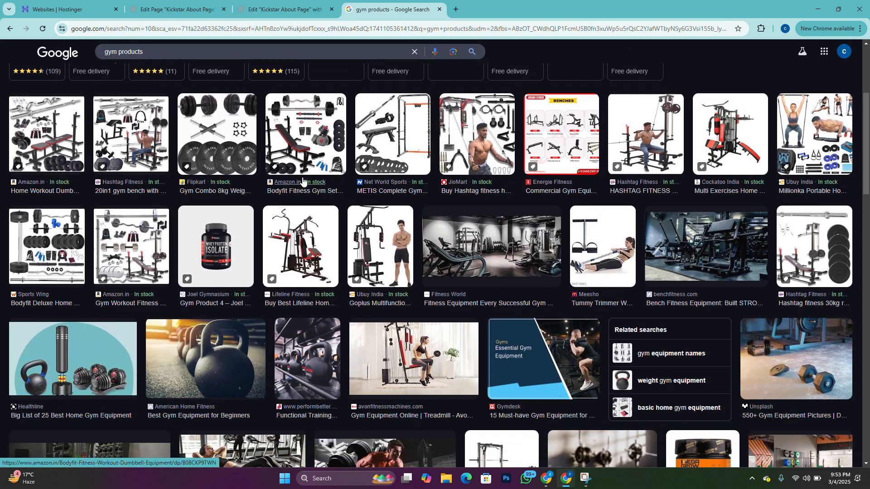
{"action": "left_click", "coordinate": [285, 9]}
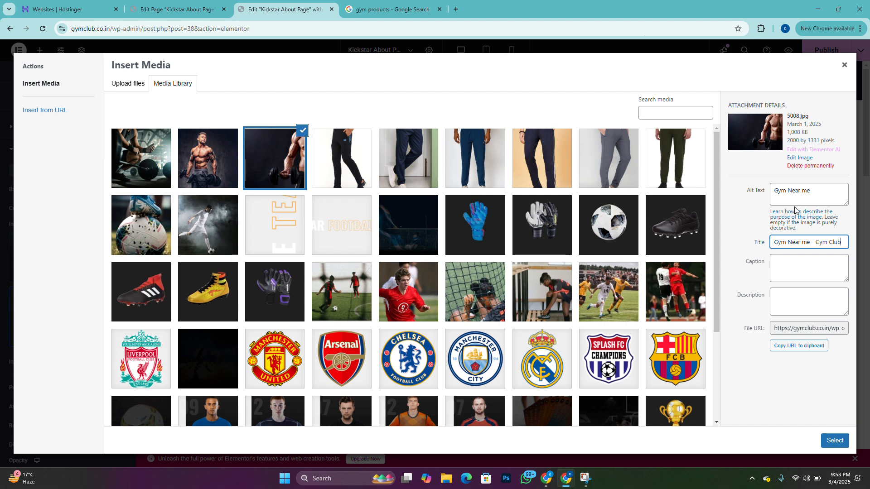
Step: Set the hero overlay image's caption and description to "Gym Near me" and confirm it as the section's overlay image
{"action": "left_click", "coordinate": [813, 272]}
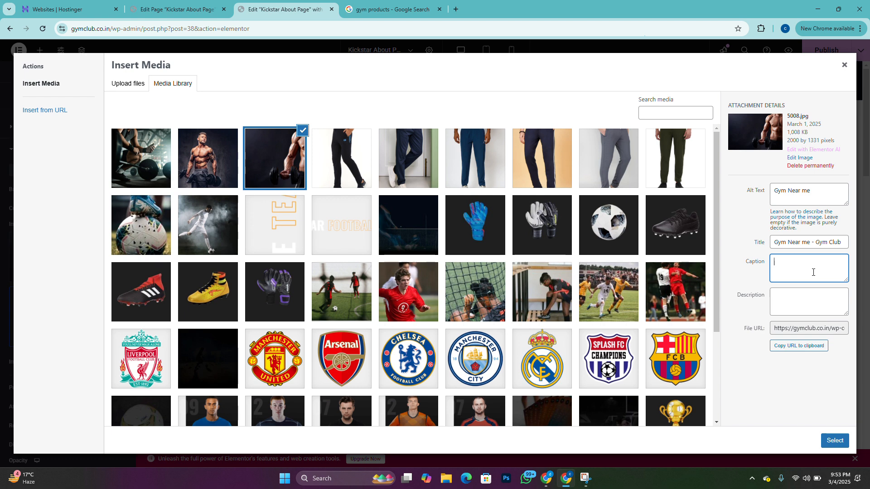
{"action": "type", "text": "Gym Near me"}
{"action": "left_click", "coordinate": [795, 301]}
{"action": "type", "text": "Gym Near me"}
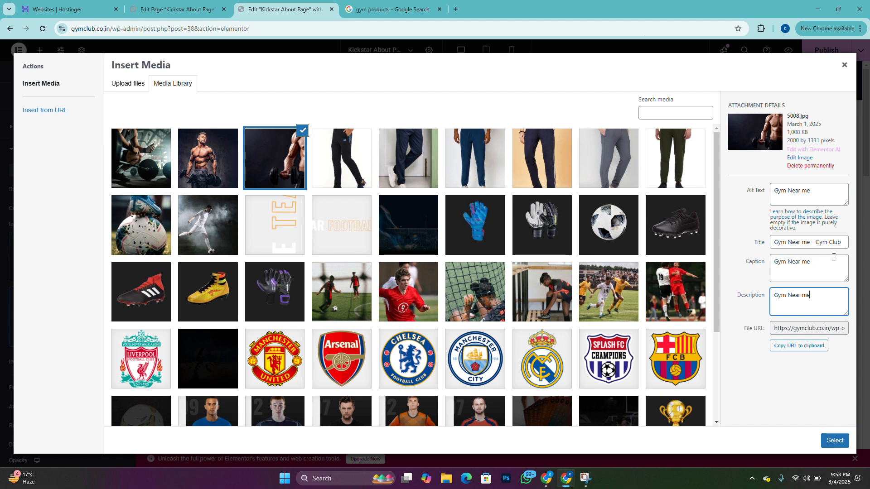
{"action": "left_click", "coordinate": [802, 378]}
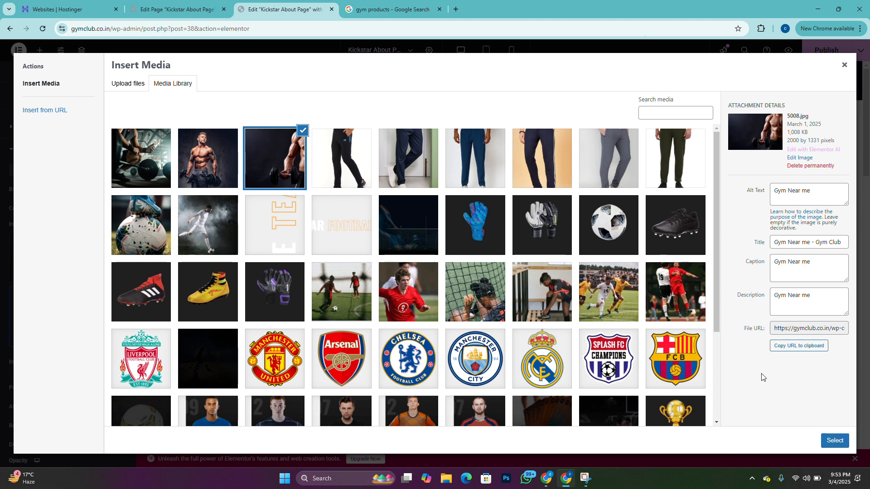
{"action": "left_click", "coordinate": [835, 441]}
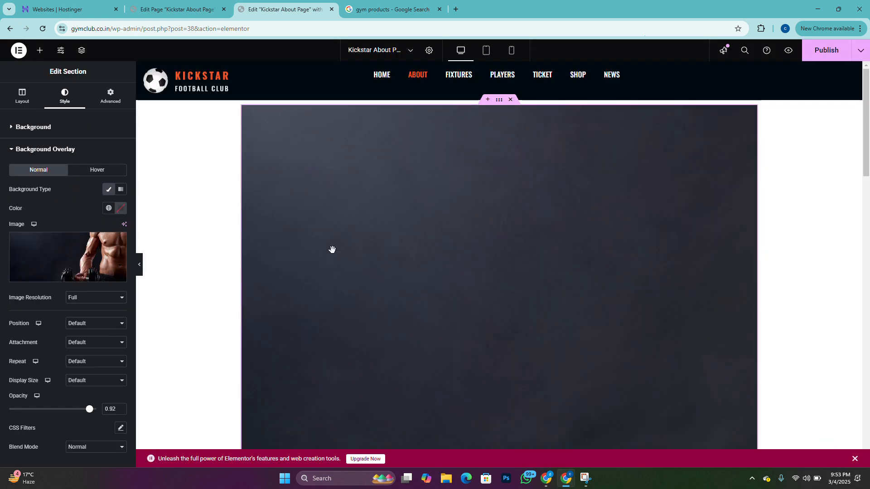
Step: Open the bodybuilder image beside the About Gym Club text in the media library and set its alt text to "Gym Near me"
{"action": "scroll", "coordinate": [436, 270], "scroll_direction": "down", "scroll_amount": 6}
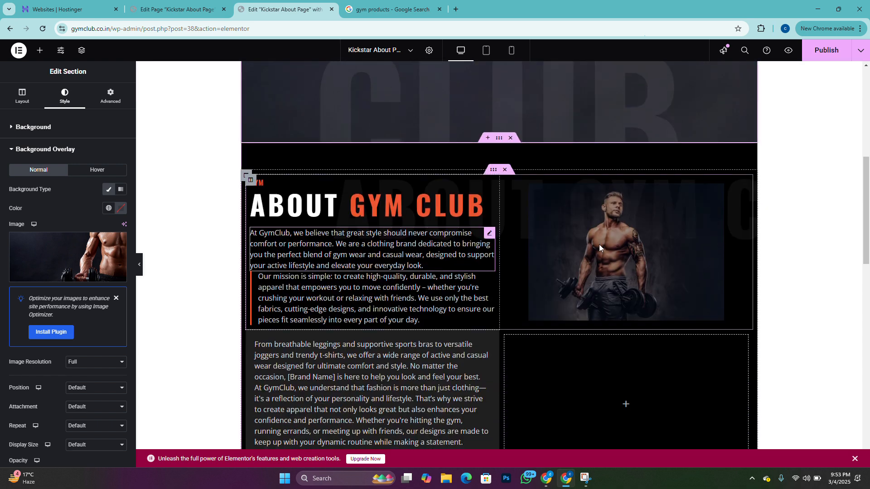
{"action": "left_click", "coordinate": [605, 233]}
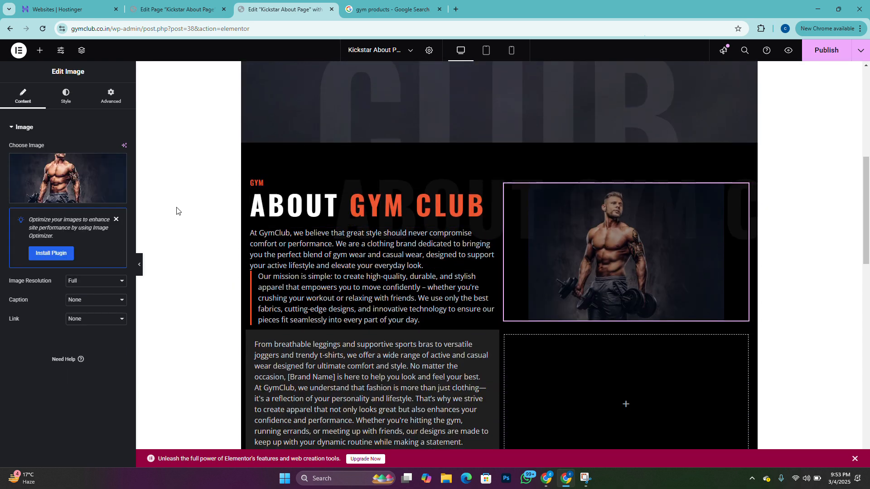
{"action": "left_click", "coordinate": [78, 165]}
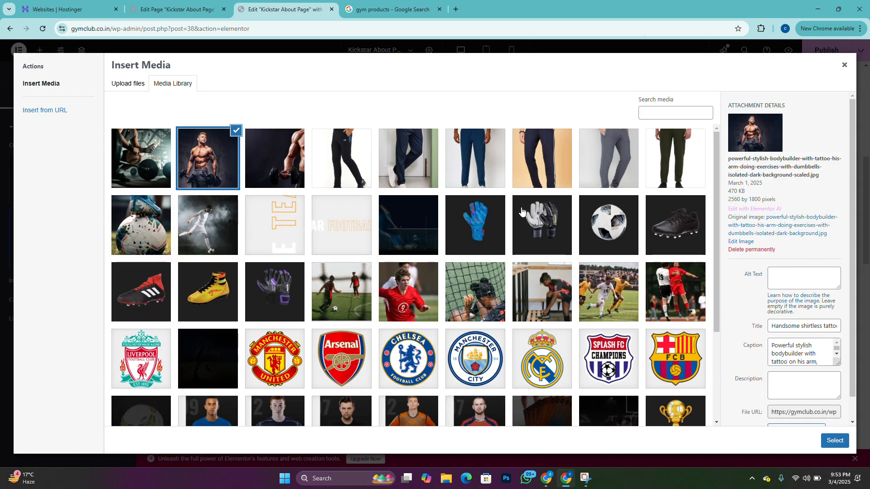
{"action": "left_click", "coordinate": [797, 277]}
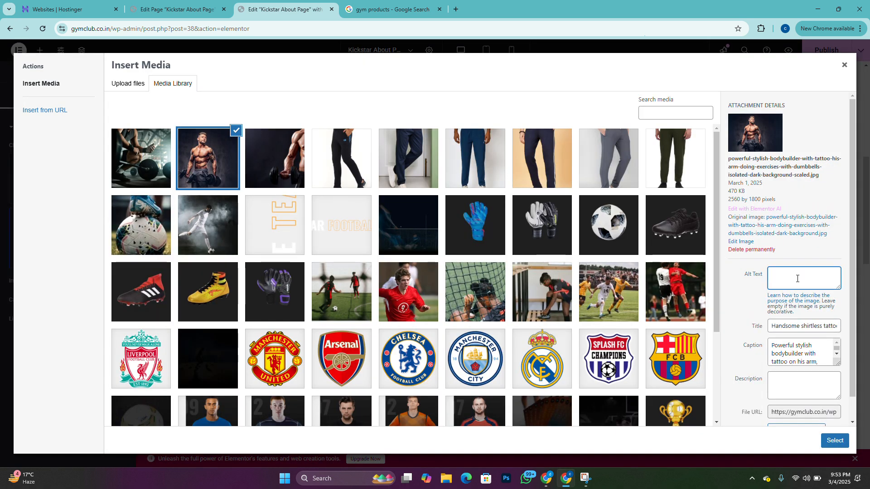
{"action": "type", "text": "Gym Near me"}
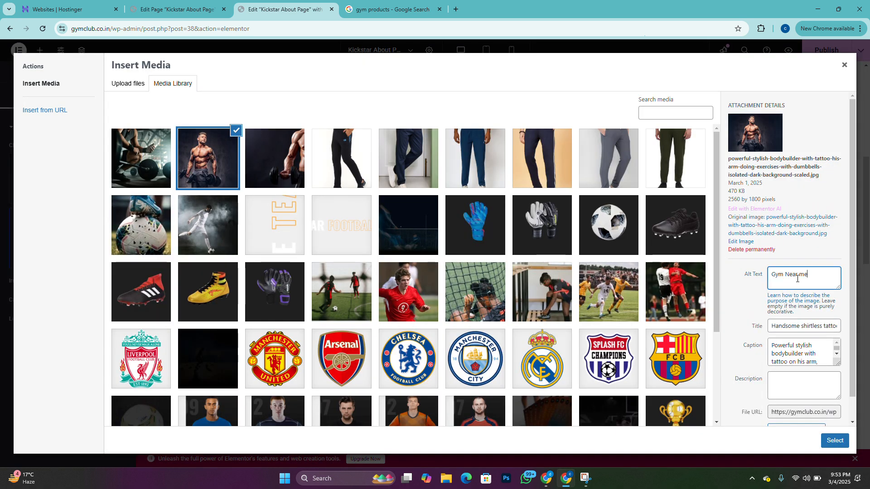
Step: Replace the bodybuilder image's title with "Gym club - Gym Near me"
{"action": "left_click", "coordinate": [798, 322]}
{"action": "key", "text": "End"}
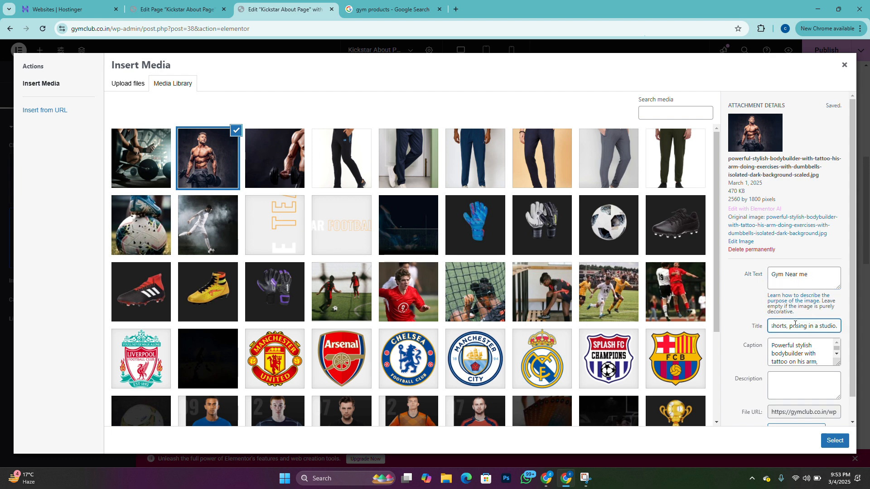
{"action": "key", "text": "ctrl+a"}
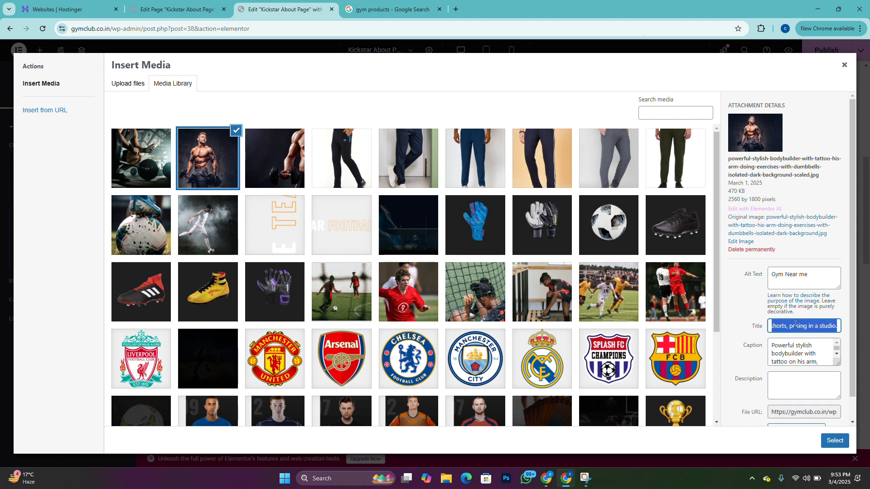
{"action": "key", "text": "Home"}
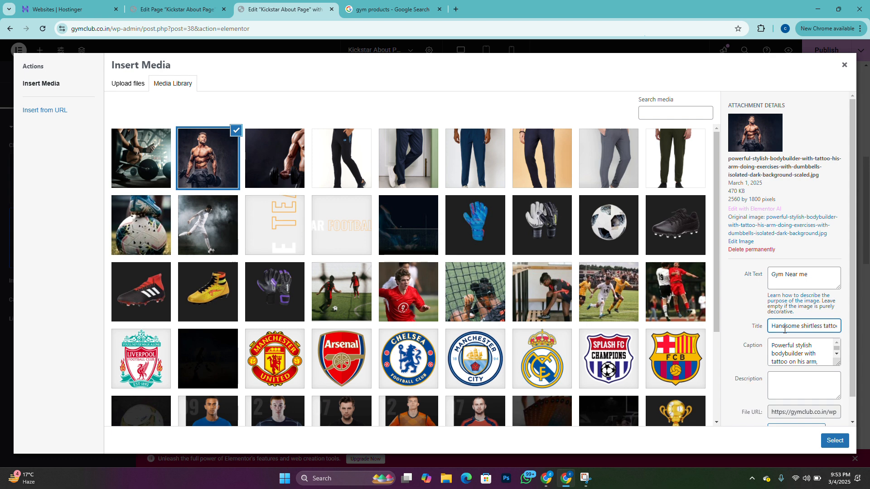
{"action": "key", "text": "Right"}
{"action": "key", "text": "Right"}
{"action": "key", "text": "Right"}
{"action": "key", "text": "Right"}
{"action": "key", "text": "Right"}
{"action": "key", "text": "Right"}
{"action": "key", "text": "Right"}
{"action": "key", "text": "Right"}
{"action": "key", "text": "Right"}
{"action": "key", "text": "Right"}
{"action": "key", "text": "Right"}
{"action": "key", "text": "Right"}
{"action": "key", "text": "Right"}
{"action": "key", "text": "Right"}
{"action": "key", "text": "Right"}
{"action": "key", "text": "Right"}
{"action": "key", "text": "Right"}
{"action": "key", "text": "Right"}
{"action": "key", "text": "Right"}
{"action": "key", "text": "Right"}
{"action": "key", "text": "Right"}
{"action": "key", "text": "Right"}
{"action": "key", "text": "Right"}
{"action": "key", "text": "Right"}
{"action": "key", "text": "Right"}
{"action": "key", "text": "Right"}
{"action": "key", "text": "Right"}
{"action": "key", "text": "Right"}
{"action": "key", "text": "Right"}
{"action": "key", "text": "Right"}
{"action": "key", "text": "Right"}
{"action": "key", "text": "Right"}
{"action": "key", "text": "Right"}
{"action": "key", "text": "Right"}
{"action": "key", "text": "Right"}
{"action": "key", "text": "Right"}
{"action": "key", "text": "Right"}
{"action": "key", "text": "Right"}
{"action": "key", "text": "Right"}
{"action": "key", "text": "Right"}
{"action": "key", "text": "Right"}
{"action": "key", "text": "Right"}
{"action": "key", "text": "Right"}
{"action": "key", "text": "Right"}
{"action": "key", "text": "Right"}
{"action": "key", "text": "ctrl+a"}
{"action": "key", "text": "BackSpace"}
{"action": "key", "text": "BackSpace"}
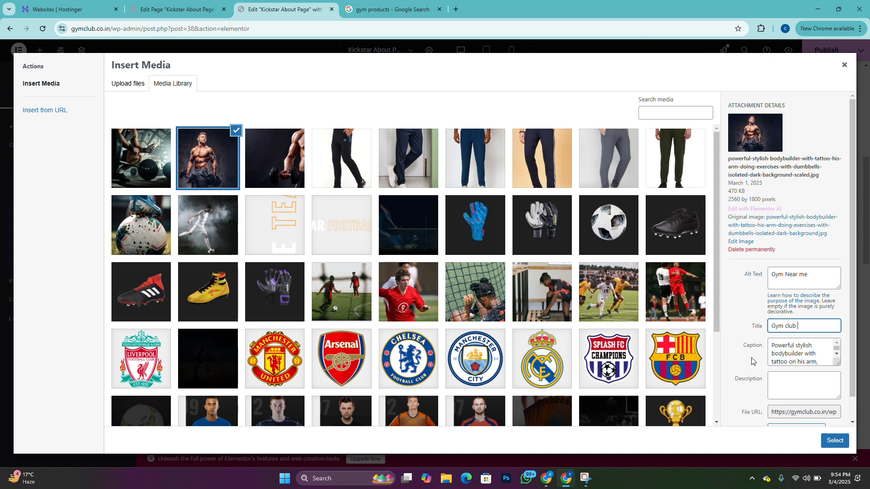
{"action": "type", "text": "m club -"}
{"action": "type", "text": "Gym Near me"}
Step: Set the bodybuilder image's caption and description to "Gym Near me" and confirm it as the image beside the About Gym Club text
{"action": "left_click", "coordinate": [810, 352]}
{"action": "key", "text": "ctrl+a"}
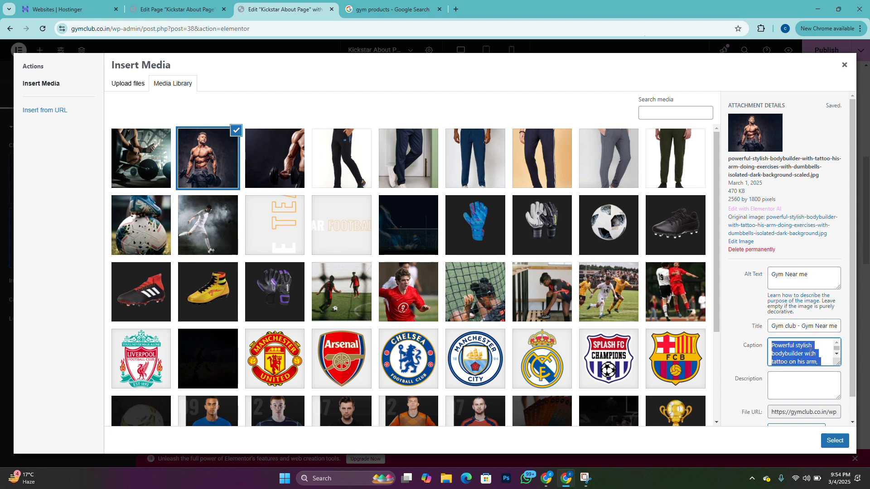
{"action": "key", "text": "BackSpace"}
{"action": "type", "text": "Gym Near me"}
{"action": "left_click", "coordinate": [799, 396]}
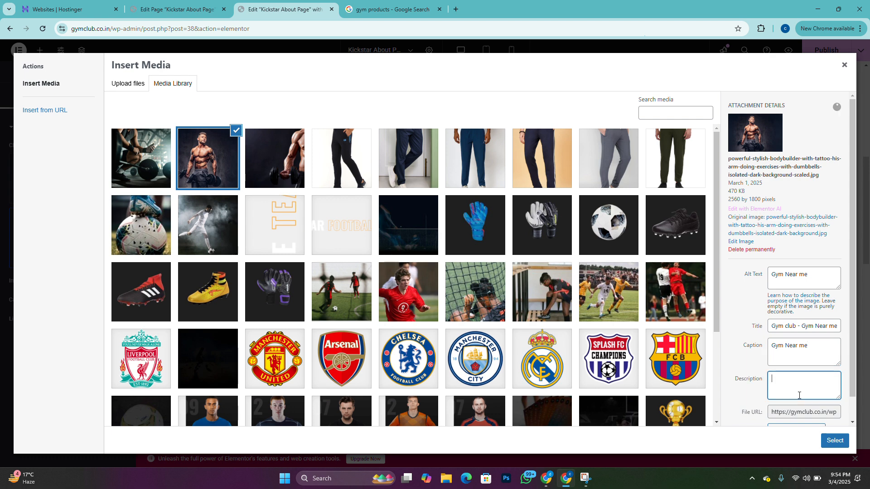
{"action": "type", "text": "Gym Near me"}
{"action": "left_click", "coordinate": [736, 315]}
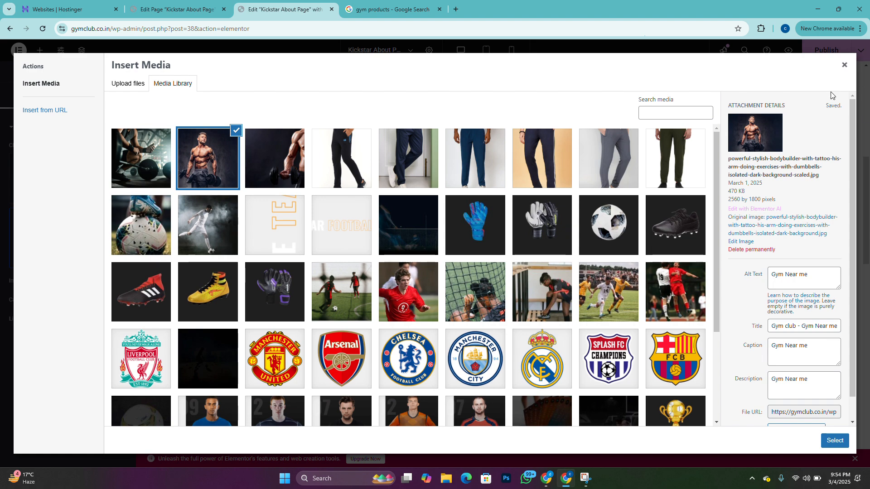
{"action": "left_click", "coordinate": [835, 440]}
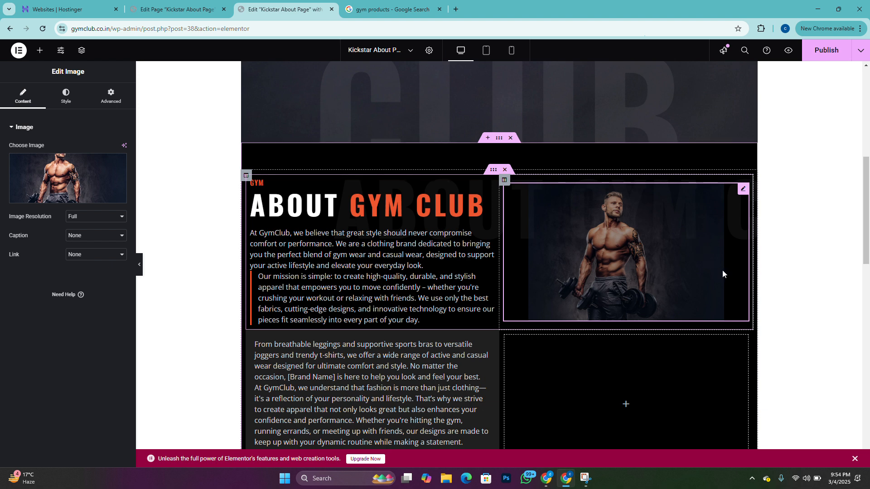
Step: Open the second trophy image in the media library and set its title and alt text to "Gym Near me"
{"action": "scroll", "coordinate": [722, 305], "scroll_direction": "down", "scroll_amount": 6}
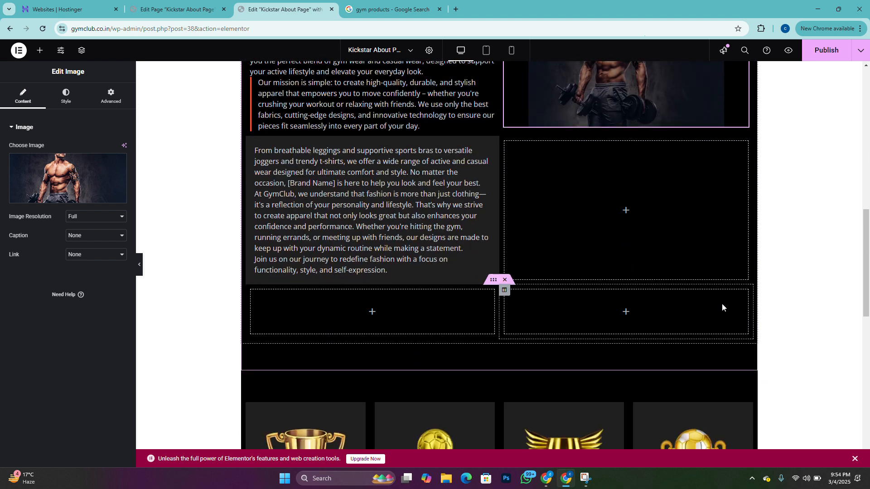
{"action": "scroll", "coordinate": [721, 303], "scroll_direction": "down", "scroll_amount": 3}
{"action": "left_click", "coordinate": [433, 265]}
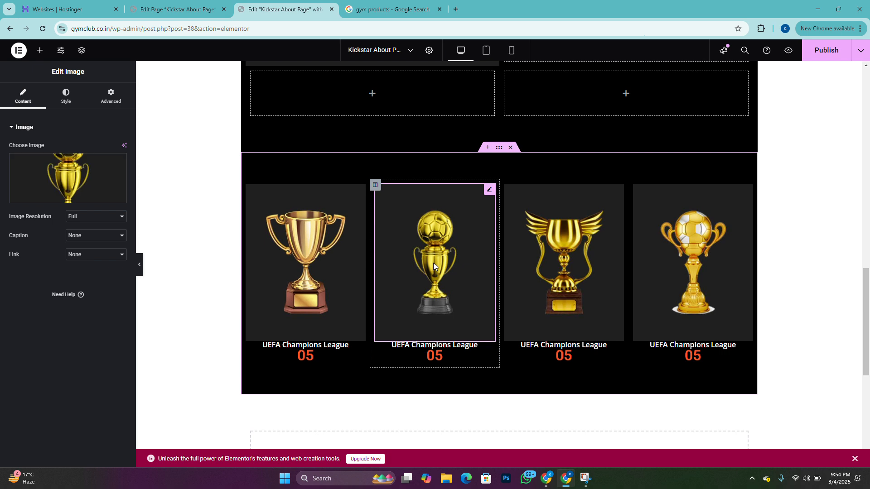
{"action": "left_click", "coordinate": [66, 197]}
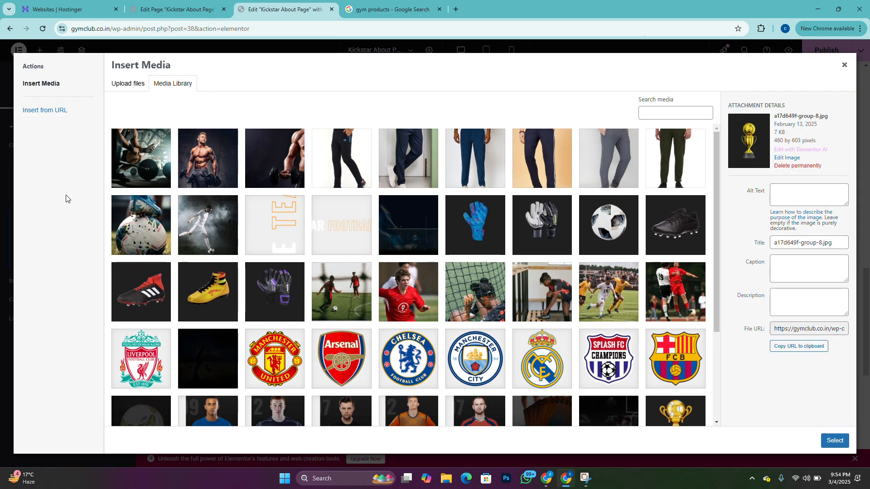
{"action": "left_click", "coordinate": [802, 243]}
{"action": "key", "text": "ctrl+a"}
{"action": "key", "text": "BackSpace"}
{"action": "type", "text": "Gym Near me"}
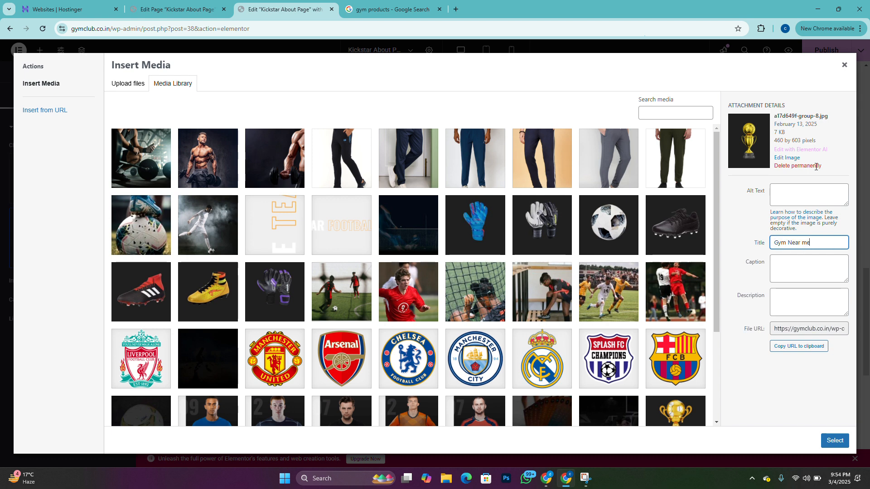
{"action": "left_click", "coordinate": [808, 195]}
{"action": "type", "text": "Gym Near me"}
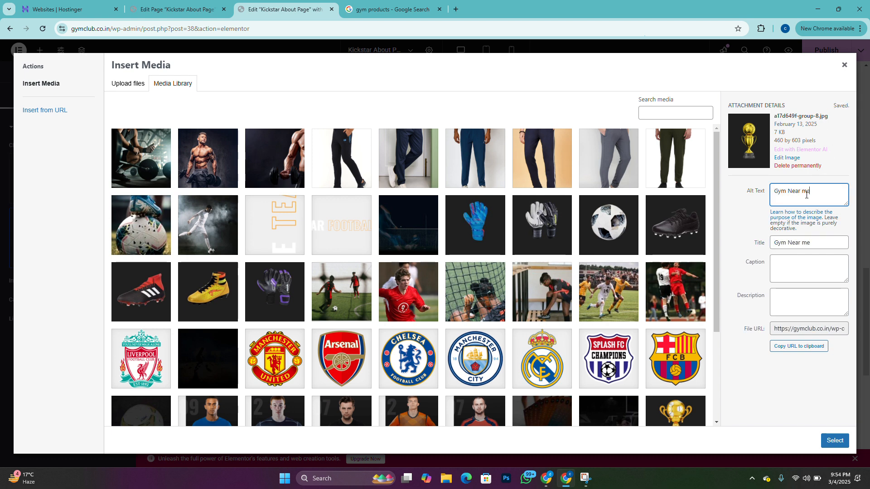
Step: Set the second trophy image's caption and description to "Gym Near me" and confirm the image selection
{"action": "left_click", "coordinate": [805, 272]}
{"action": "type", "text": "Gym Near me"}
{"action": "left_click", "coordinate": [802, 304]}
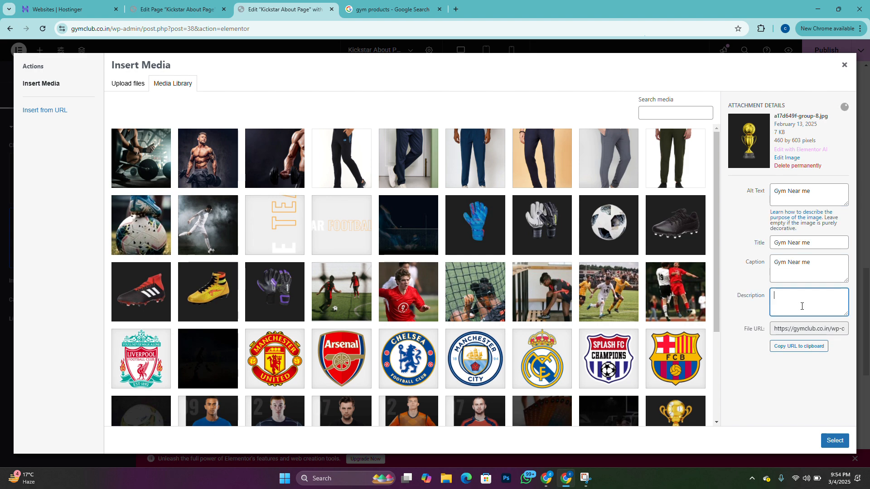
{"action": "type", "text": "Gym Near me"}
{"action": "left_click", "coordinate": [799, 384]}
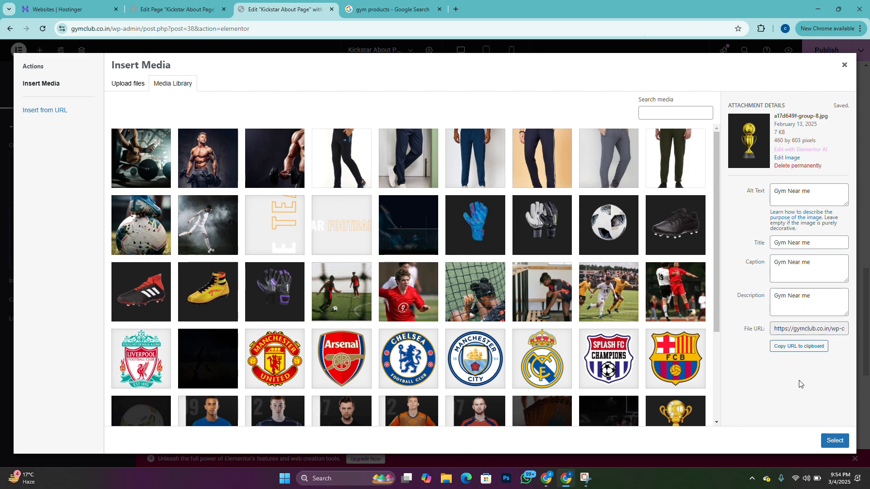
{"action": "left_click", "coordinate": [837, 442]}
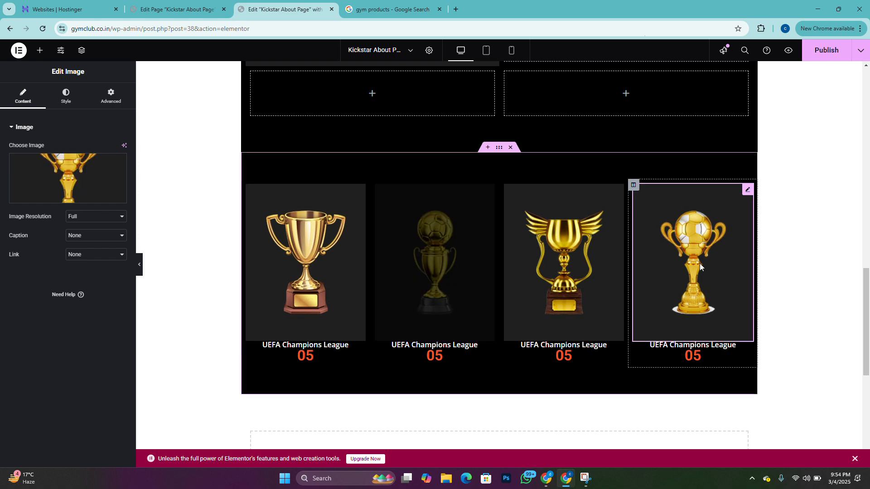
Step: Open the fourth trophy image in the media library and set its alt text and title to "Gym Near me"
{"action": "left_click", "coordinate": [59, 197]}
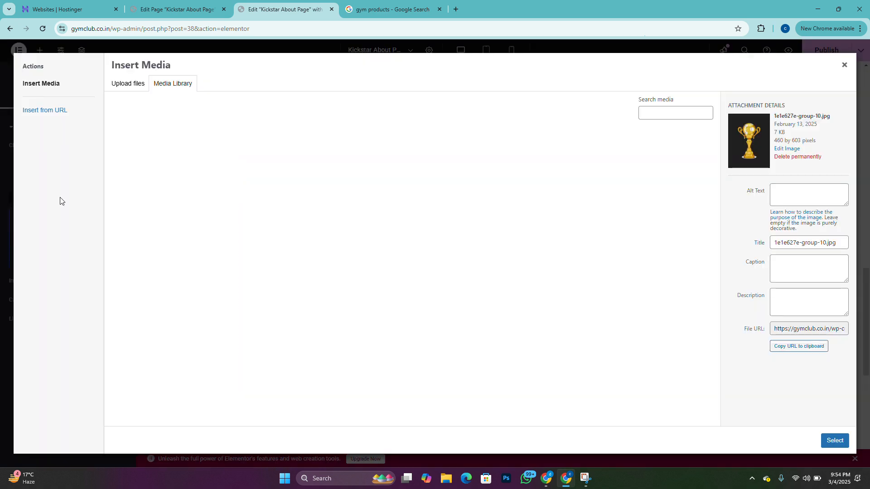
{"action": "left_click", "coordinate": [795, 187]}
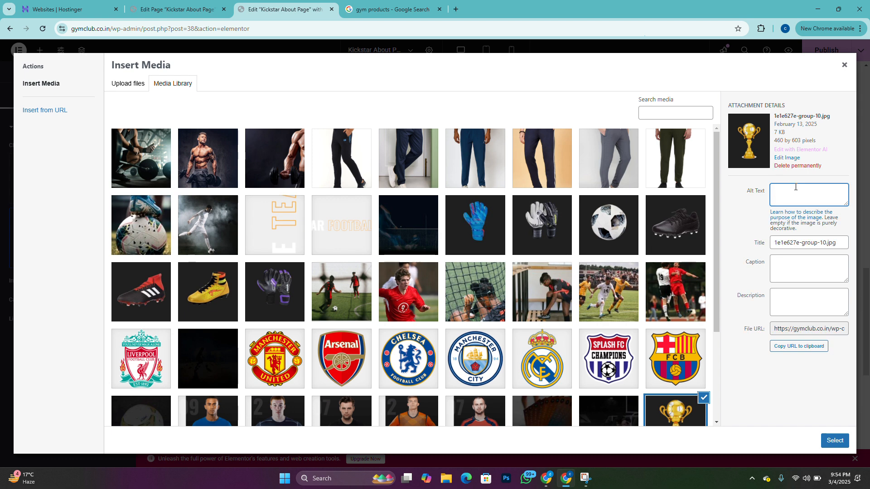
{"action": "type", "text": "Gym Near me"}
{"action": "left_click", "coordinate": [813, 245]}
{"action": "key", "text": "ctrl+a"}
{"action": "key", "text": "BackSpace"}
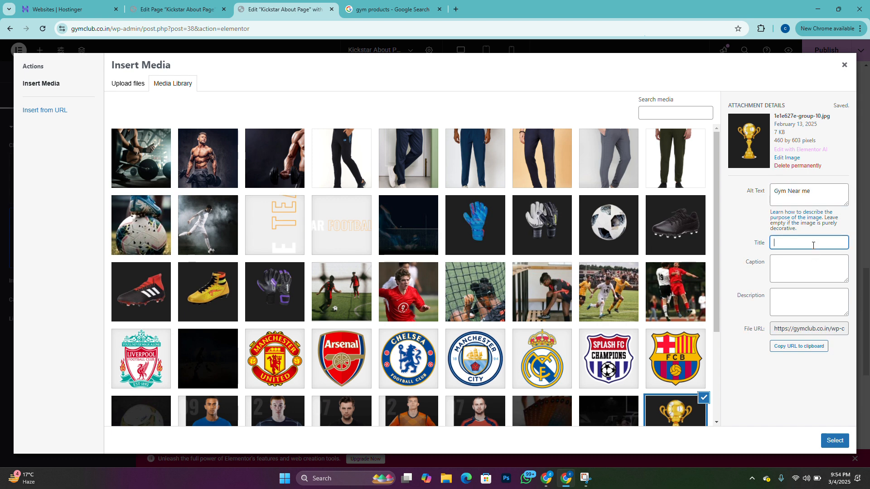
{"action": "type", "text": "Gym Near me"}
Step: Set the fourth trophy image's caption and description to "Gym Near me" and confirm the image selection
{"action": "left_click", "coordinate": [810, 278]}
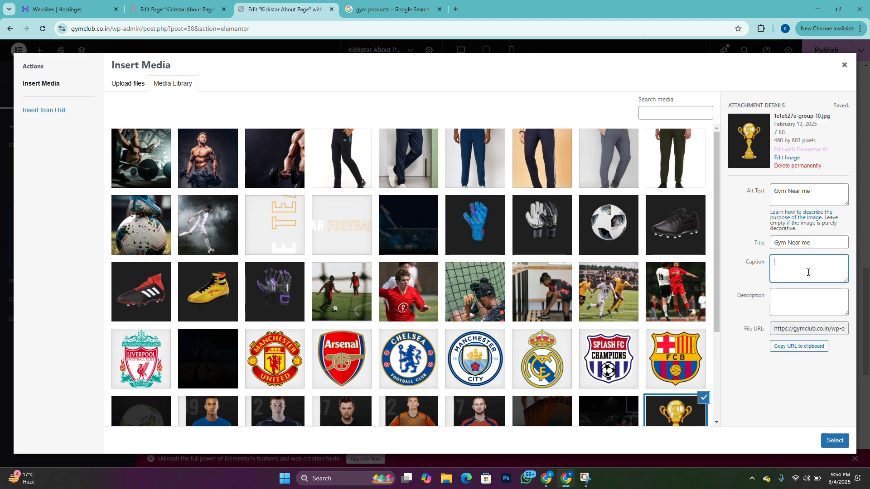
{"action": "type", "text": "Gym Near me"}
{"action": "left_click", "coordinate": [806, 301]}
{"action": "type", "text": "Gym Near me"}
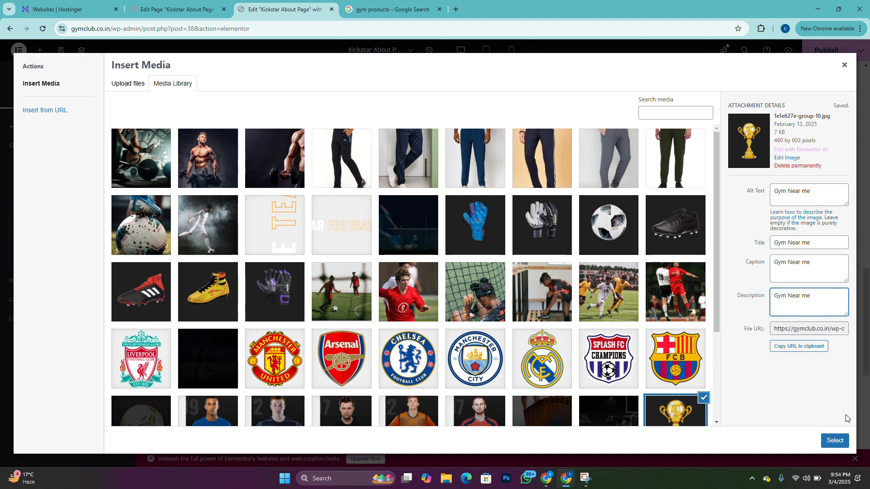
{"action": "left_click", "coordinate": [835, 442]}
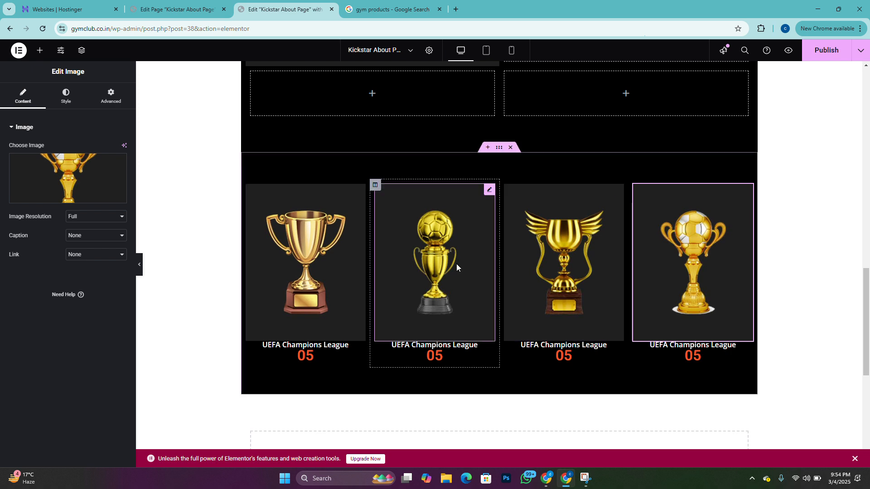
Step: Insert "Gym Near me" at the start of the first paragraph under the About Gym Club heading and publish the page
{"action": "scroll", "coordinate": [727, 284], "scroll_direction": "up", "scroll_amount": 10}
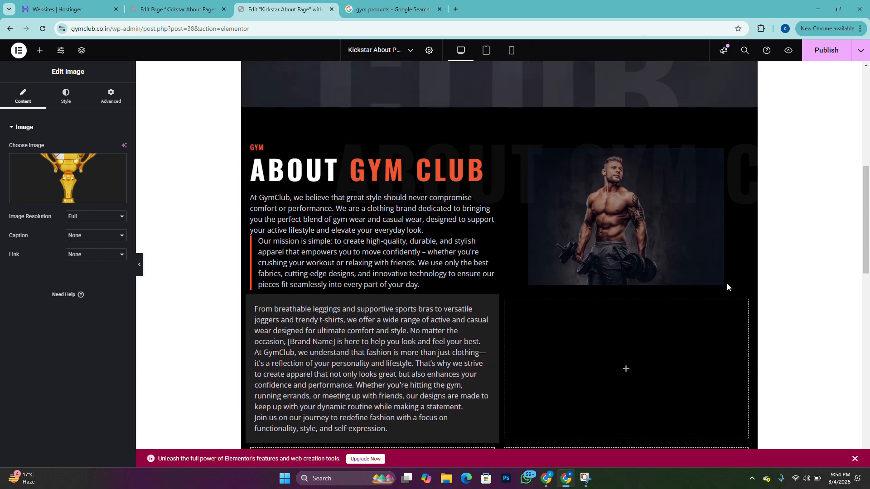
{"action": "scroll", "coordinate": [727, 287], "scroll_direction": "up", "scroll_amount": 5}
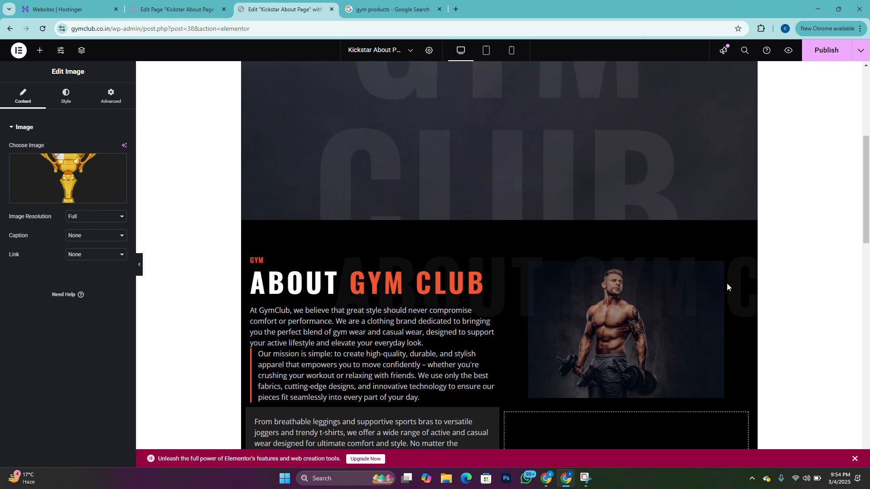
{"action": "scroll", "coordinate": [727, 287], "scroll_direction": "down", "scroll_amount": 8}
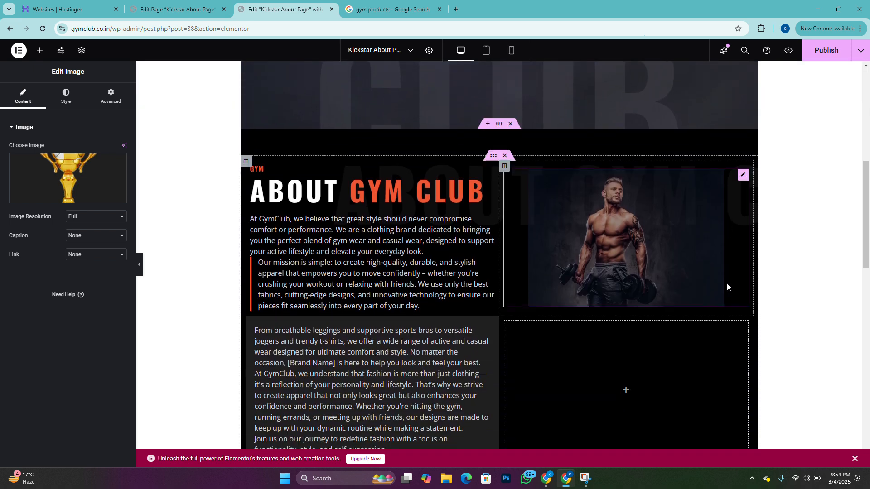
{"action": "left_click", "coordinate": [260, 219]}
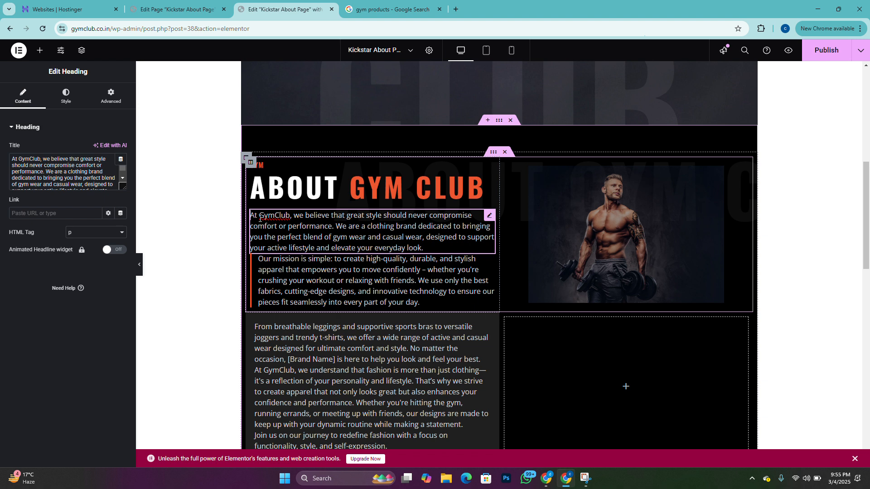
{"action": "type", "text": "Gym Near me"}
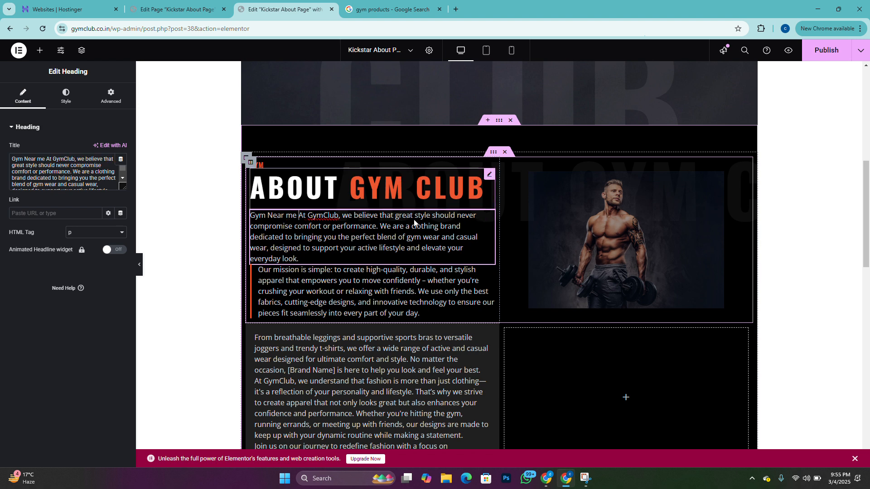
{"action": "left_click", "coordinate": [820, 56]}
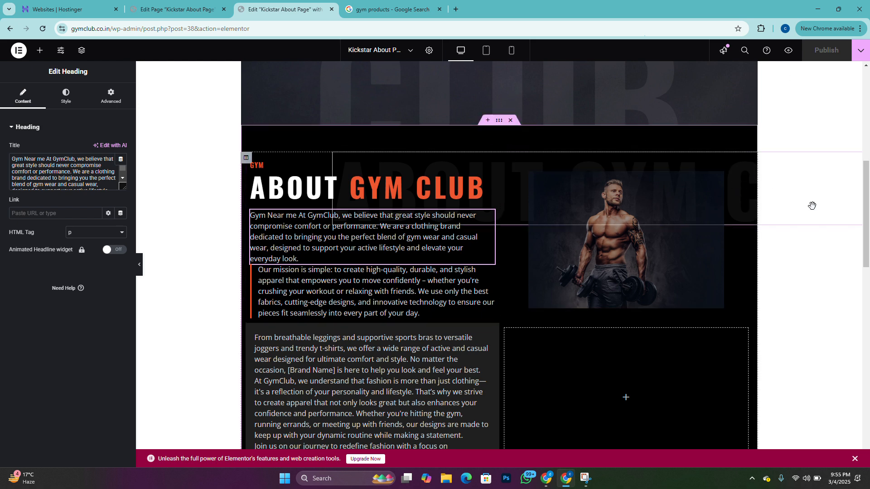
{"action": "scroll", "coordinate": [838, 220], "scroll_direction": "down", "scroll_amount": 3}
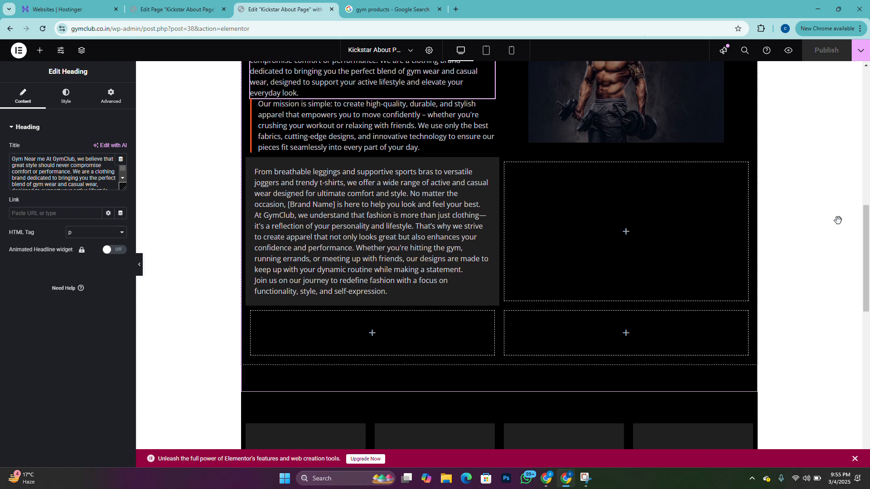
{"action": "scroll", "coordinate": [838, 221], "scroll_direction": "up", "scroll_amount": 1}
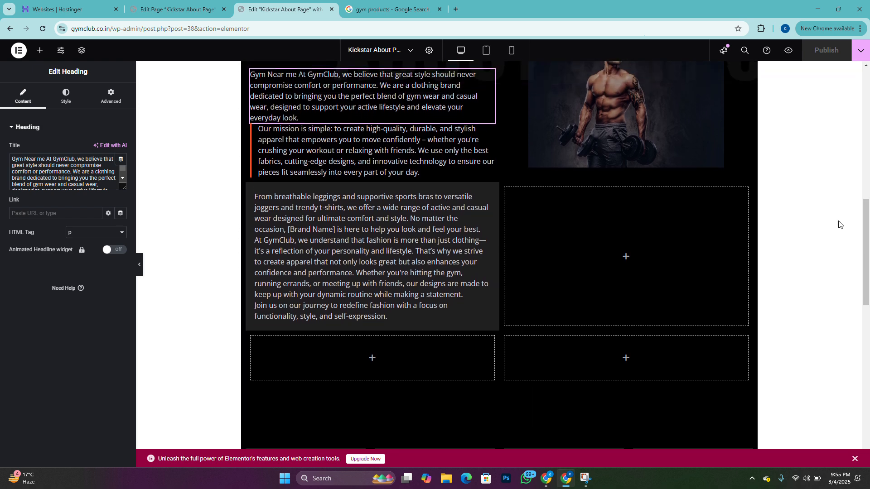
{"action": "scroll", "coordinate": [838, 224], "scroll_direction": "down", "scroll_amount": 3}
{"action": "scroll", "coordinate": [838, 224], "scroll_direction": "up", "scroll_amount": 3}
{"action": "scroll", "coordinate": [838, 224], "scroll_direction": "up", "scroll_amount": 1}
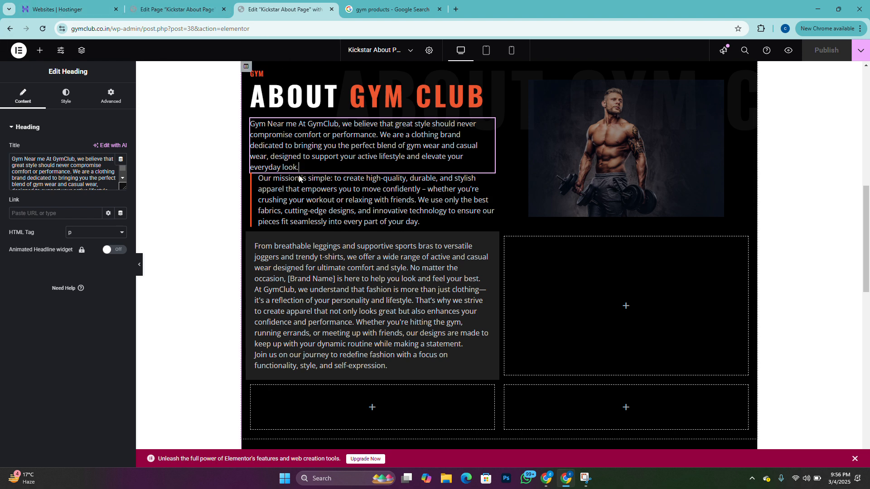
{"action": "left_click", "coordinate": [308, 165]}
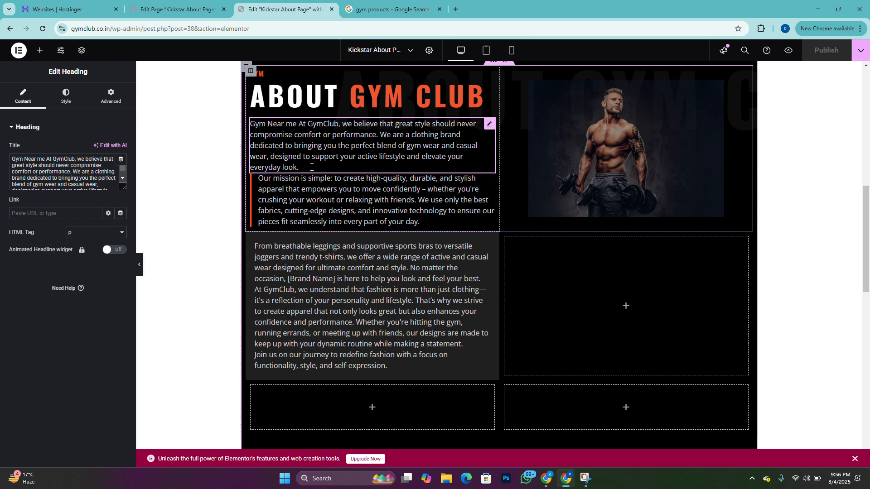
Step: Load the site's home page at gymclub.co.in in the browser tab holding the gym products image search
{"action": "left_click", "coordinate": [376, 4]}
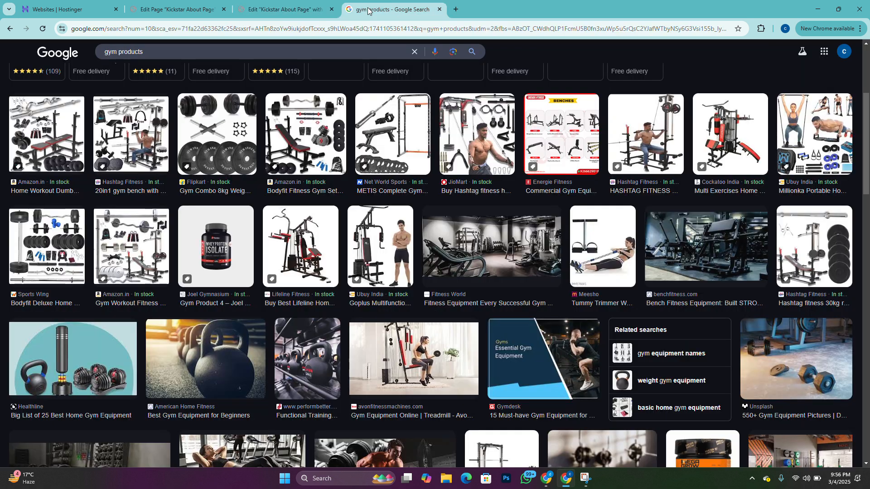
{"action": "left_click", "coordinate": [354, 28]}
{"action": "type", "text": "gymclub.co.in/wp-admin/edit.php?post_type=page"}
{"action": "key", "text": "Right"}
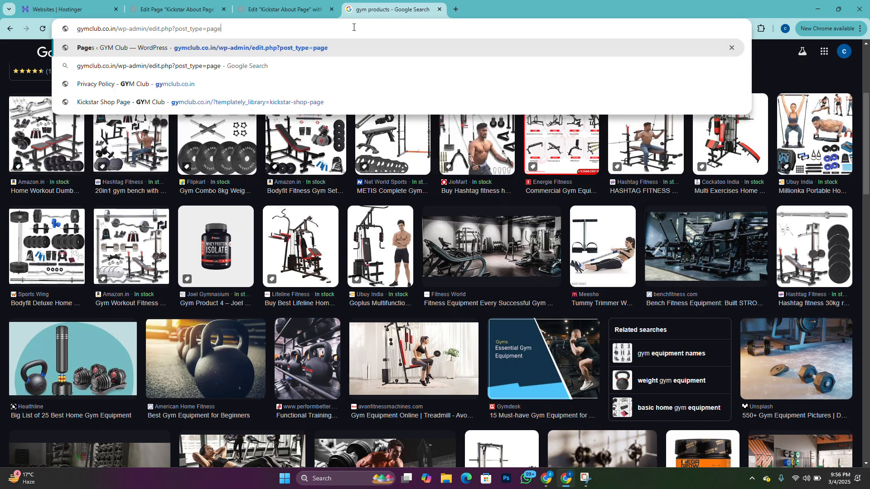
{"action": "key", "text": "ctrl+shift+Left"}
{"action": "key", "text": "ctrl+shift+Left"}
{"action": "key", "text": "ctrl+shift+Left"}
{"action": "key", "text": "ctrl+shift+Left"}
{"action": "key", "text": "ctrl+shift+Left"}
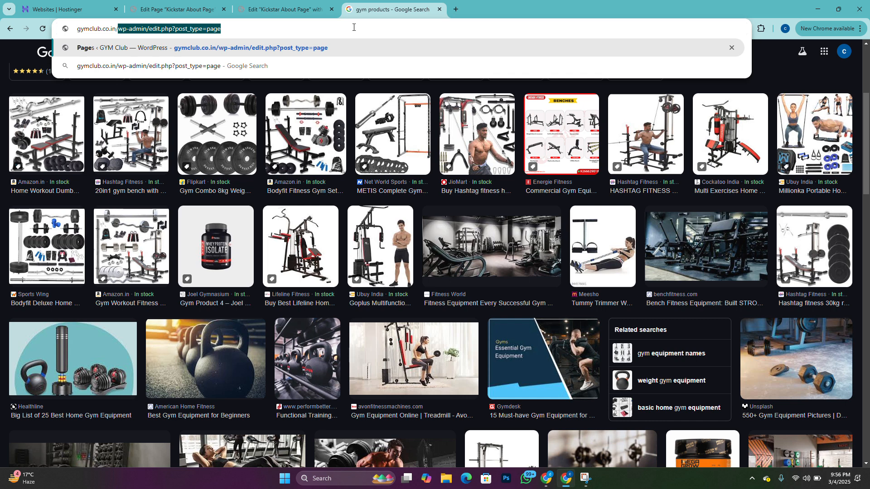
{"action": "key", "text": "ctrl+shift+Left"}
{"action": "key", "text": "BackSpace"}
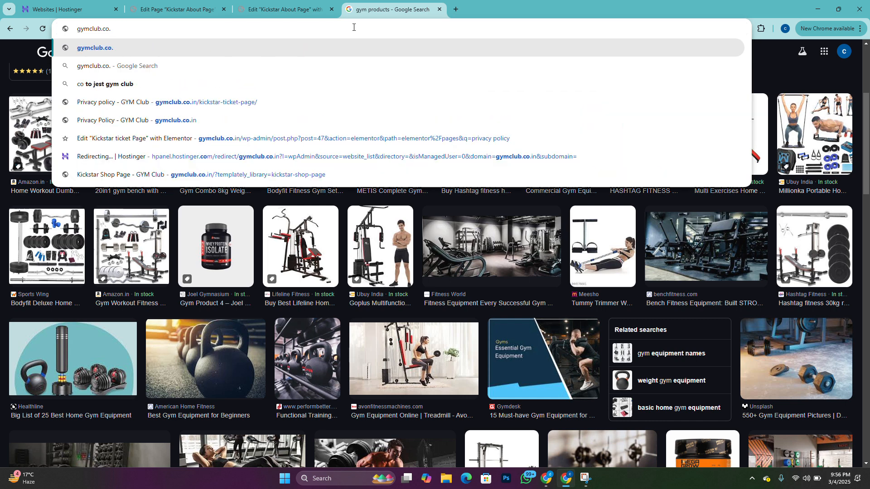
{"action": "type", "text": "in"}
{"action": "key", "text": "Return"}
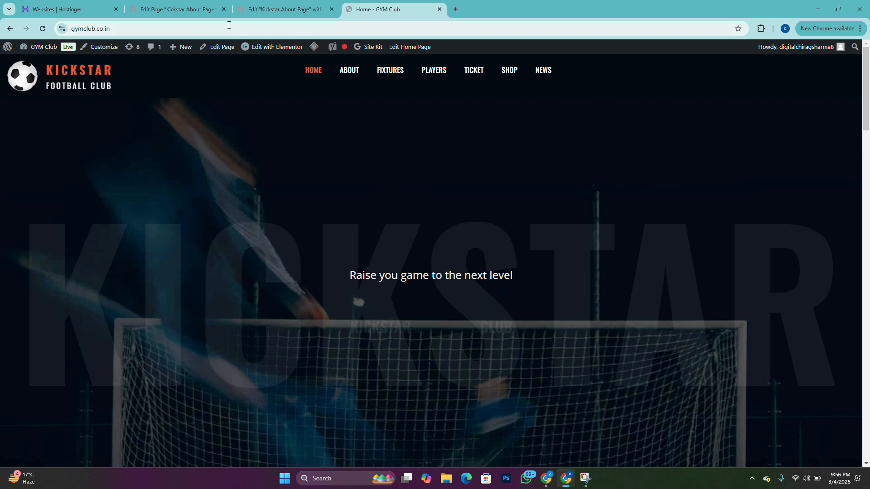
{"action": "left_click", "coordinate": [283, 2]}
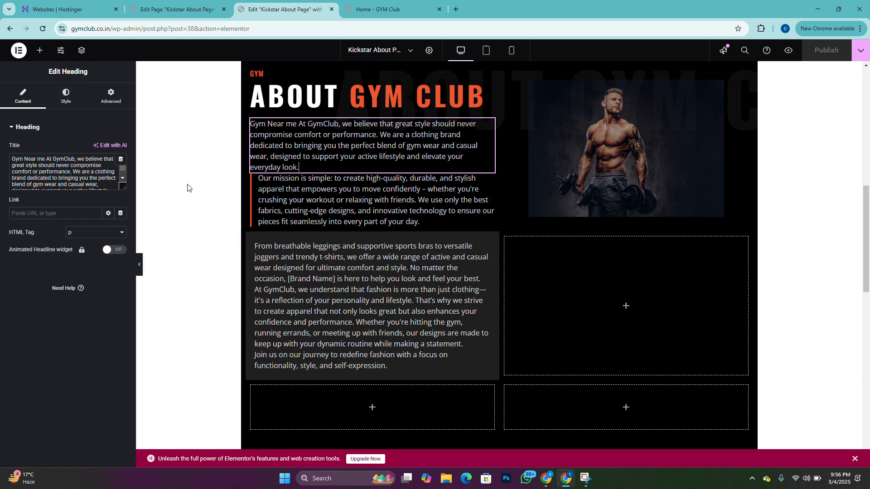
{"action": "left_click", "coordinate": [46, 214]}
{"action": "type", "text": "https://gymclub.co.in/"}
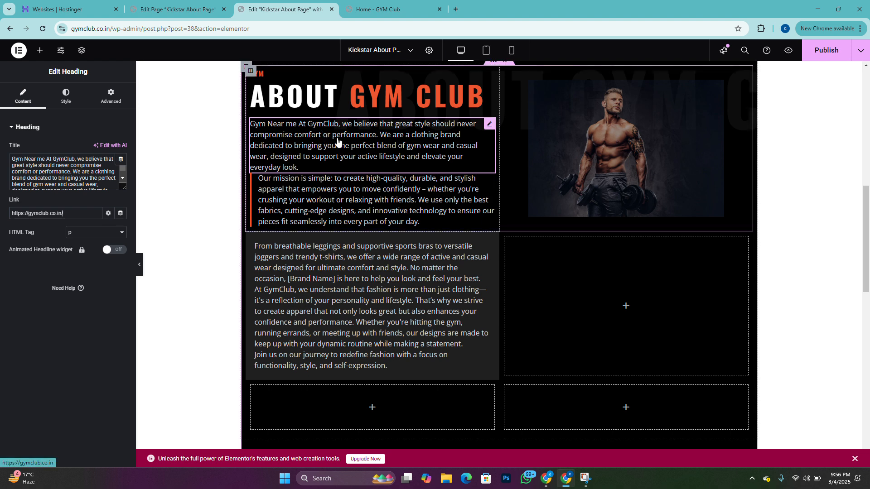
{"action": "triple_click", "coordinate": [68, 217]}
{"action": "key", "text": "ctrl+c"}
{"action": "key", "text": "BackSpace"}
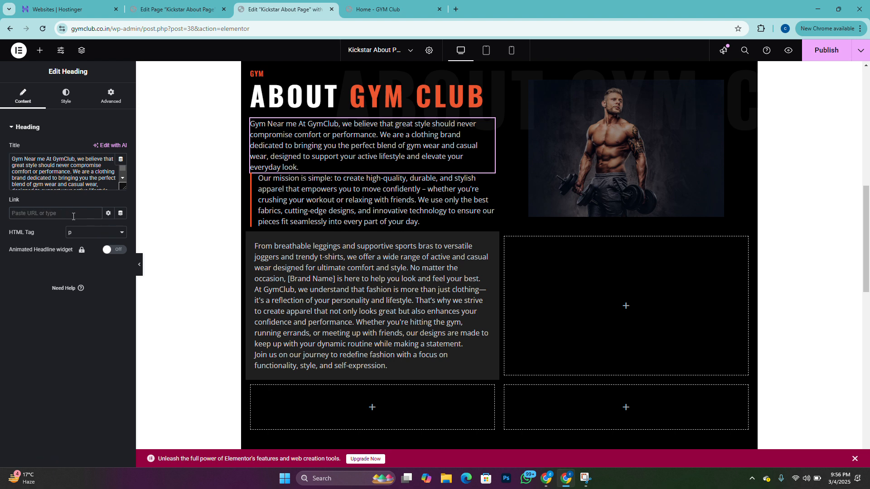
{"action": "left_click", "coordinate": [395, 274]}
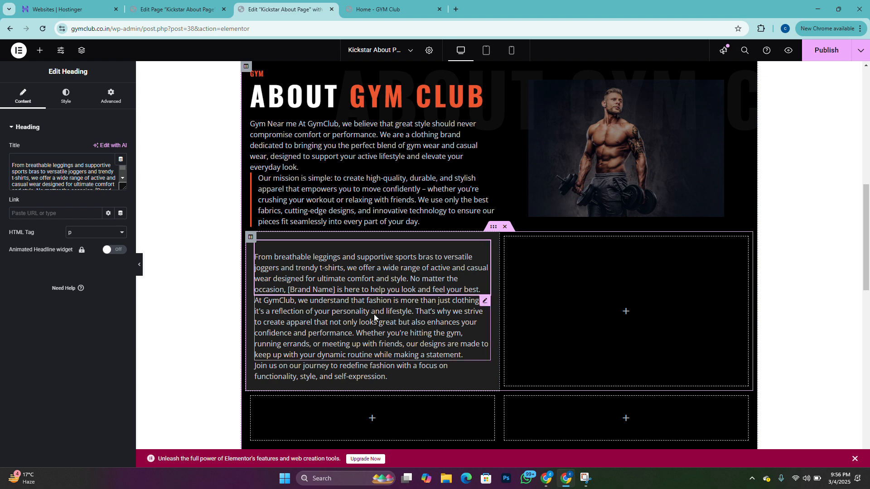
{"action": "left_click", "coordinate": [373, 314]}
{"action": "left_click", "coordinate": [397, 185]}
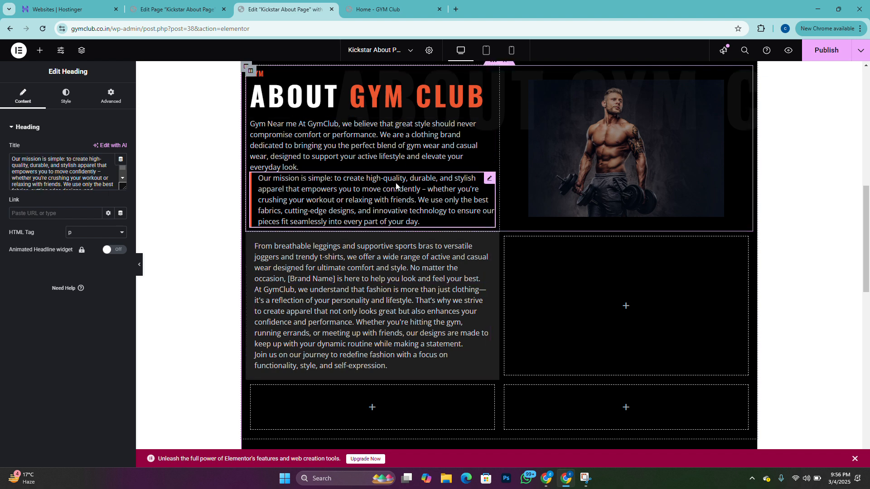
{"action": "scroll", "coordinate": [396, 183], "scroll_direction": "down", "scroll_amount": 7}
{"action": "scroll", "coordinate": [396, 183], "scroll_direction": "down", "scroll_amount": 3}
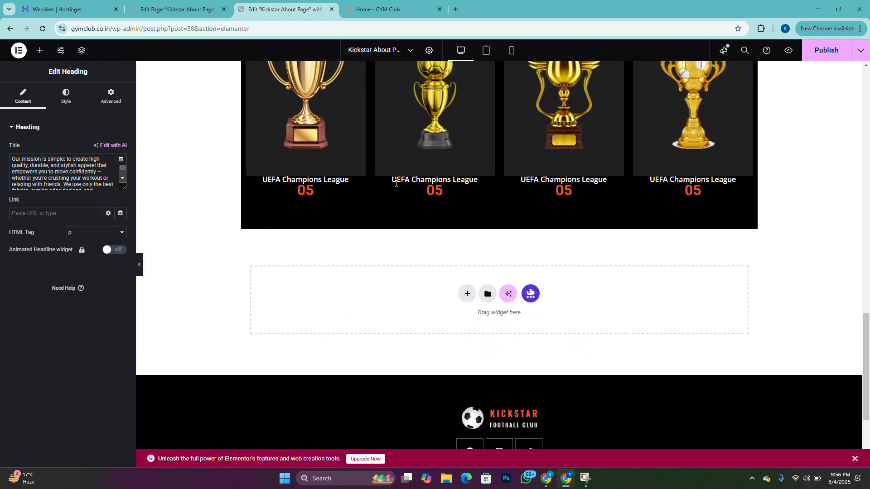
{"action": "scroll", "coordinate": [398, 186], "scroll_direction": "up", "scroll_amount": 10}
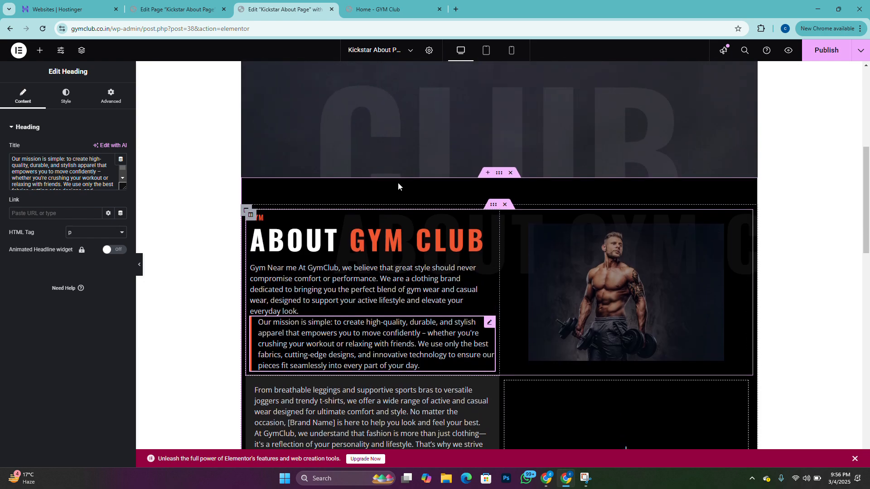
{"action": "left_click", "coordinate": [607, 276]}
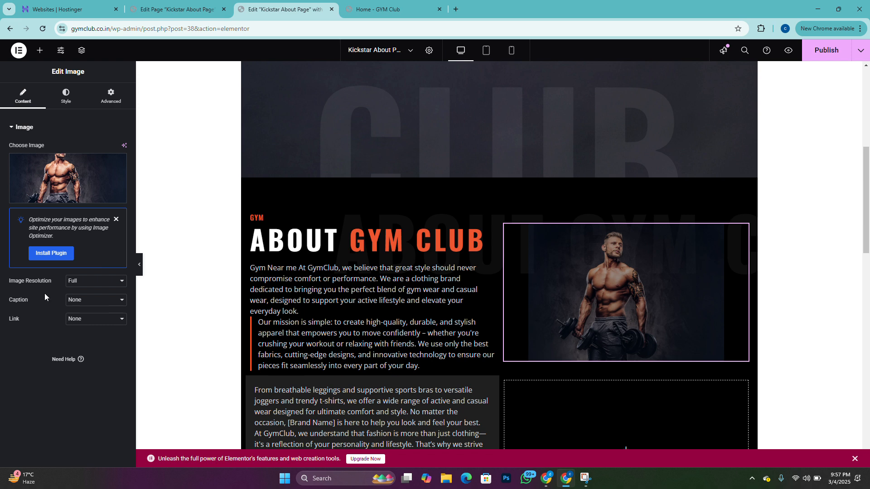
{"action": "left_click", "coordinate": [87, 320]}
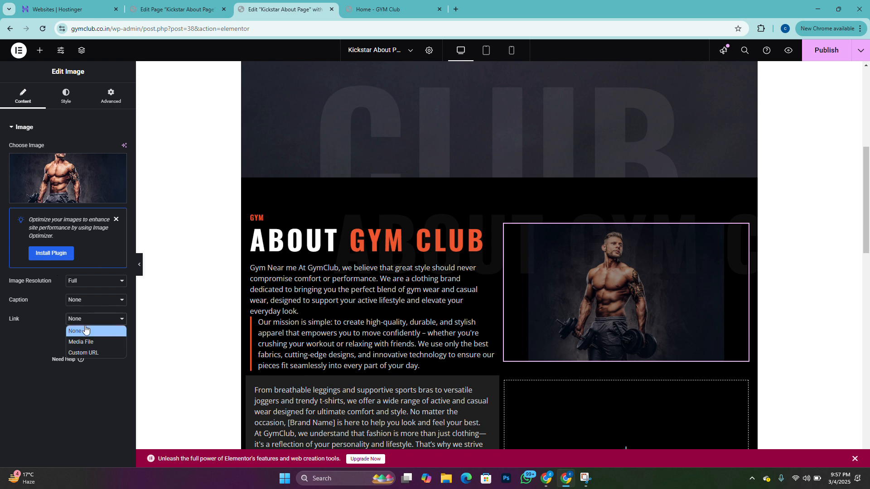
{"action": "left_click", "coordinate": [104, 353]}
{"action": "left_click", "coordinate": [72, 338]}
{"action": "key", "text": "ctrl+v"}
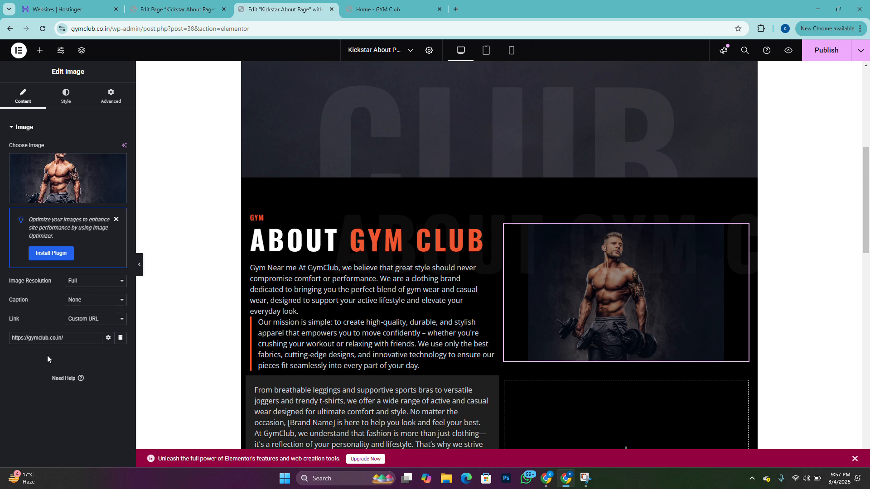
Step: Examine the content and style settings of the About Gym Club dual color heading for a place to add a link
{"action": "left_click", "coordinate": [371, 232]}
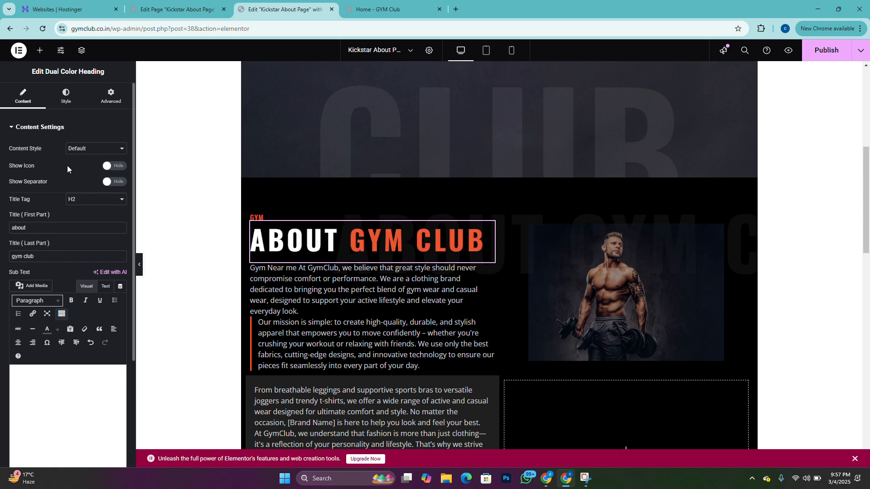
{"action": "scroll", "coordinate": [65, 241], "scroll_direction": "down", "scroll_amount": 3}
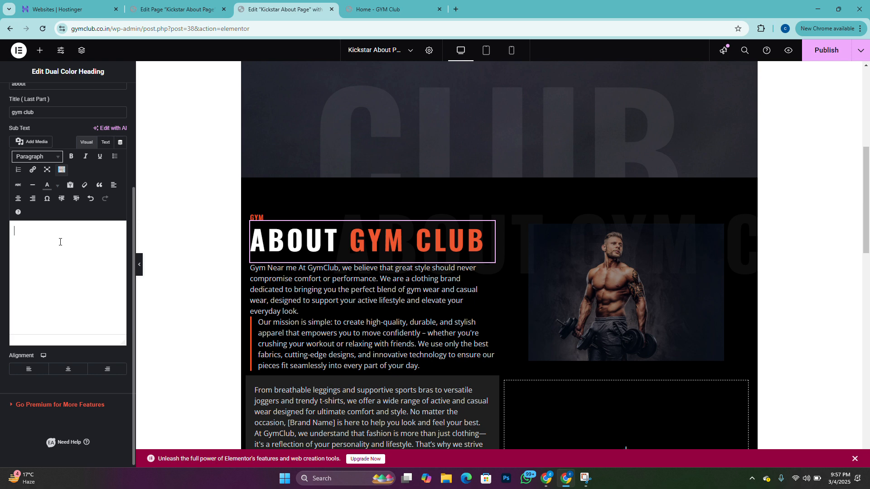
{"action": "scroll", "coordinate": [75, 89], "scroll_direction": "up", "scroll_amount": 3}
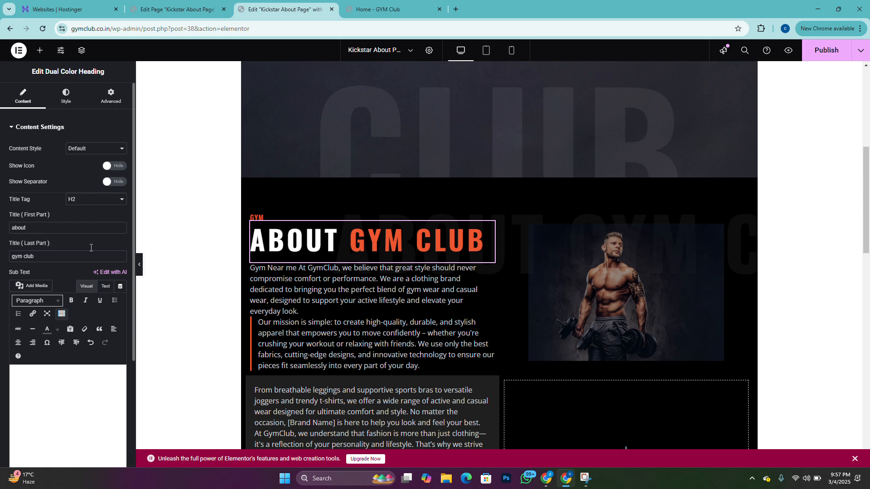
{"action": "left_click", "coordinate": [71, 100]}
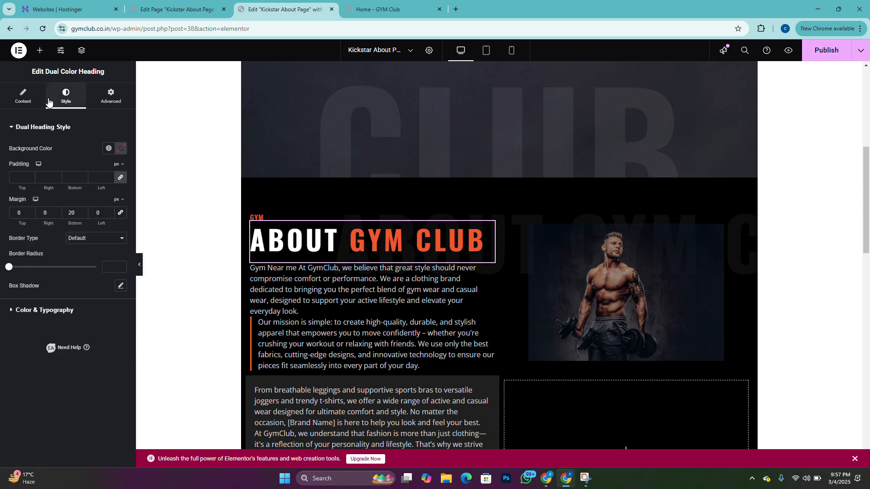
{"action": "left_click", "coordinate": [34, 97]}
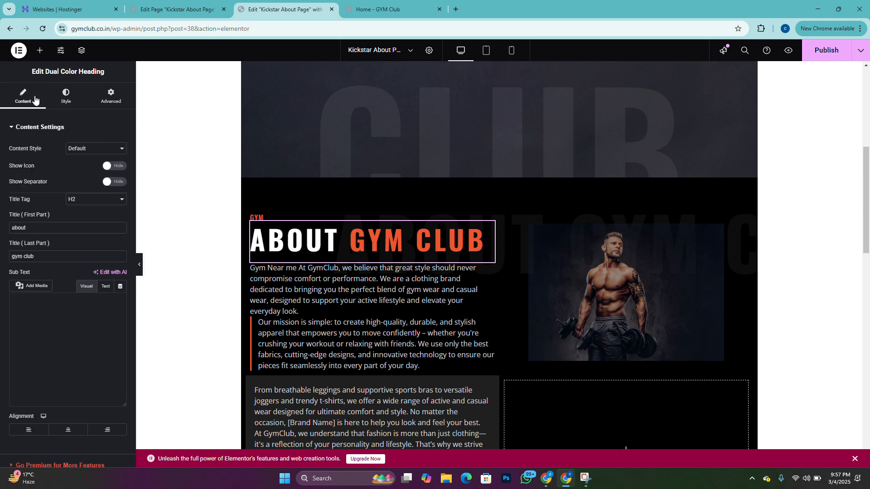
{"action": "left_click", "coordinate": [87, 151]}
{"action": "left_click", "coordinate": [93, 126]}
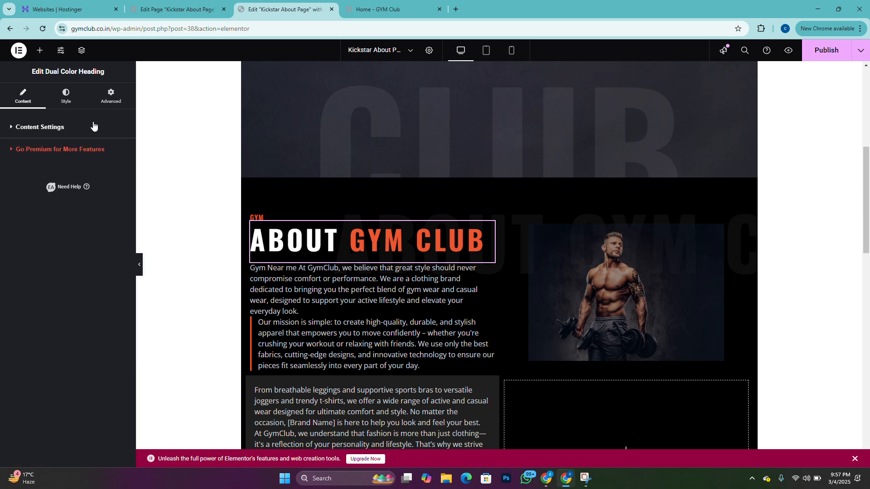
{"action": "left_click", "coordinate": [54, 127]}
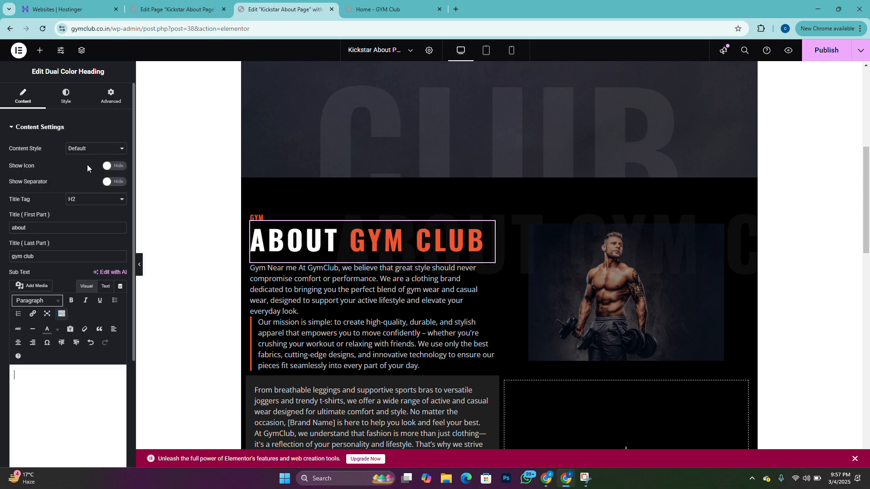
{"action": "scroll", "coordinate": [85, 214], "scroll_direction": "down", "scroll_amount": 1}
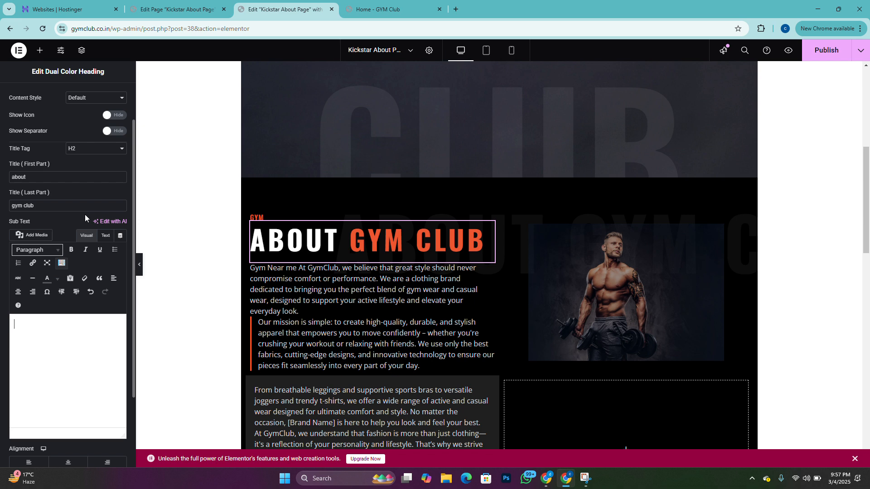
{"action": "scroll", "coordinate": [85, 214], "scroll_direction": "down", "scroll_amount": 1}
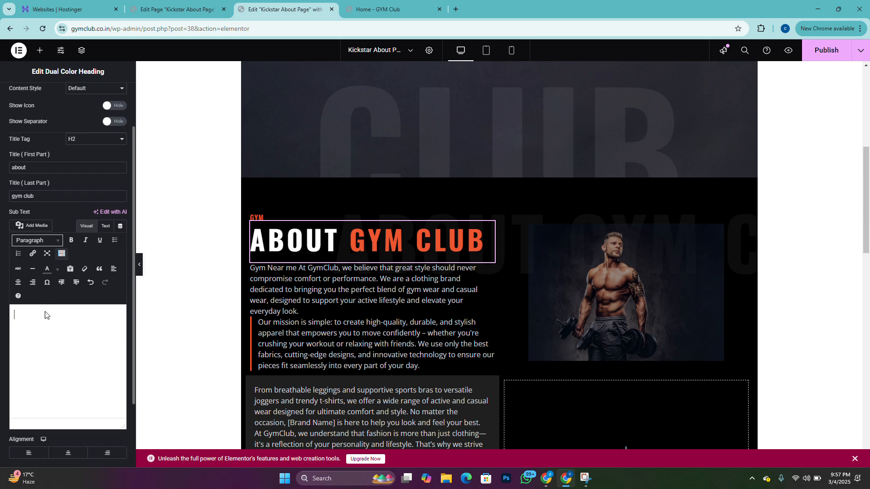
{"action": "type", "text": "."}
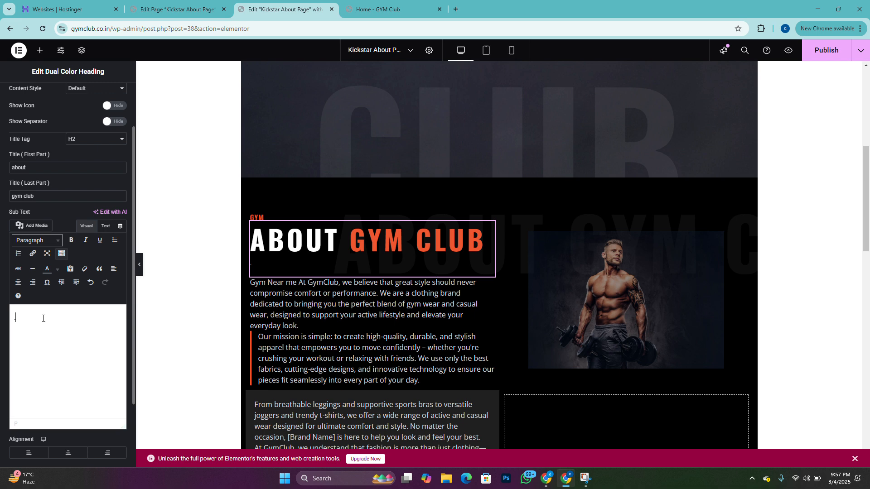
{"action": "type", "text": "gym"}
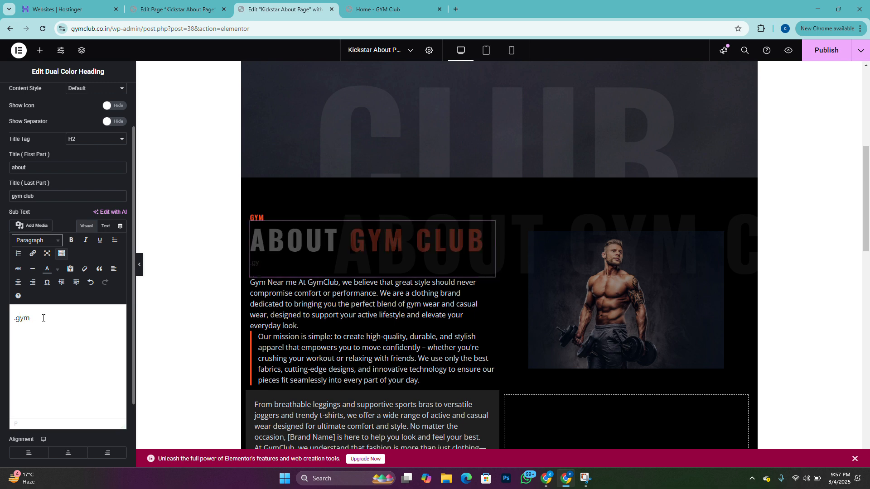
{"action": "type", "text": " club"}
{"action": "left_click_drag", "start_coordinate": [49, 319], "coordinate": [17, 321]}
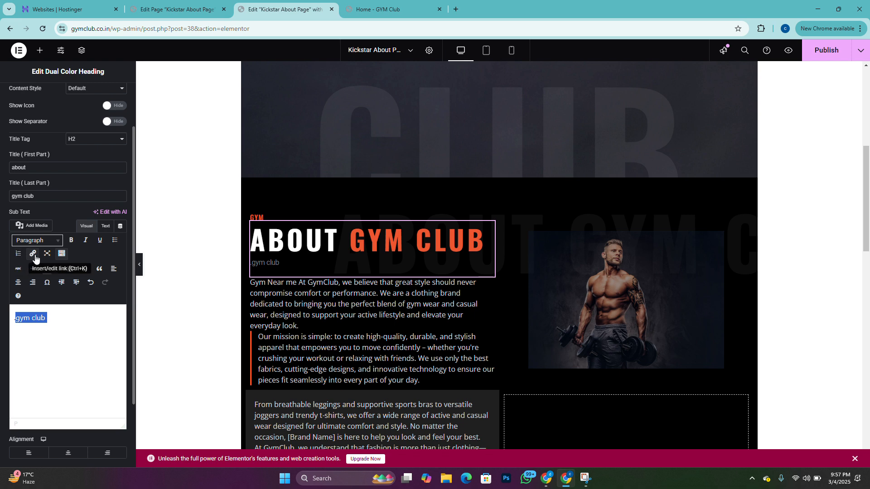
{"action": "left_click", "coordinate": [34, 256]}
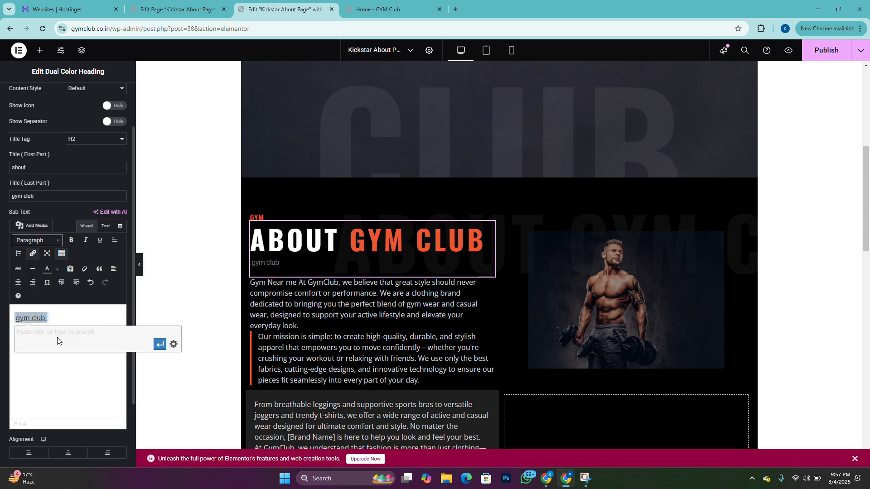
{"action": "type", "text": "https://gymclub.co.in/"}
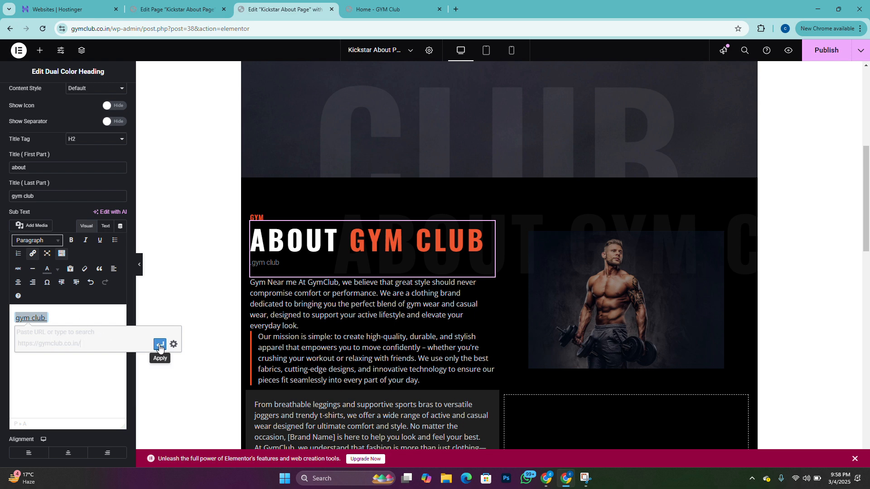
{"action": "left_click", "coordinate": [159, 344]}
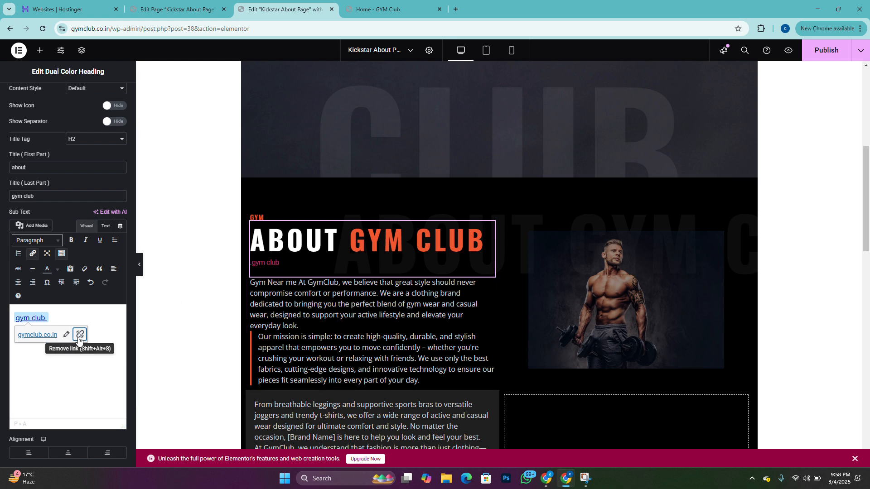
{"action": "key", "text": "ctrl+a"}
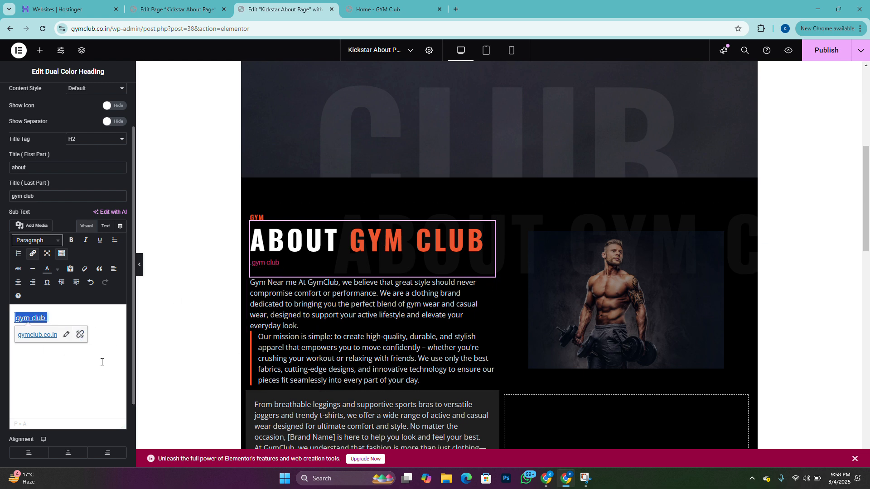
{"action": "key", "text": "BackSpace"}
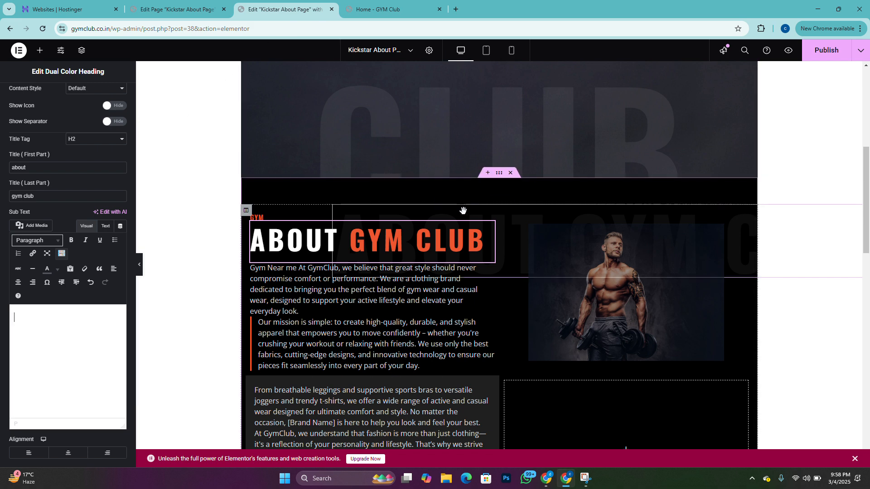
{"action": "scroll", "coordinate": [518, 257], "scroll_direction": "down", "scroll_amount": 4}
{"action": "scroll", "coordinate": [518, 257], "scroll_direction": "up", "scroll_amount": 4}
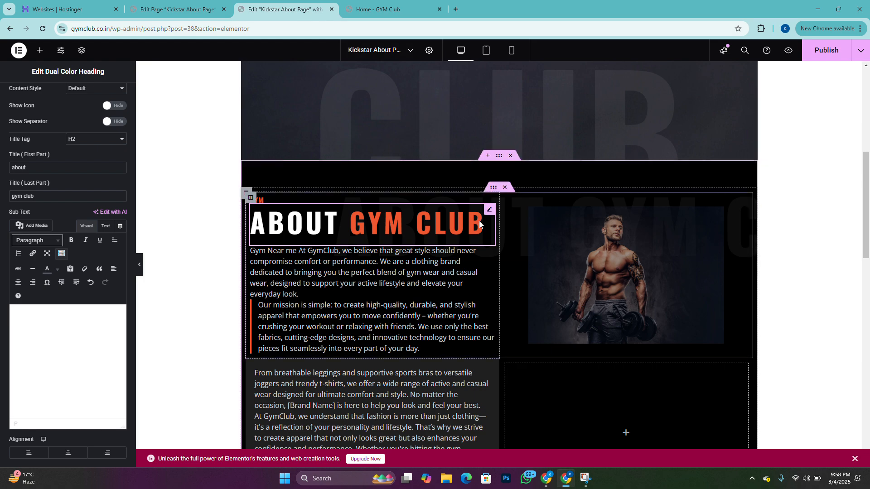
{"action": "scroll", "coordinate": [479, 223], "scroll_direction": "down", "scroll_amount": 12}
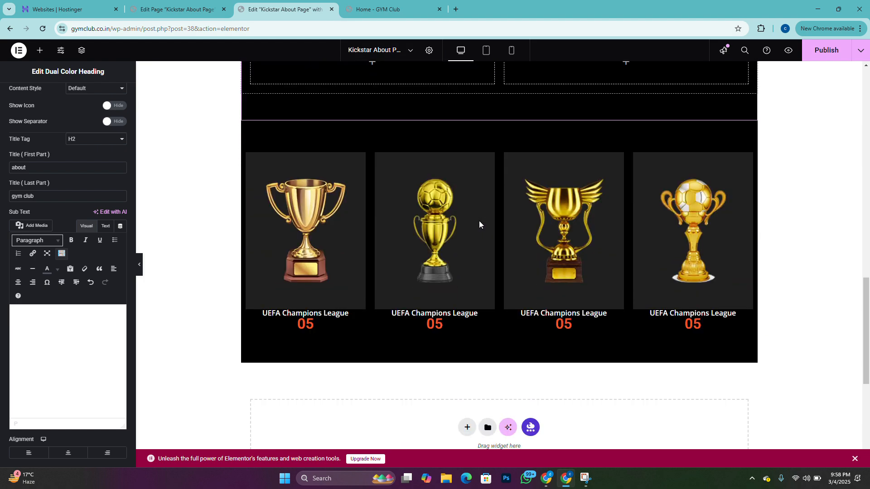
{"action": "left_click", "coordinate": [480, 223]}
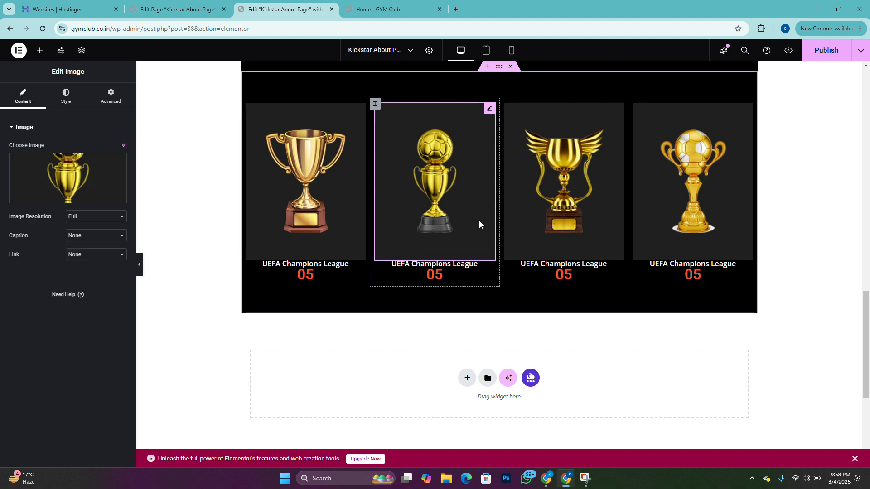
{"action": "left_click", "coordinate": [73, 319]}
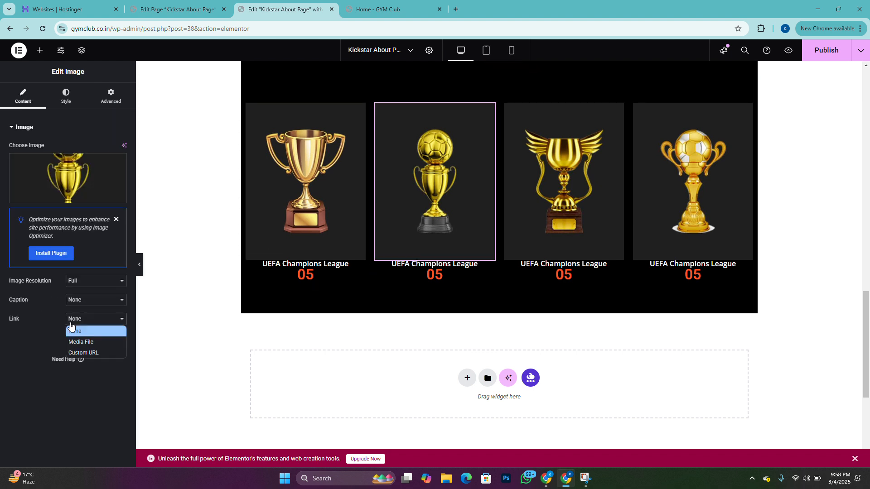
{"action": "left_click", "coordinate": [115, 353]}
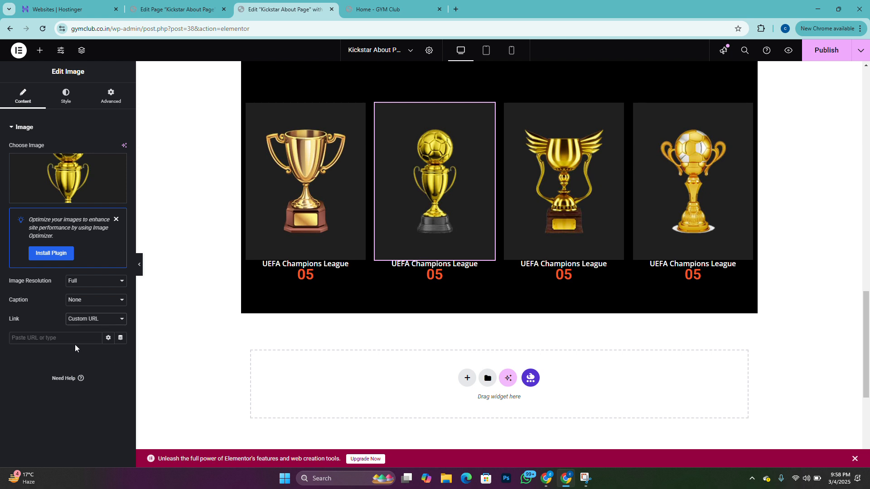
{"action": "type", "text": "https"}
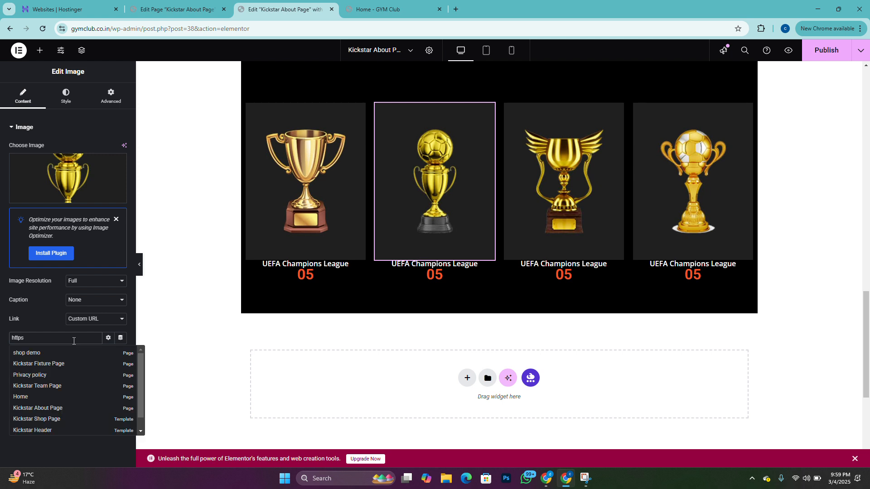
{"action": "type", "text": "://in"}
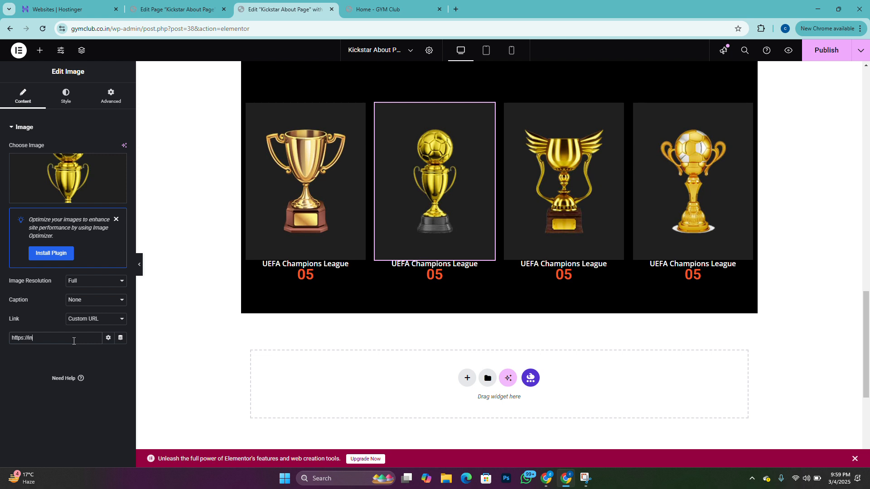
{"action": "type", "text": "stagram.com/gymclub/"}
Step: Copy the second trophy image's Instagram URL into the link of the "Join us on our journey" heading and publish the page
{"action": "scroll", "coordinate": [438, 225], "scroll_direction": "up", "scroll_amount": 3}
{"action": "scroll", "coordinate": [438, 229], "scroll_direction": "up", "scroll_amount": 1}
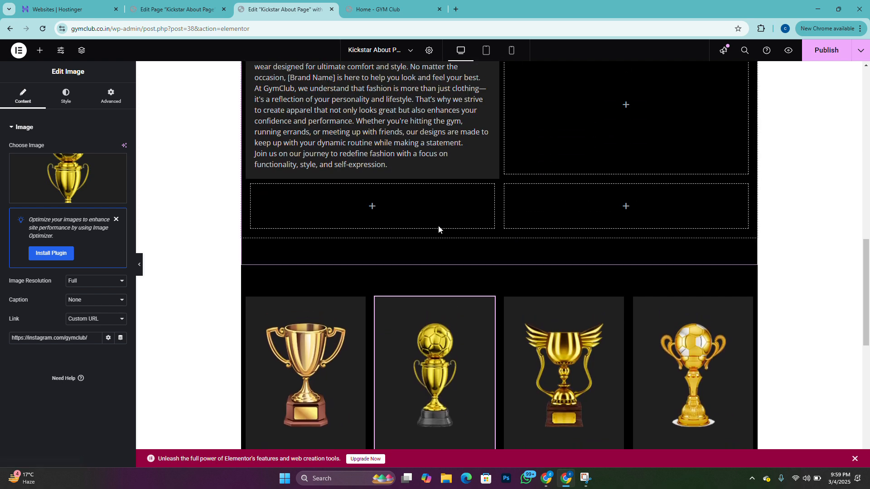
{"action": "left_click", "coordinate": [444, 184]}
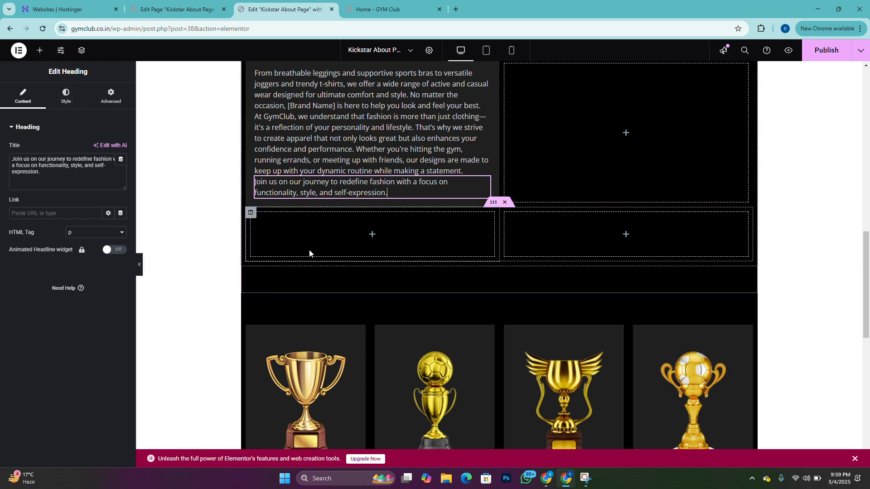
{"action": "scroll", "coordinate": [309, 249], "scroll_direction": "down", "scroll_amount": 5}
{"action": "left_click", "coordinate": [477, 167]}
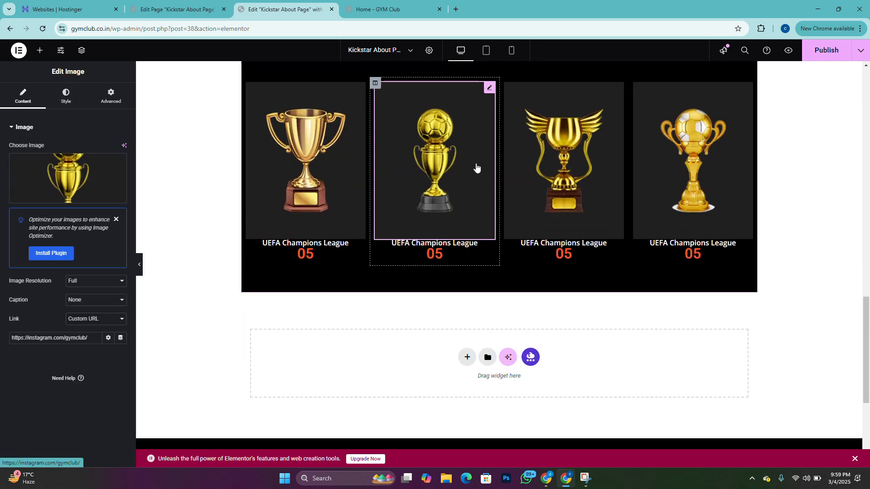
{"action": "triple_click", "coordinate": [47, 339]}
{"action": "key", "text": "ctrl+c"}
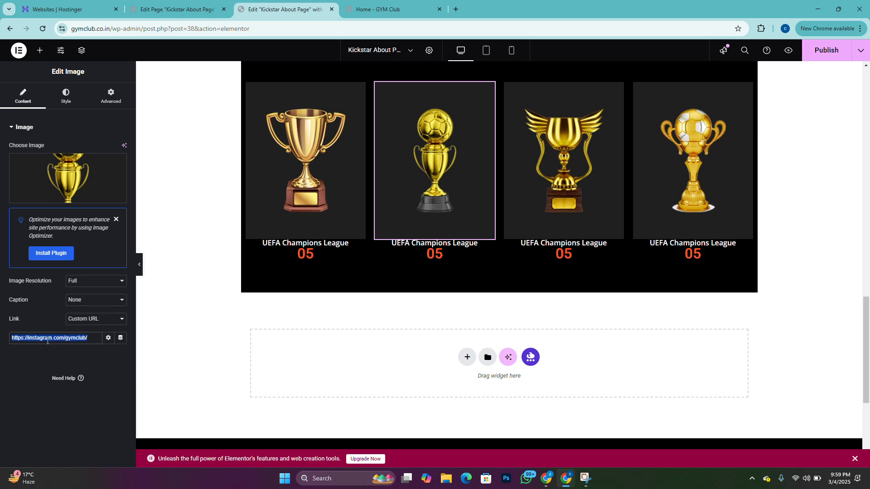
{"action": "scroll", "coordinate": [285, 244], "scroll_direction": "up", "scroll_amount": 5}
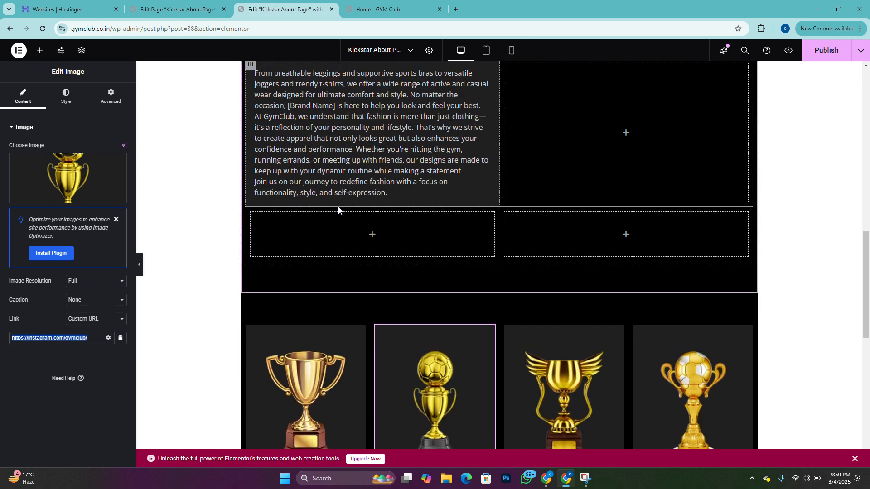
{"action": "left_click", "coordinate": [343, 191]}
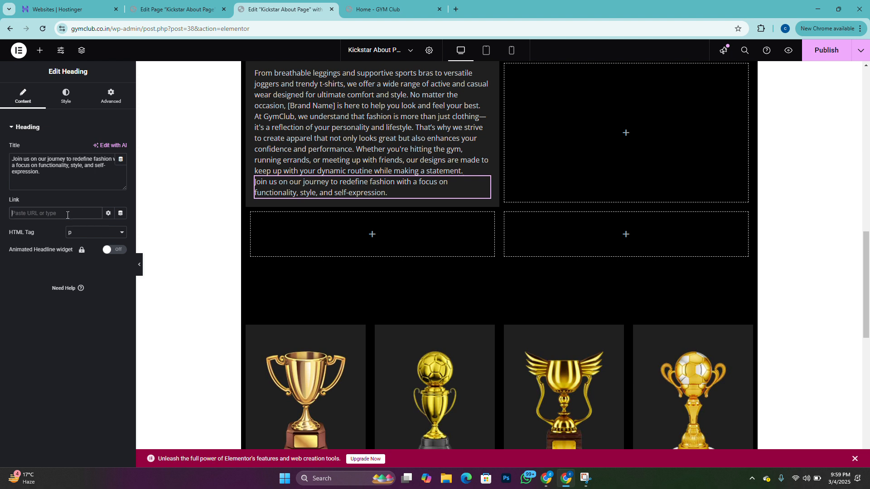
{"action": "key", "text": "ctrl+v"}
{"action": "left_click", "coordinate": [826, 50]}
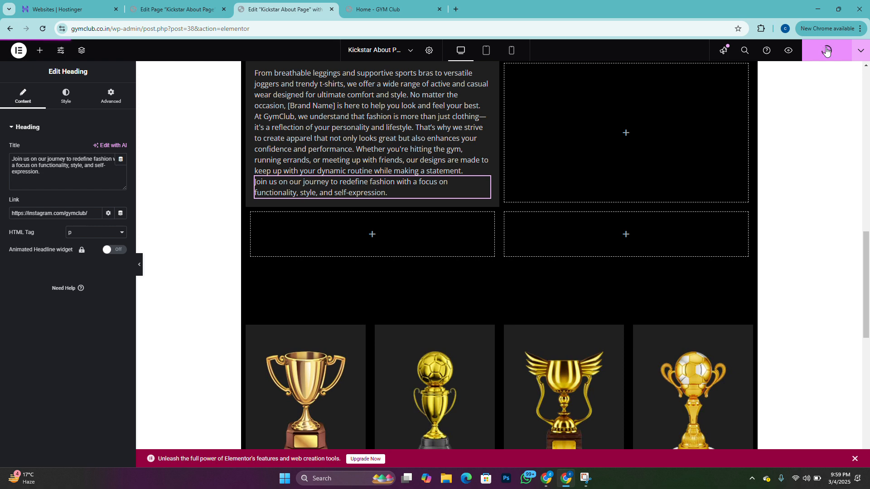
{"action": "scroll", "coordinate": [625, 195], "scroll_direction": "up", "scroll_amount": 13}
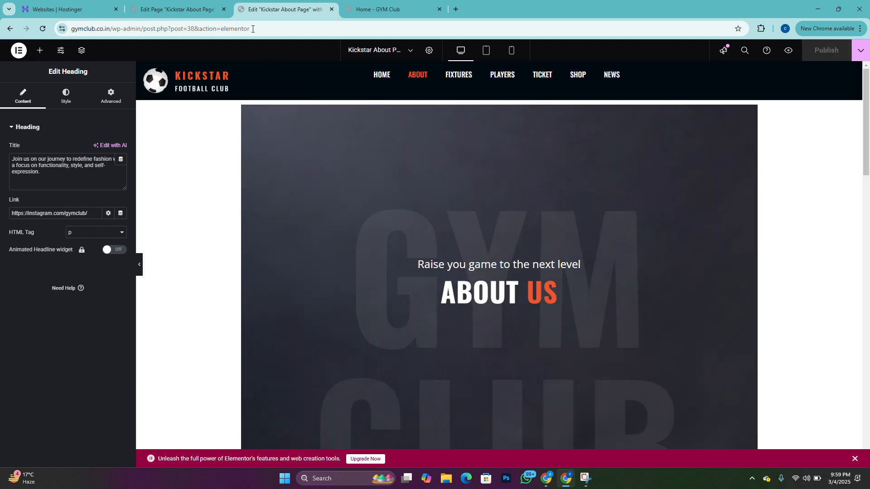
Step: Switch to the WordPress editor of the Kickstar About Page, save the page and reload it
{"action": "left_click", "coordinate": [177, 9]}
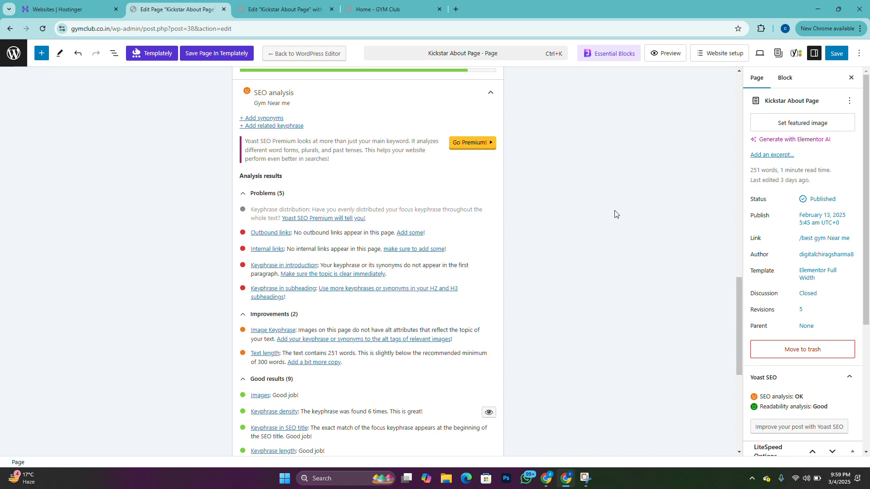
{"action": "scroll", "coordinate": [615, 213], "scroll_direction": "up", "scroll_amount": 10}
{"action": "left_click", "coordinate": [835, 54]}
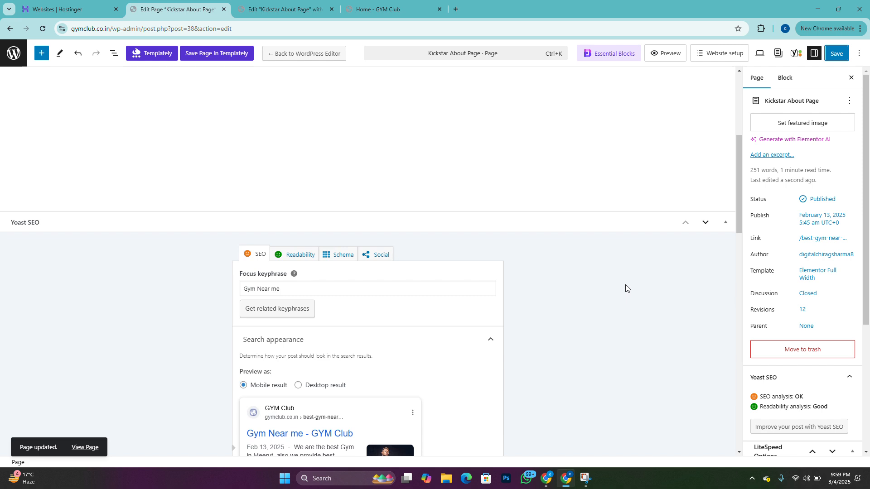
{"action": "key", "text": "F5"}
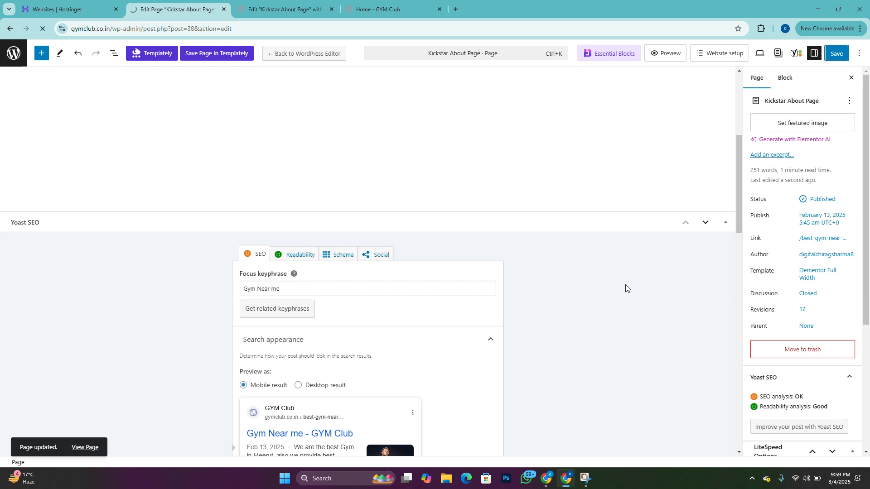
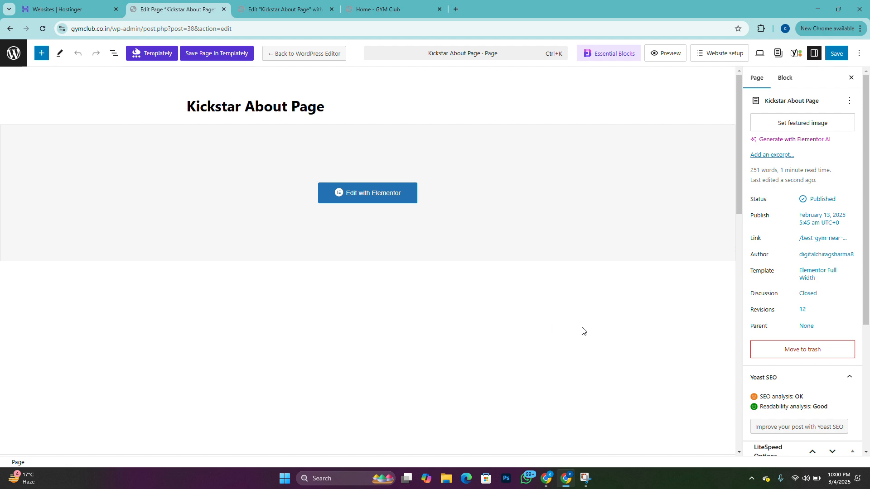
Step: Expand the Yoast SEO analysis for "Gym Near me" and examine the listed problems and improvements
{"action": "scroll", "coordinate": [582, 331], "scroll_direction": "down", "scroll_amount": 10}
{"action": "scroll", "coordinate": [582, 331], "scroll_direction": "down", "scroll_amount": 4}
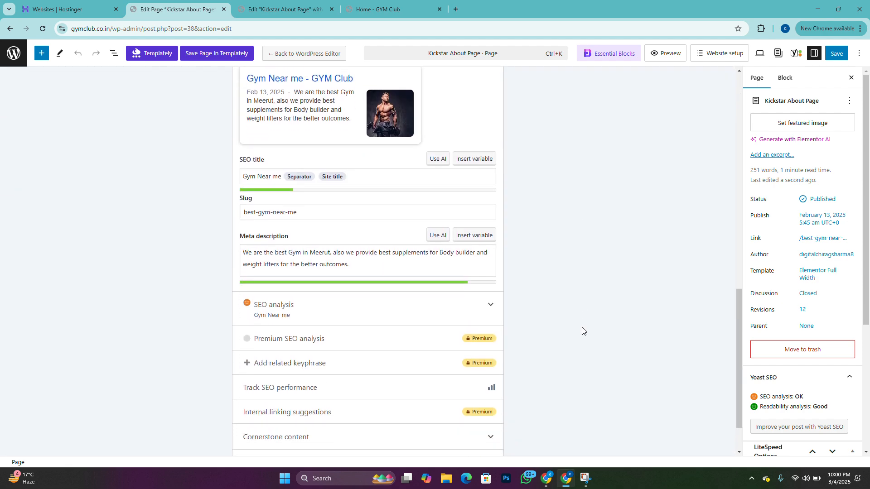
{"action": "left_click", "coordinate": [477, 251]}
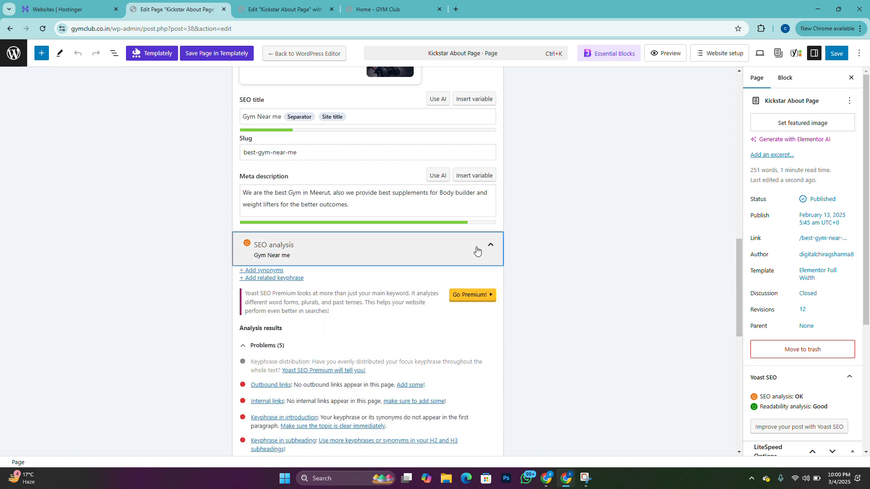
{"action": "scroll", "coordinate": [466, 317], "scroll_direction": "down", "scroll_amount": 2}
{"action": "scroll", "coordinate": [466, 319], "scroll_direction": "down", "scroll_amount": 1}
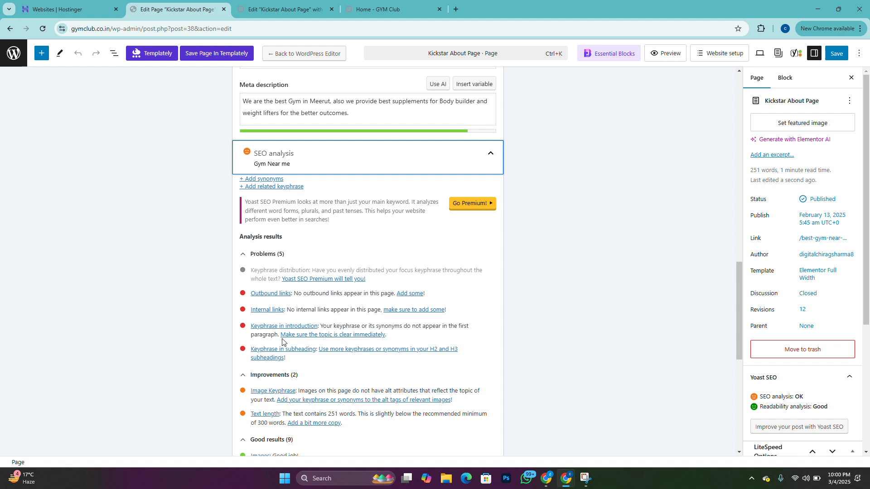
{"action": "scroll", "coordinate": [363, 355], "scroll_direction": "down", "scroll_amount": 2}
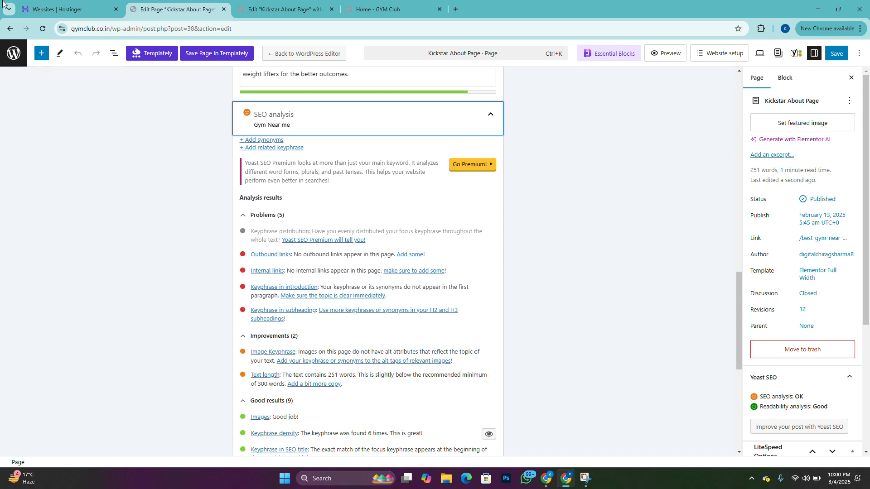
Step: Reopen the Kickstar About Page for editing from the pages list and recheck its Yoast SEO analysis
{"action": "left_click", "coordinate": [14, 53]}
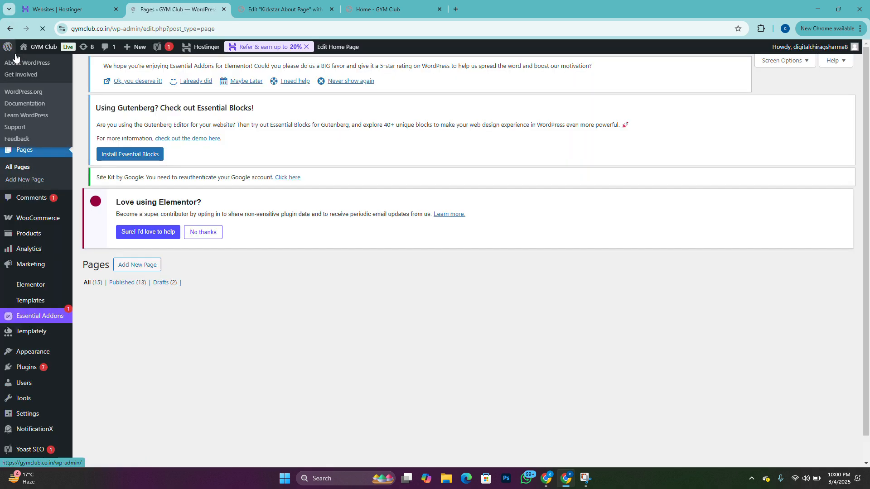
{"action": "scroll", "coordinate": [171, 399], "scroll_direction": "down", "scroll_amount": 2}
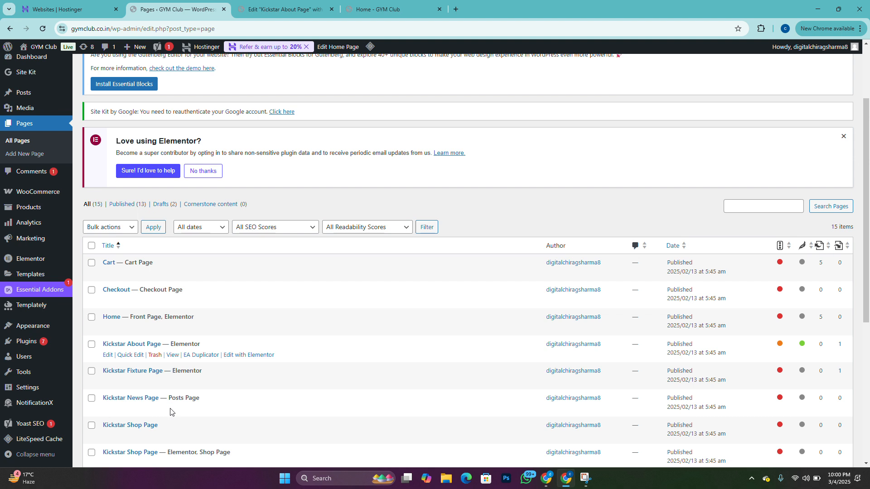
{"action": "left_click", "coordinate": [108, 356]}
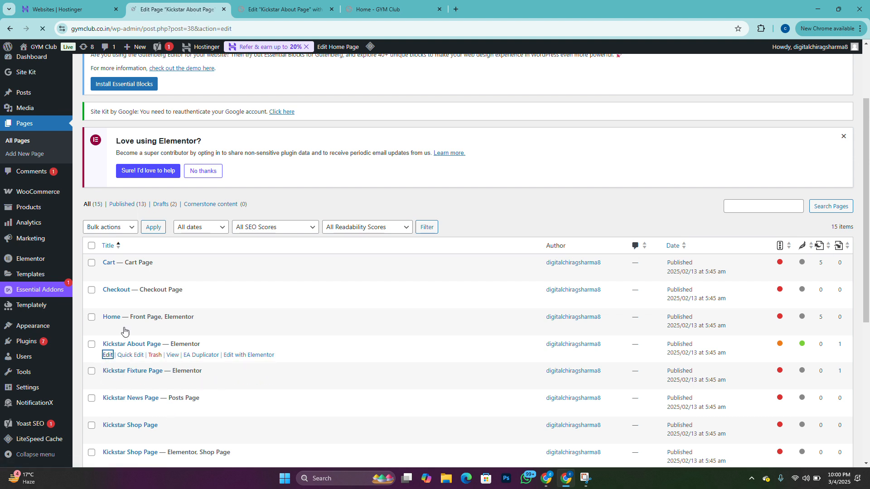
{"action": "left_click", "coordinate": [312, 2]}
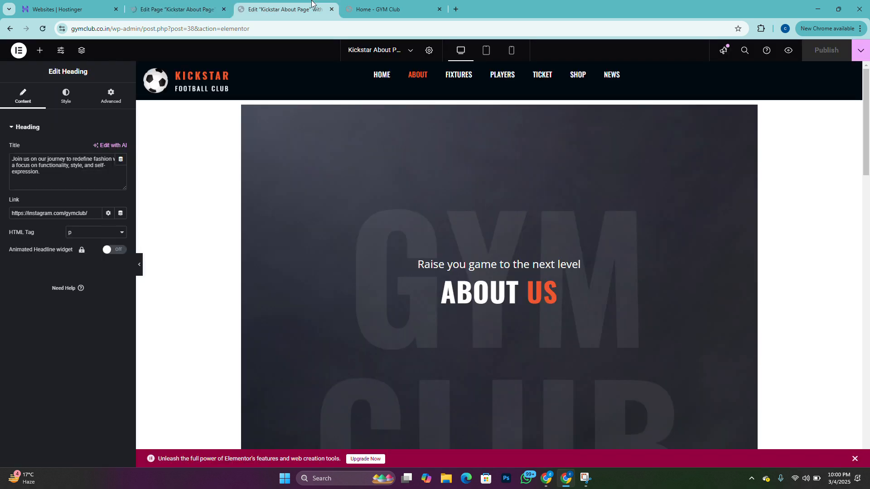
{"action": "left_click", "coordinate": [219, 5]}
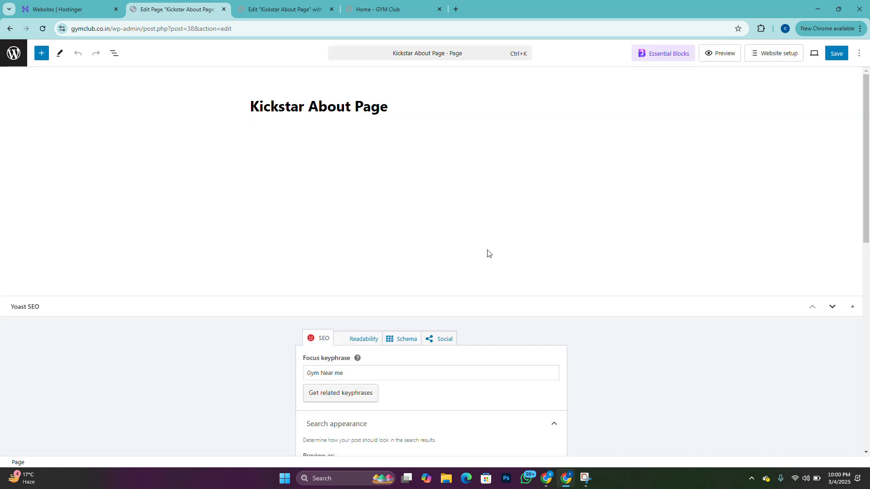
{"action": "scroll", "coordinate": [487, 253], "scroll_direction": "down", "scroll_amount": 5}
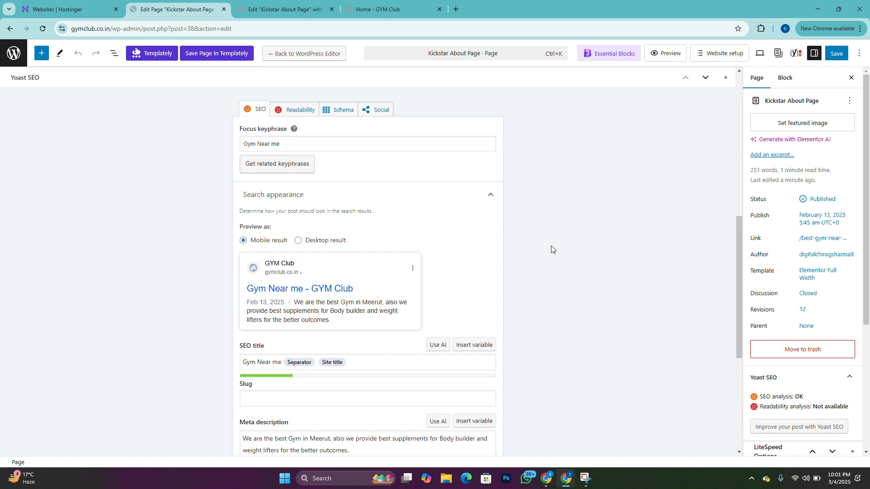
{"action": "scroll", "coordinate": [551, 250], "scroll_direction": "down", "scroll_amount": 5}
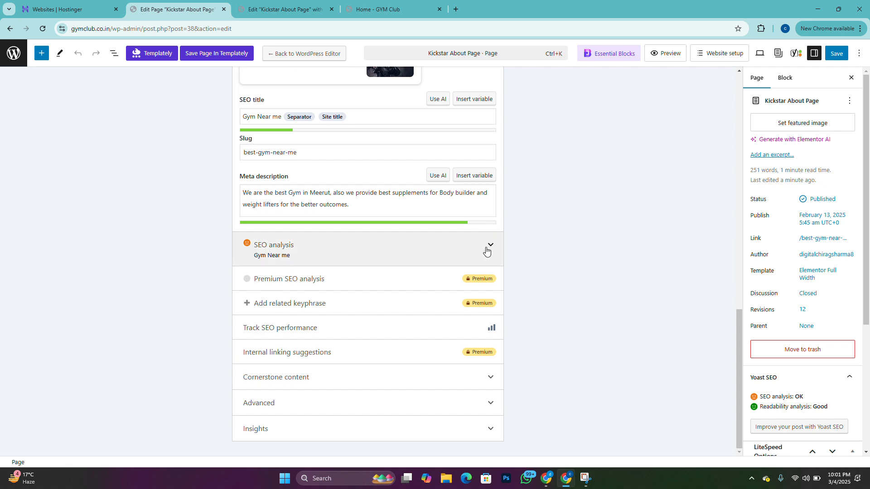
{"action": "left_click", "coordinate": [490, 246]}
{"action": "scroll", "coordinate": [515, 274], "scroll_direction": "down", "scroll_amount": 2}
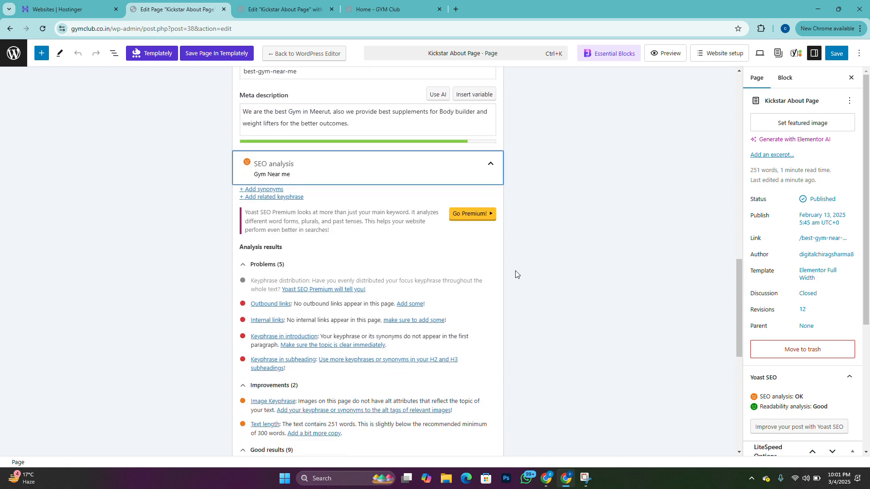
Step: Return to the Elementor editor and add a Text Editor widget to the empty column below the "Join us on our journey" text
{"action": "left_click", "coordinate": [323, 10]}
{"action": "scroll", "coordinate": [604, 314], "scroll_direction": "down", "scroll_amount": 6}
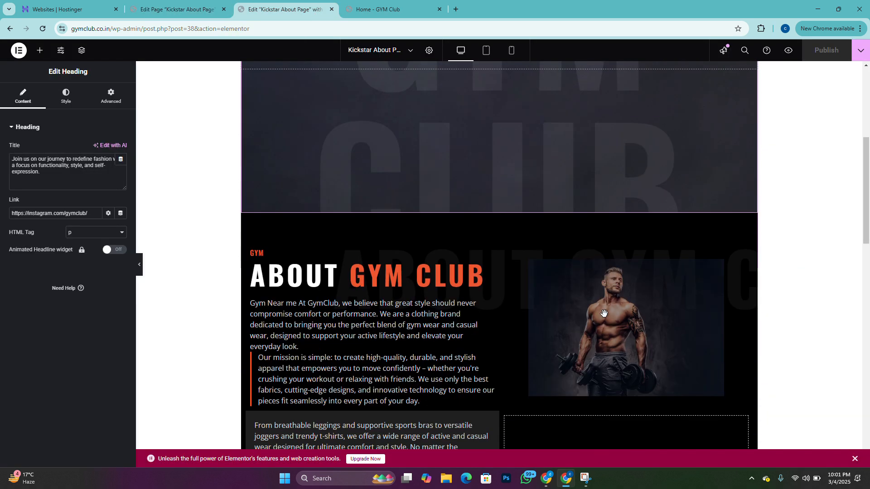
{"action": "scroll", "coordinate": [605, 314], "scroll_direction": "down", "scroll_amount": 3}
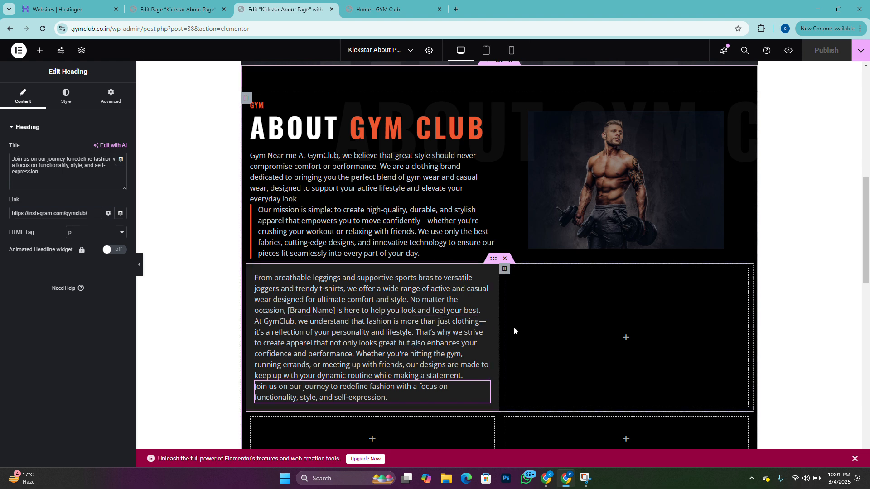
{"action": "scroll", "coordinate": [513, 329], "scroll_direction": "down", "scroll_amount": 1}
{"action": "left_click", "coordinate": [40, 50]}
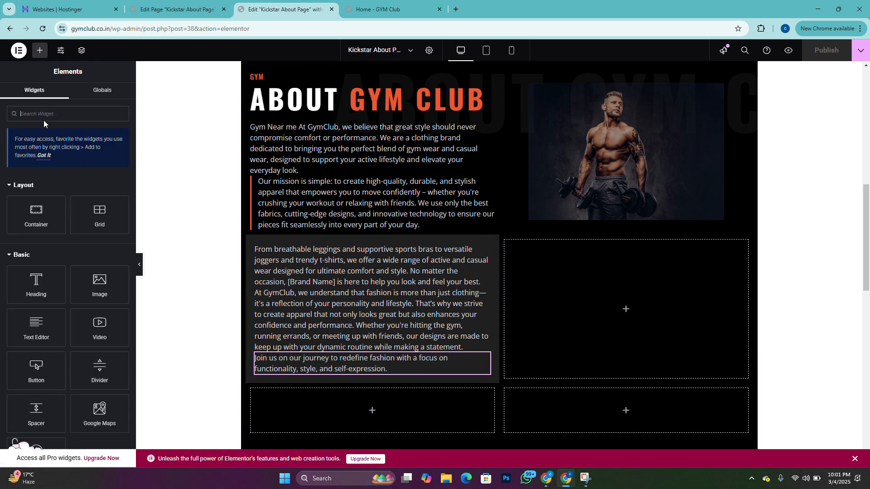
{"action": "left_click_drag", "start_coordinate": [24, 346], "coordinate": [406, 409]}
{"action": "scroll", "coordinate": [511, 372], "scroll_direction": "down", "scroll_amount": 1}
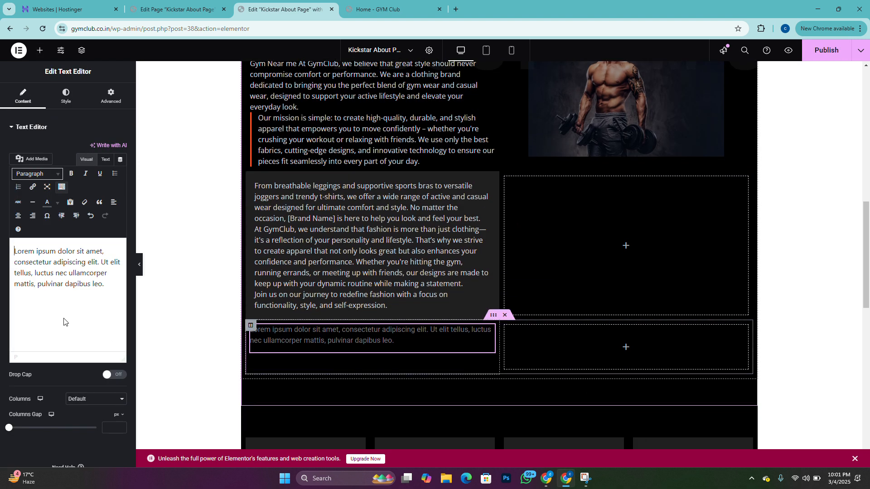
Step: Replace the new text widget's placeholder text with "visit our contact us page."
{"action": "triple_click", "coordinate": [90, 291]}
{"action": "key", "text": "BackSpace"}
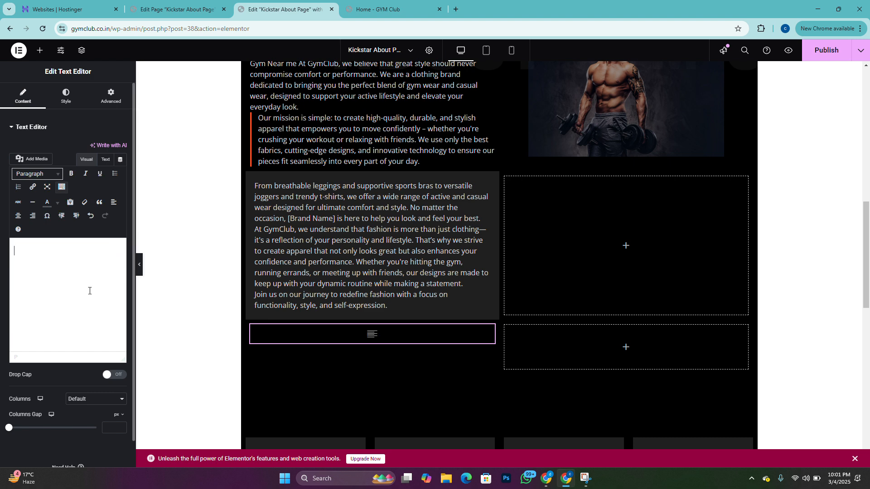
{"action": "type", "text": "visit "}
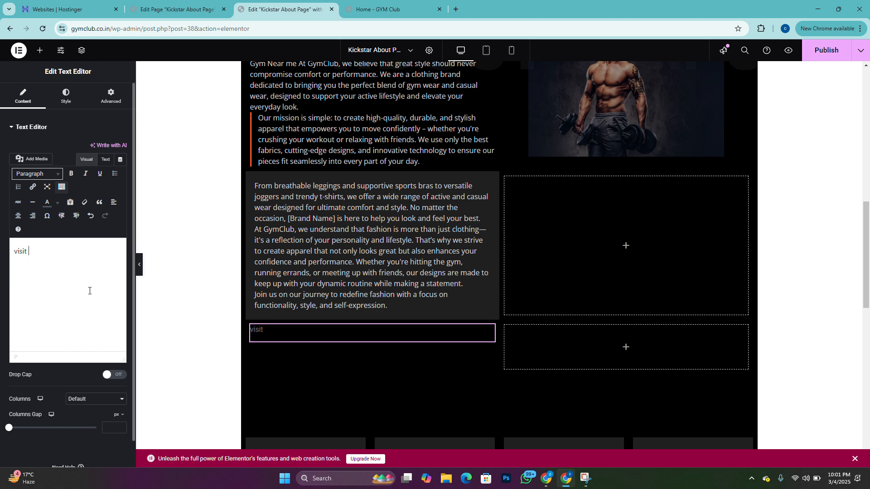
{"action": "type", "text": "our contact us page"}
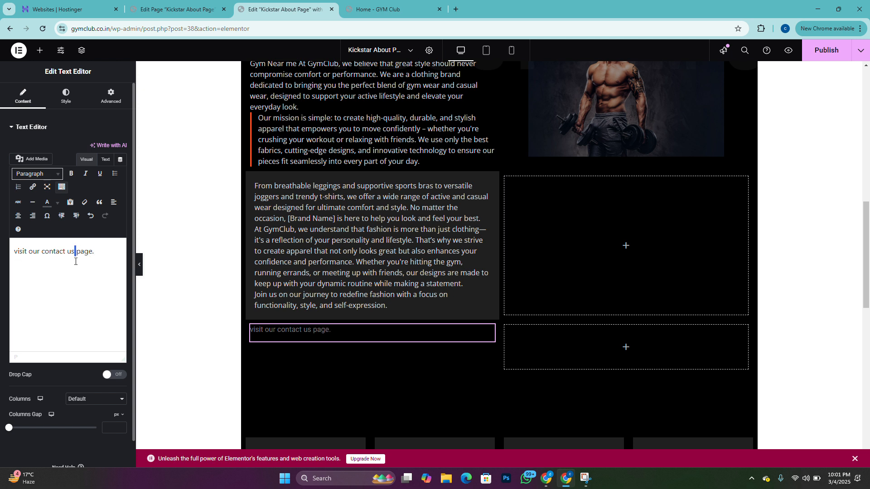
{"action": "key", "text": "ctrl+a"}
Step: Switch to the live GYM Club site, open its Shop page and copy the page's URL
{"action": "left_click", "coordinate": [373, 6]}
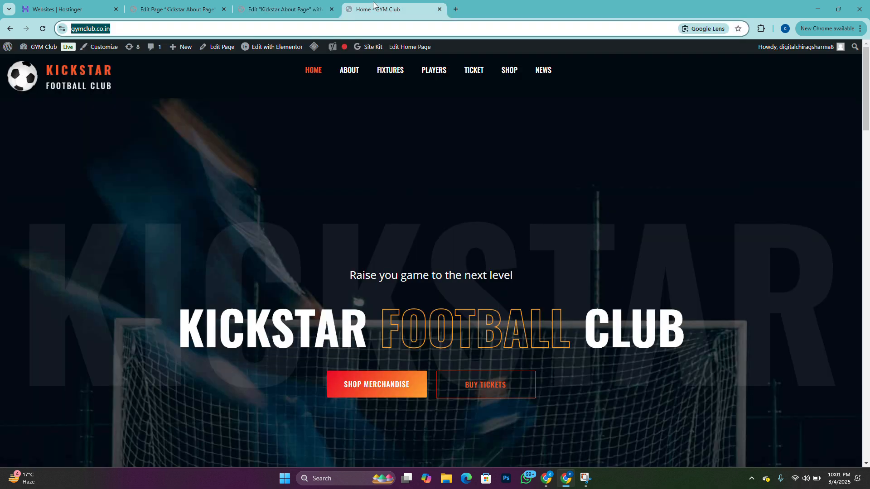
{"action": "left_click", "coordinate": [349, 75]}
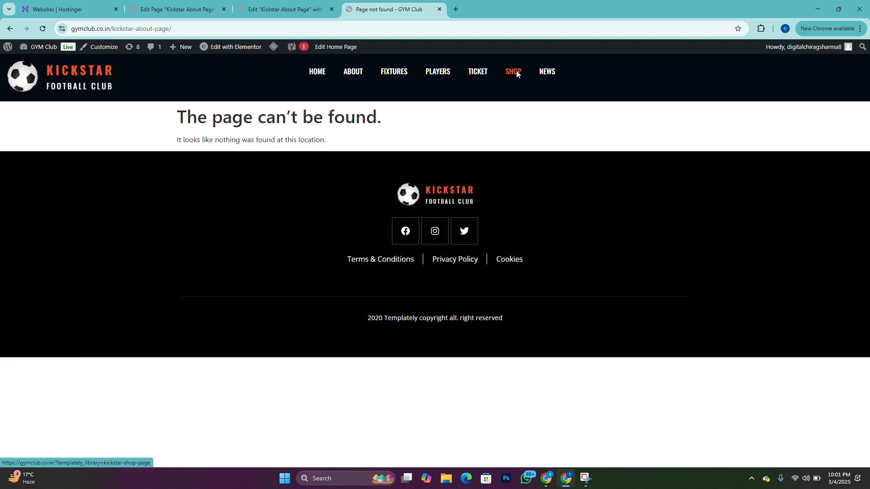
{"action": "left_click", "coordinate": [515, 72]}
{"action": "left_click", "coordinate": [326, 29]}
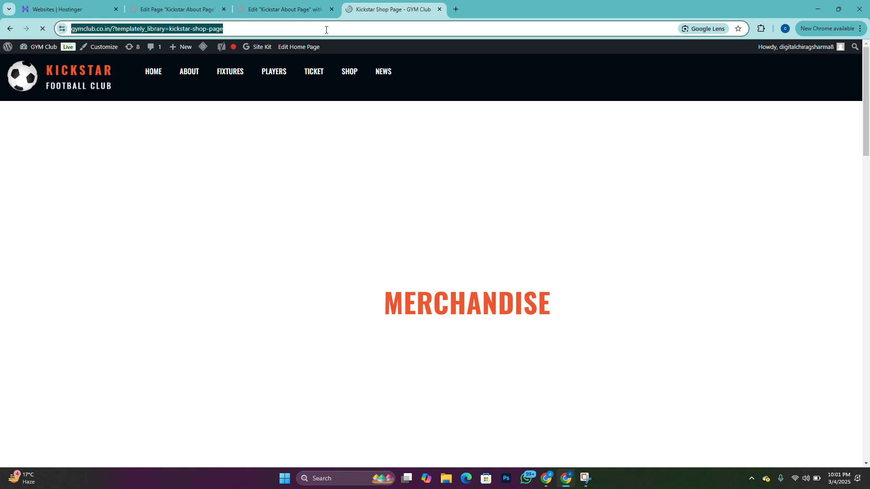
Step: Return to the Elementor editor and replace the new text widget's content with "View Our Products"
{"action": "left_click", "coordinate": [281, 9]}
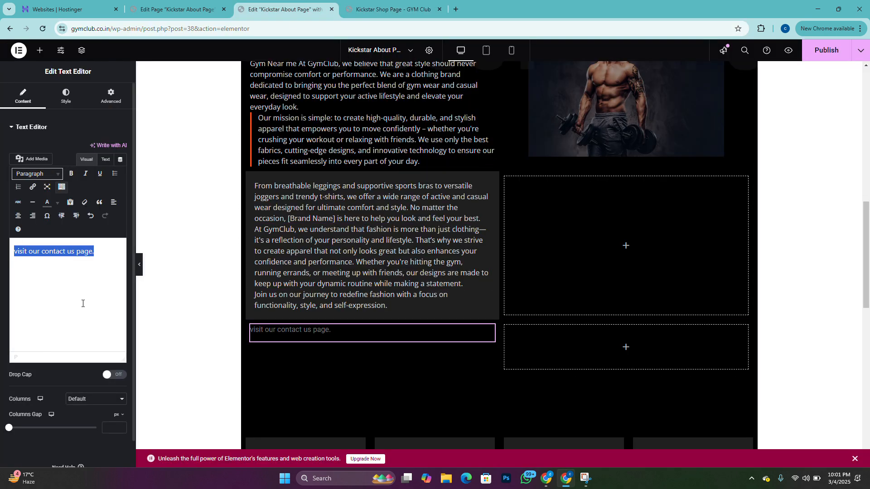
{"action": "left_click", "coordinate": [111, 255]}
{"action": "key", "text": "ctrl+a"}
{"action": "type", "text": "Vi"}
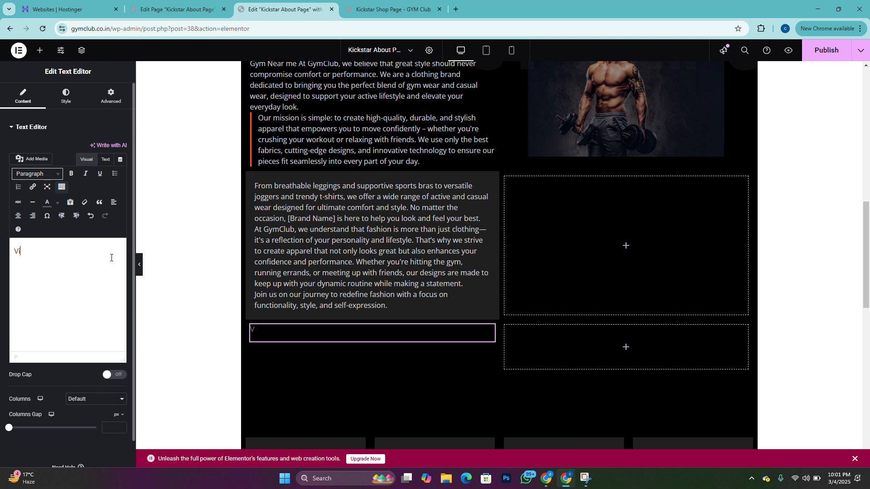
{"action": "type", "text": "ew Our Products"}
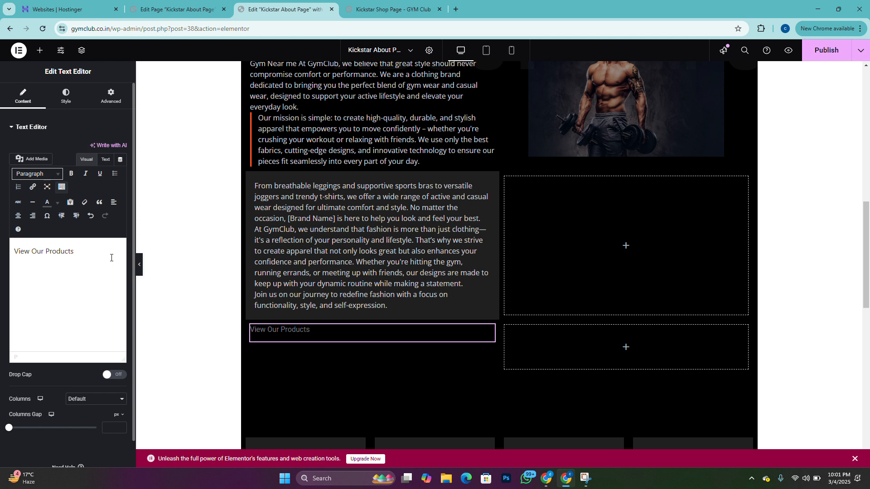
Step: Link the "View Our Products" text to the copied shop page URL and publish the page
{"action": "key", "text": "ctrl+a"}
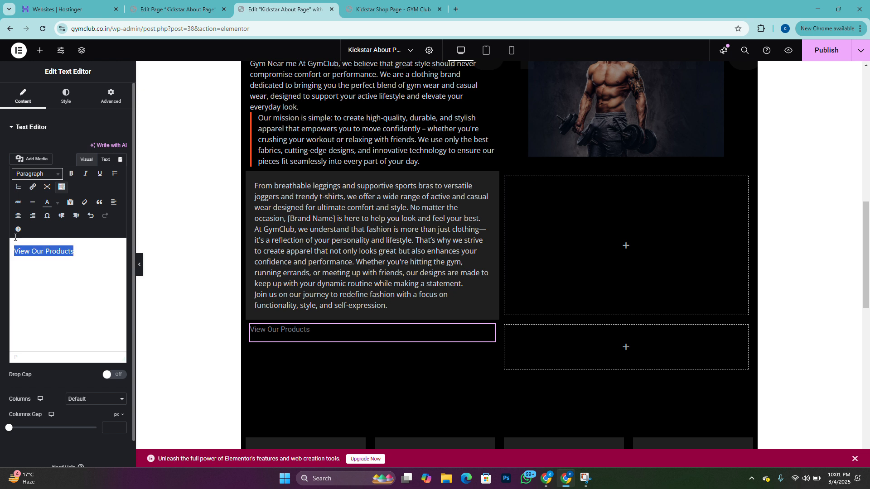
{"action": "left_click", "coordinate": [33, 187]}
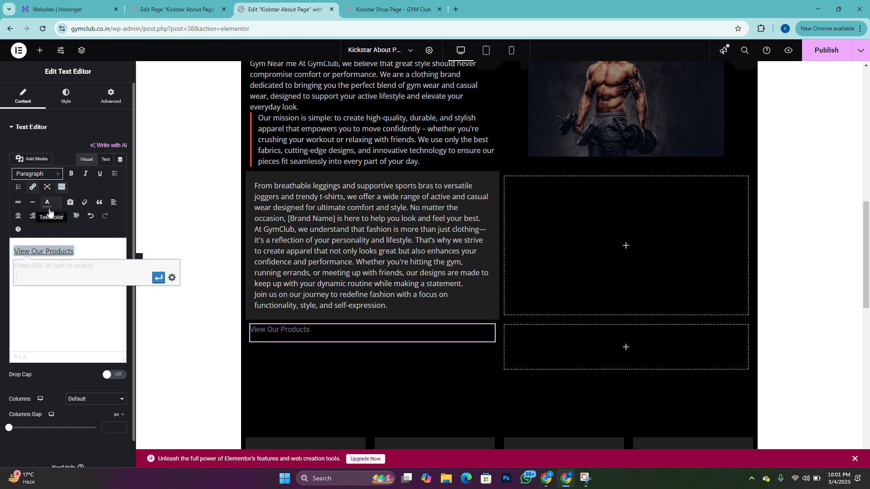
{"action": "key", "text": "ctrl+v"}
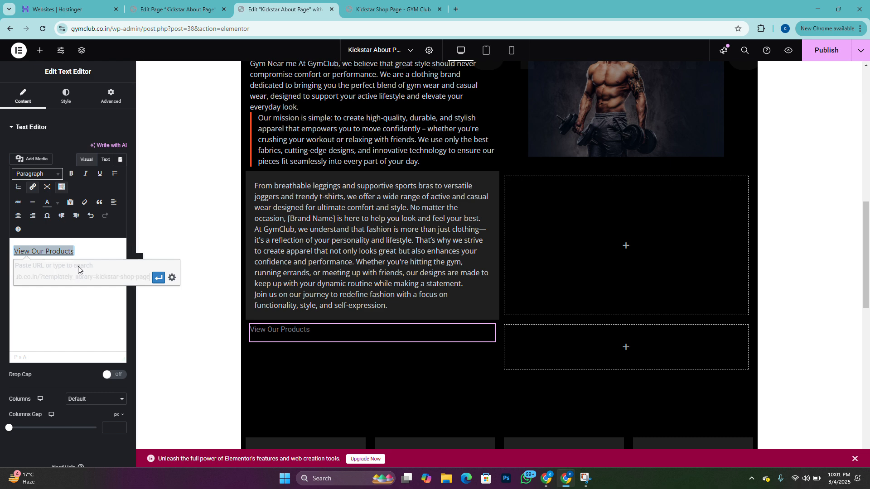
{"action": "left_click", "coordinate": [158, 277]}
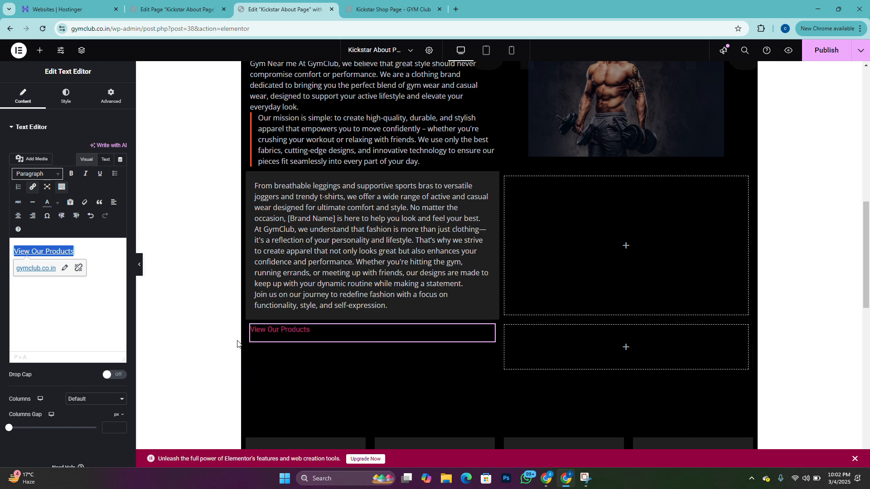
{"action": "left_click", "coordinate": [831, 60]}
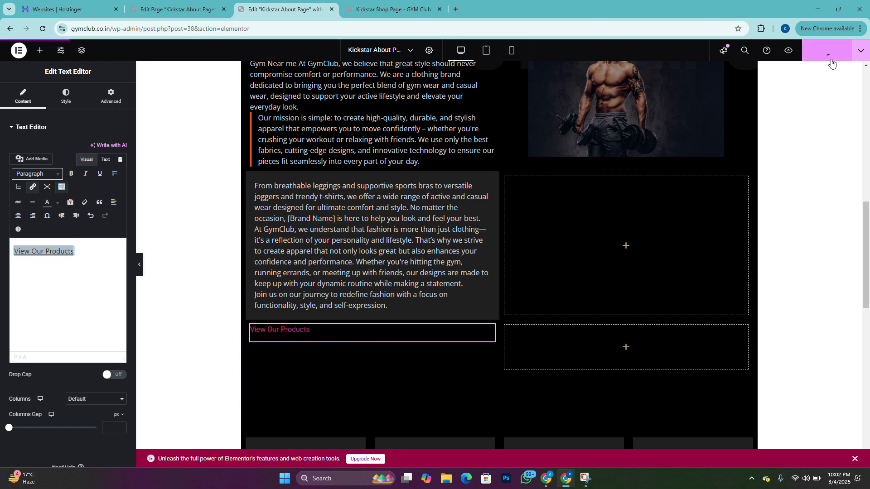
Step: Reload the Kickstar About Page in the WordPress editor and examine its Yoast SEO fields and ratings
{"action": "left_click", "coordinate": [199, 8]}
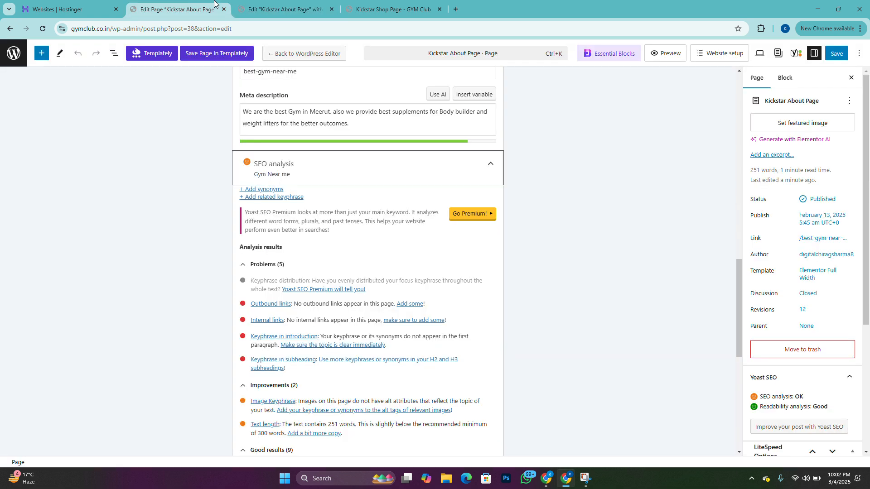
{"action": "key", "text": "ctrl+r"}
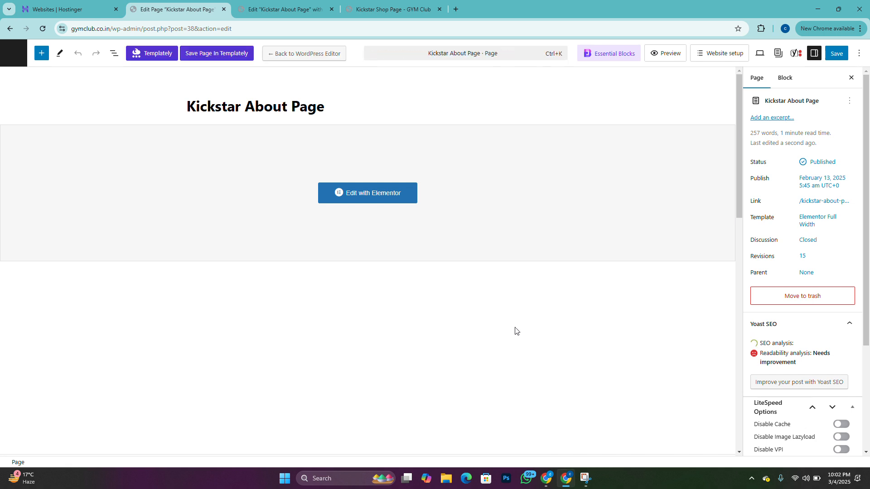
{"action": "scroll", "coordinate": [515, 331], "scroll_direction": "down", "scroll_amount": 6}
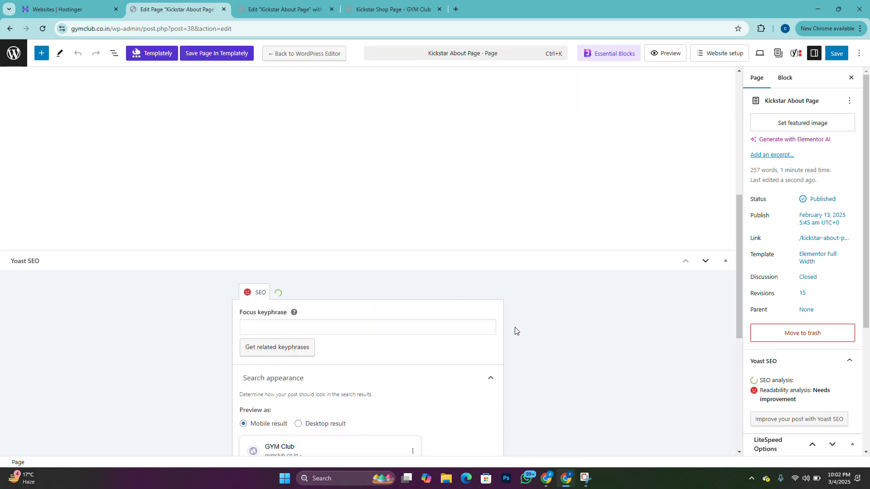
{"action": "scroll", "coordinate": [515, 331], "scroll_direction": "down", "scroll_amount": 4}
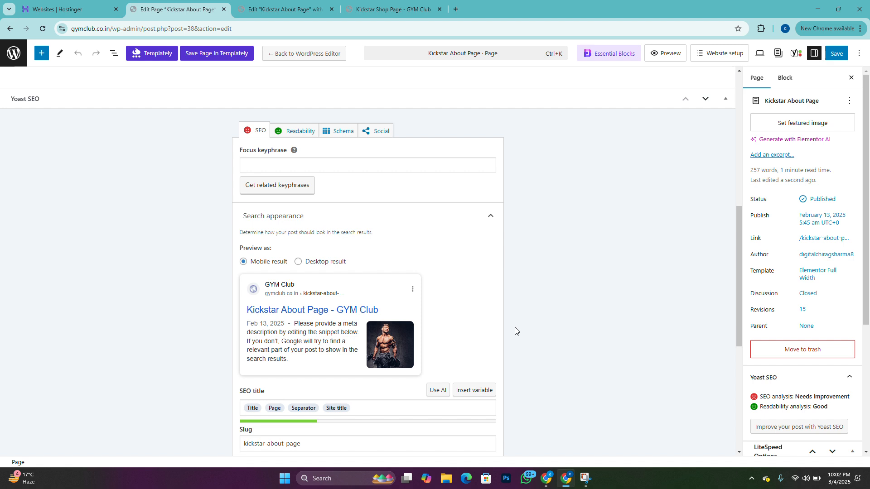
{"action": "scroll", "coordinate": [515, 330], "scroll_direction": "down", "scroll_amount": 5}
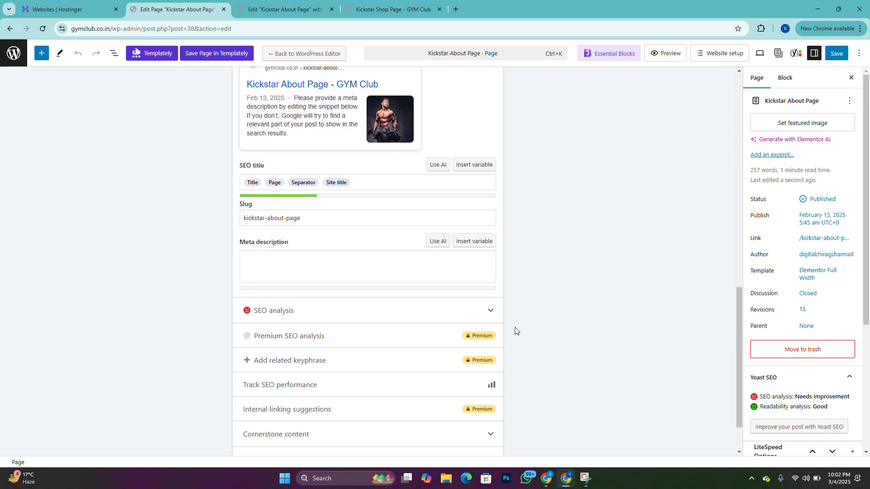
{"action": "scroll", "coordinate": [517, 332], "scroll_direction": "down", "scroll_amount": 1}
{"action": "scroll", "coordinate": [517, 332], "scroll_direction": "up", "scroll_amount": 1}
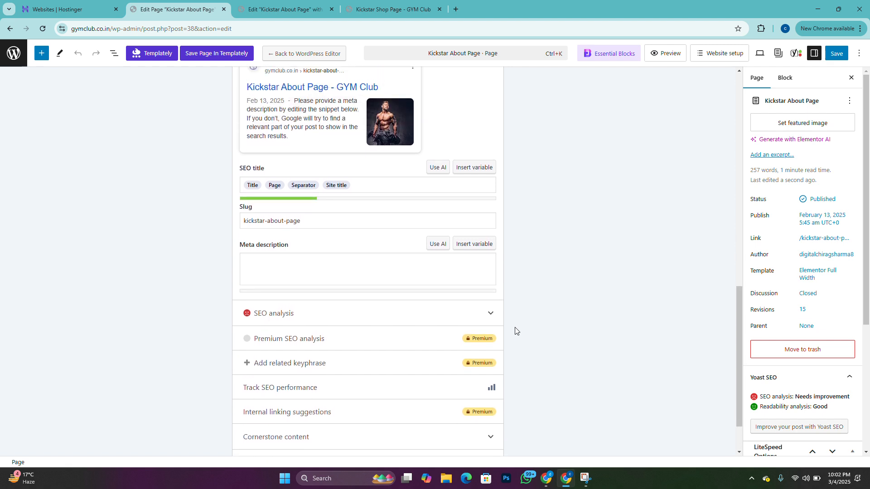
{"action": "scroll", "coordinate": [515, 331], "scroll_direction": "up", "scroll_amount": 2}
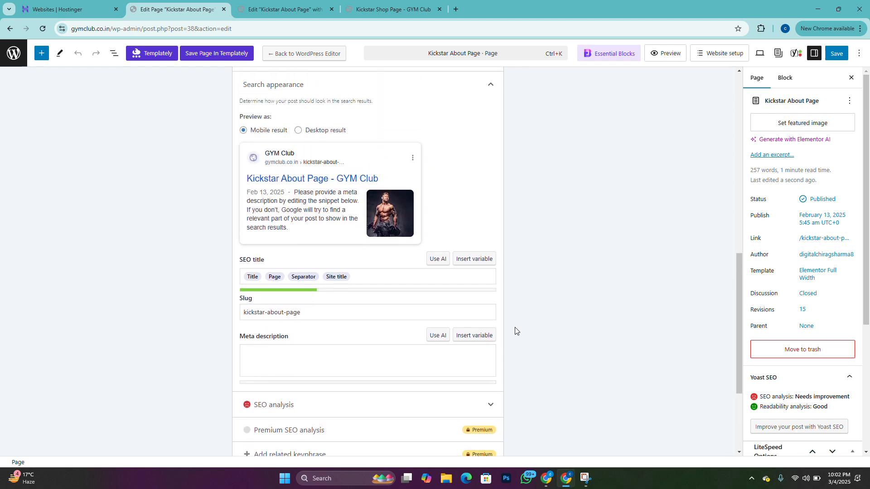
{"action": "scroll", "coordinate": [514, 331], "scroll_direction": "up", "scroll_amount": 2}
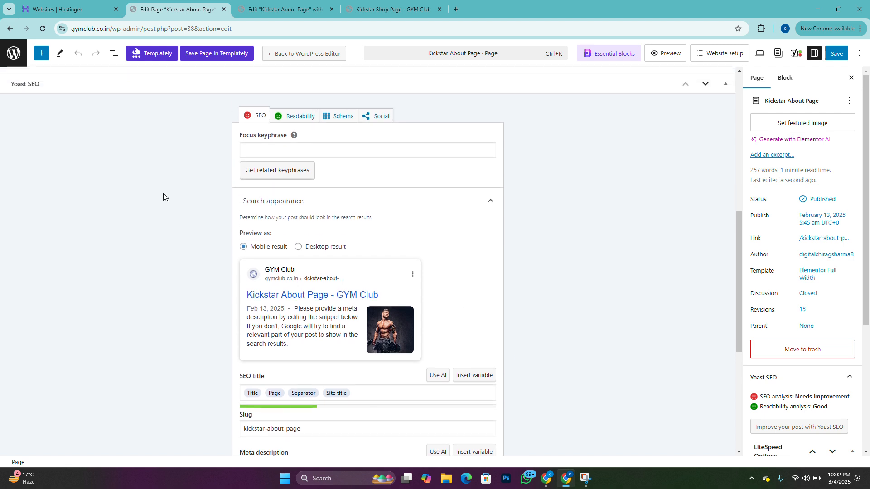
Step: Go back to the pages list and view the live Kickstar About Page in a new tab
{"action": "left_click", "coordinate": [20, 53]}
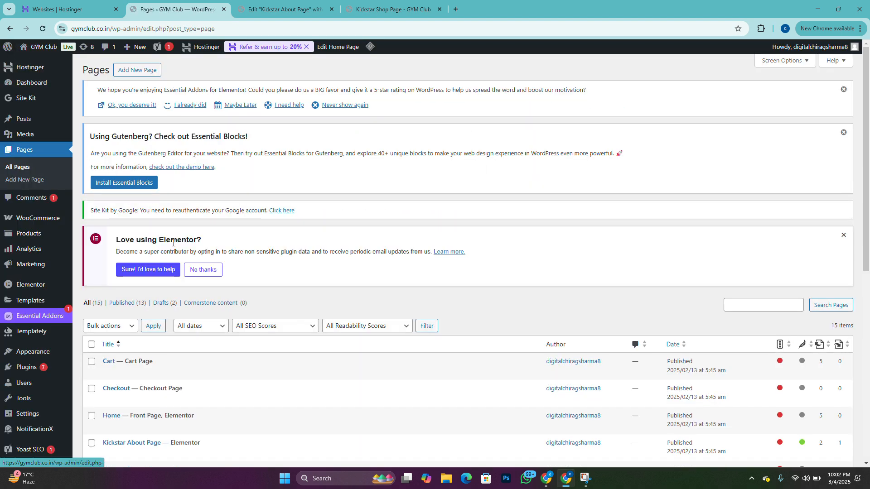
{"action": "scroll", "coordinate": [273, 407], "scroll_direction": "down", "scroll_amount": 1}
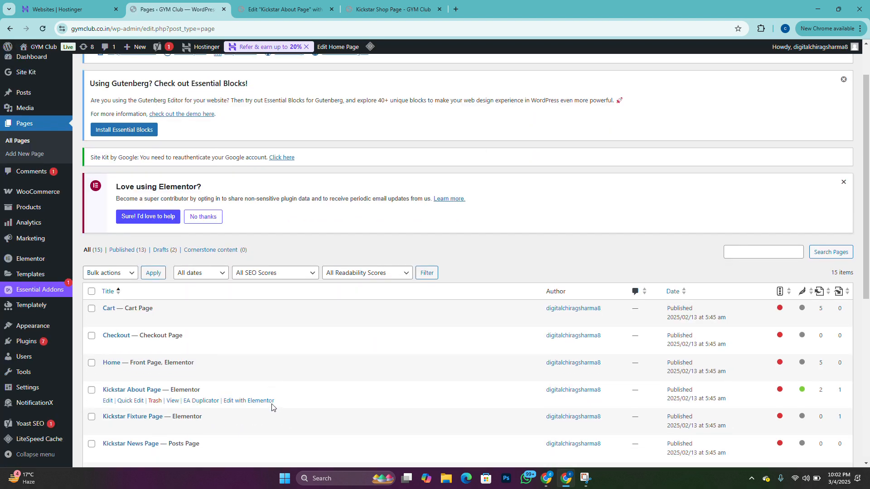
{"action": "left_click", "coordinate": [177, 404], "text": "ctrl"}
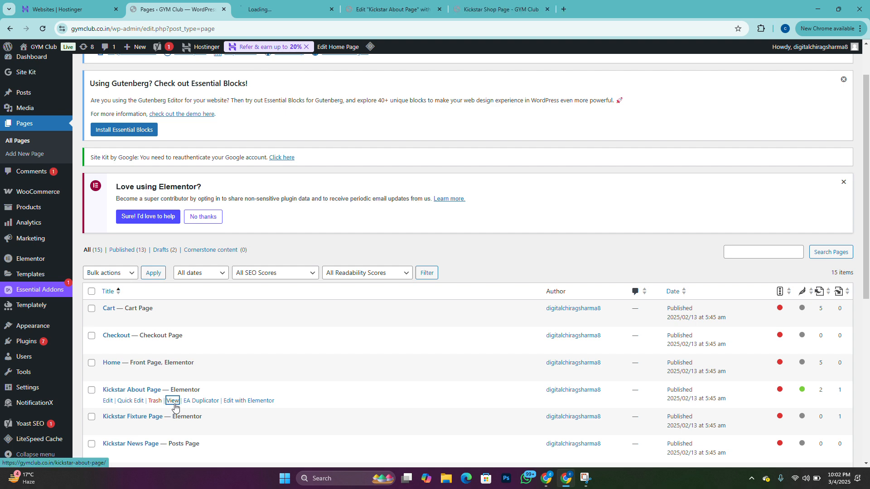
{"action": "left_click", "coordinate": [285, 8]}
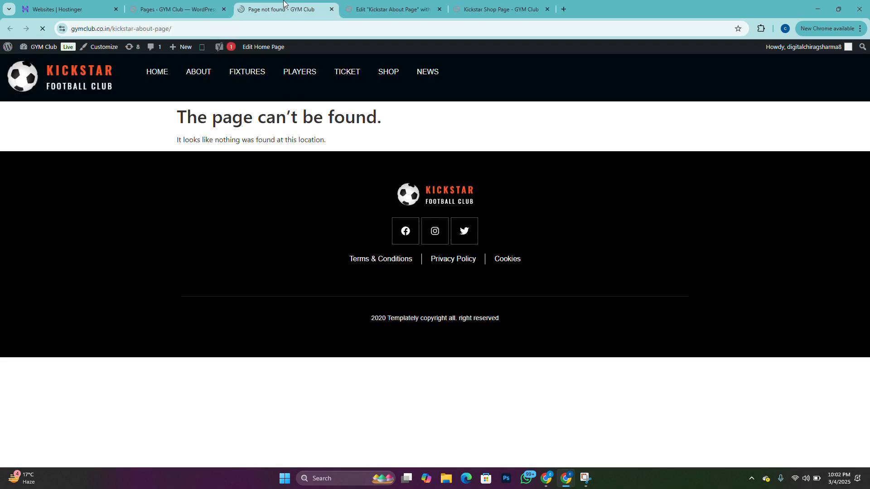
Step: Search the pages list for "about" and open the live view of the Kickstar About Page from the results
{"action": "left_click", "coordinate": [206, 5]}
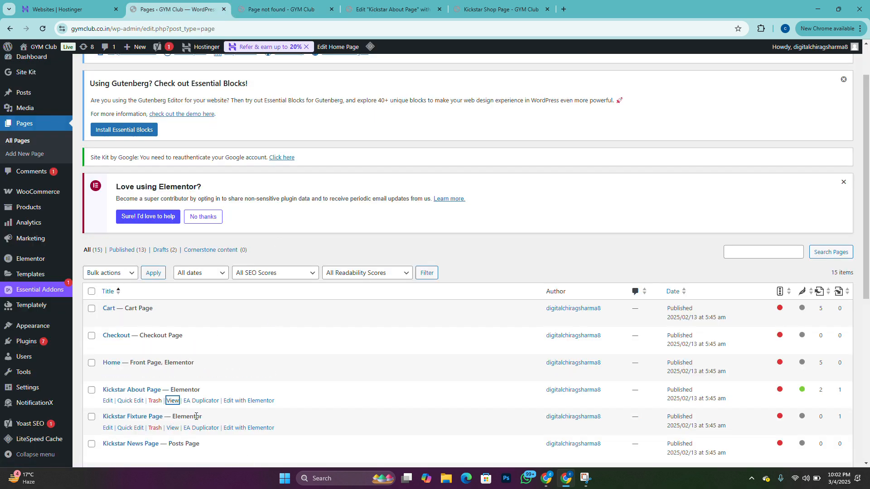
{"action": "left_click", "coordinate": [733, 253]}
{"action": "type", "text": "a"}
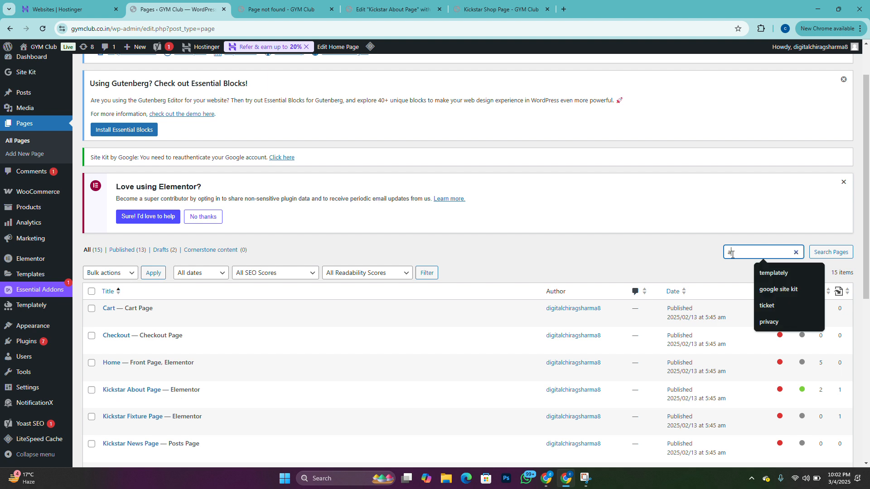
{"action": "type", "text": "bout"}
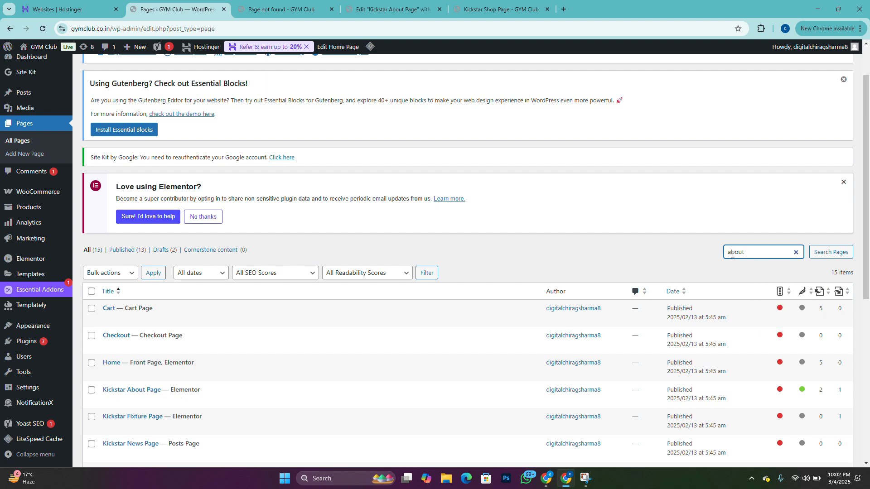
{"action": "left_click", "coordinate": [830, 252]}
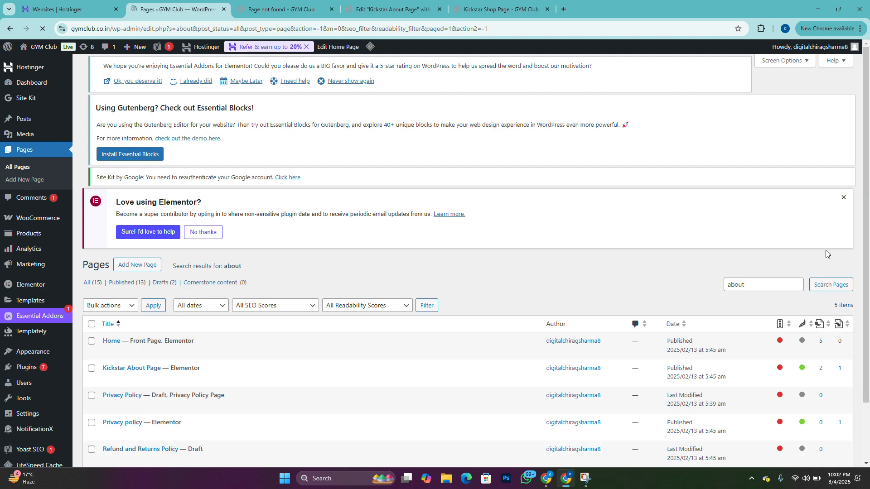
{"action": "scroll", "coordinate": [401, 292], "scroll_direction": "down", "scroll_amount": 2}
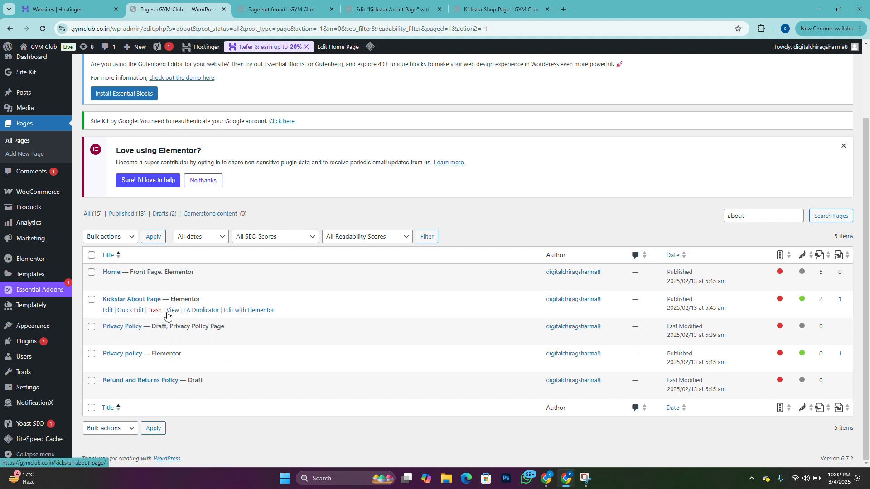
{"action": "middle_click", "coordinate": [172, 312]}
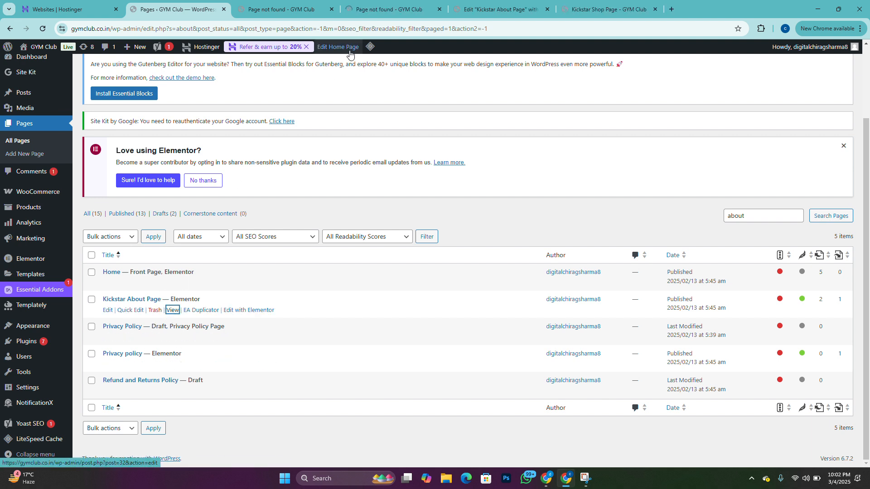
Step: Switch to the live Shop page and follow the site's About link to check that page
{"action": "left_click", "coordinate": [490, 6]}
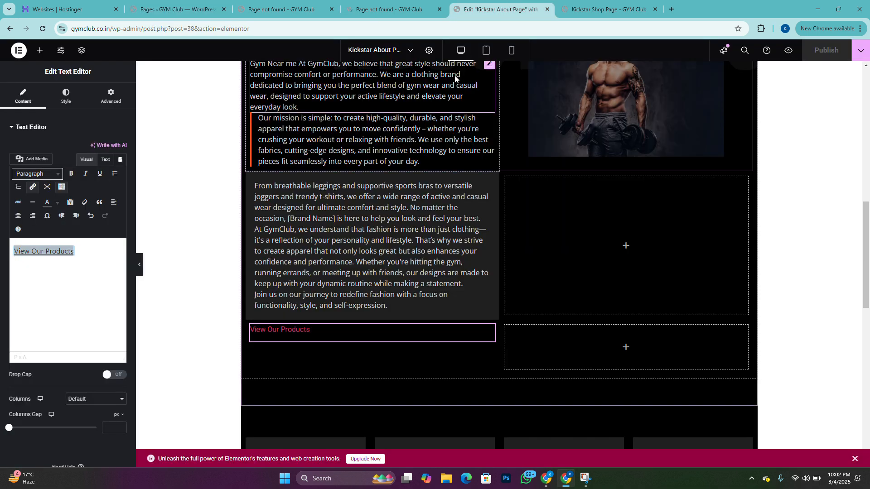
{"action": "left_click", "coordinate": [650, 4]}
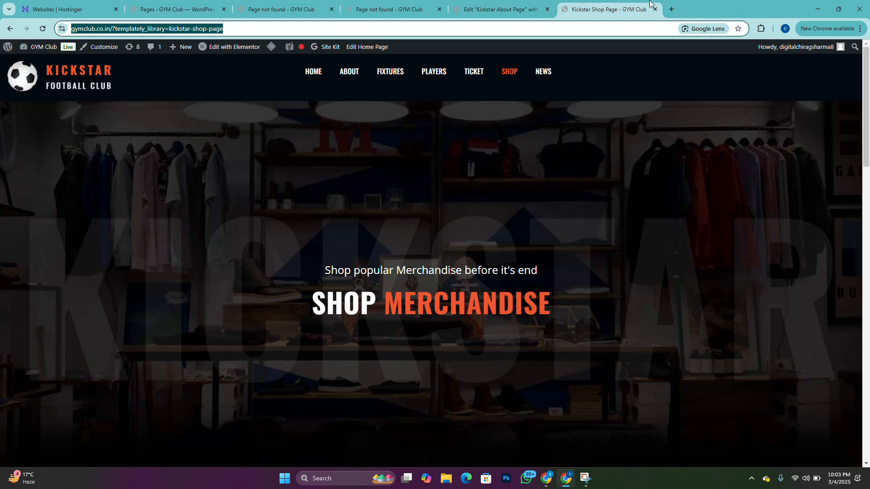
{"action": "left_click", "coordinate": [345, 72]}
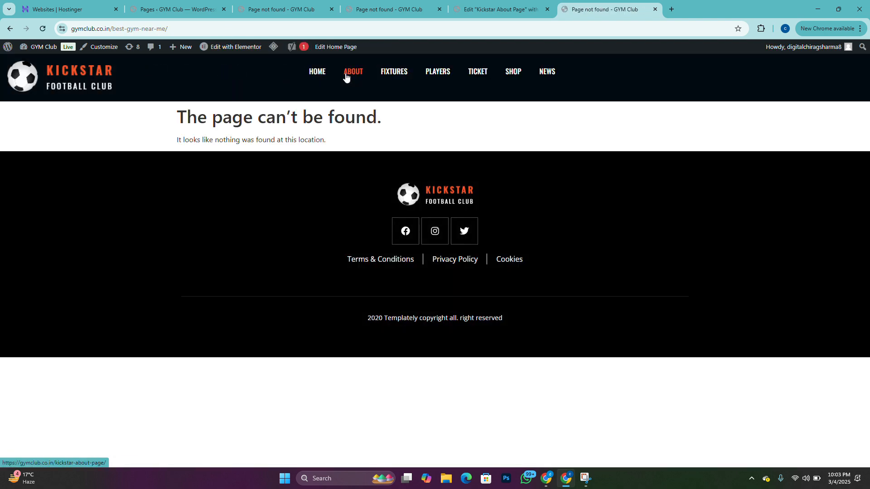
Step: Return to the Elementor editor of the Kickstar About Page and reload it
{"action": "left_click", "coordinate": [510, 9]}
{"action": "scroll", "coordinate": [519, 190], "scroll_direction": "up", "scroll_amount": 7}
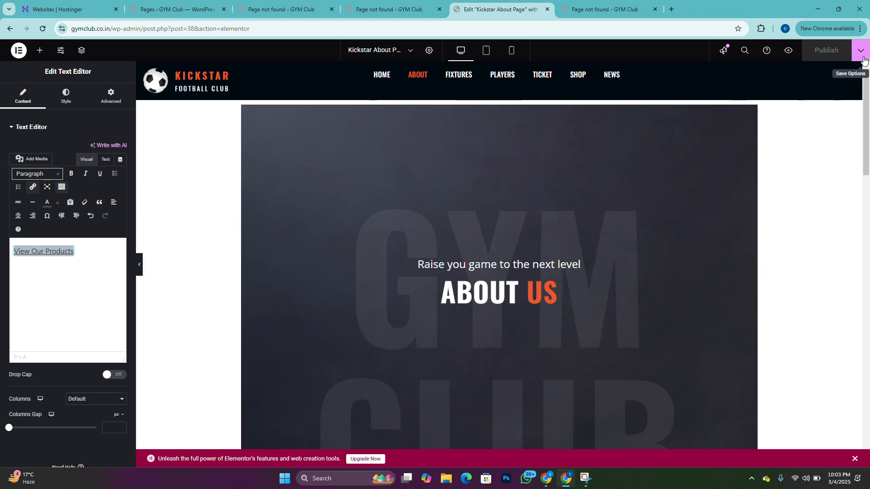
{"action": "left_click", "coordinate": [42, 29]}
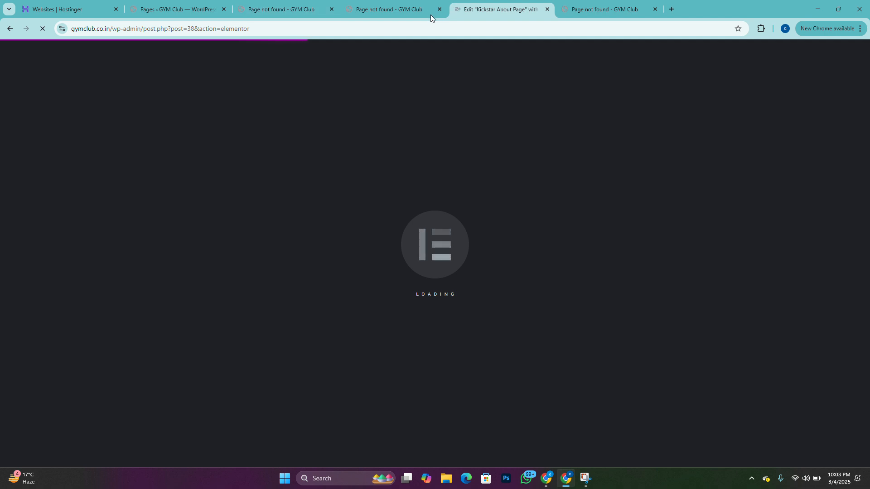
{"action": "left_click", "coordinate": [670, 9]}
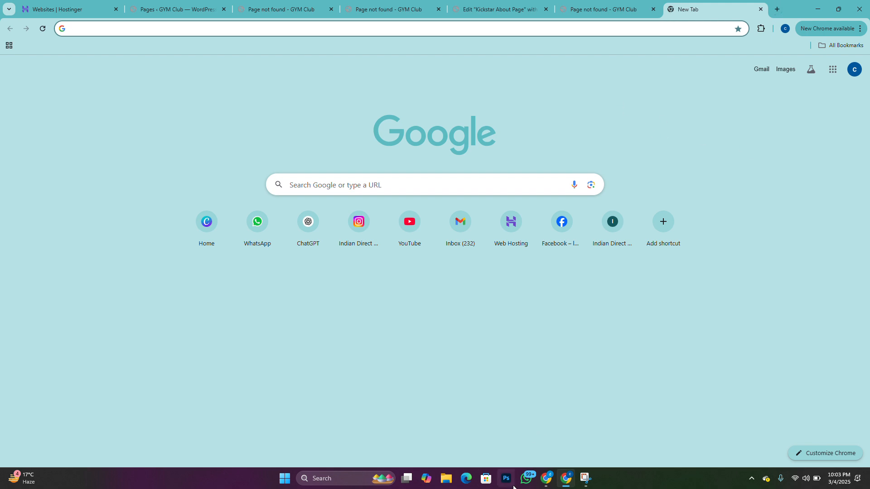
{"action": "left_click", "coordinate": [526, 478]}
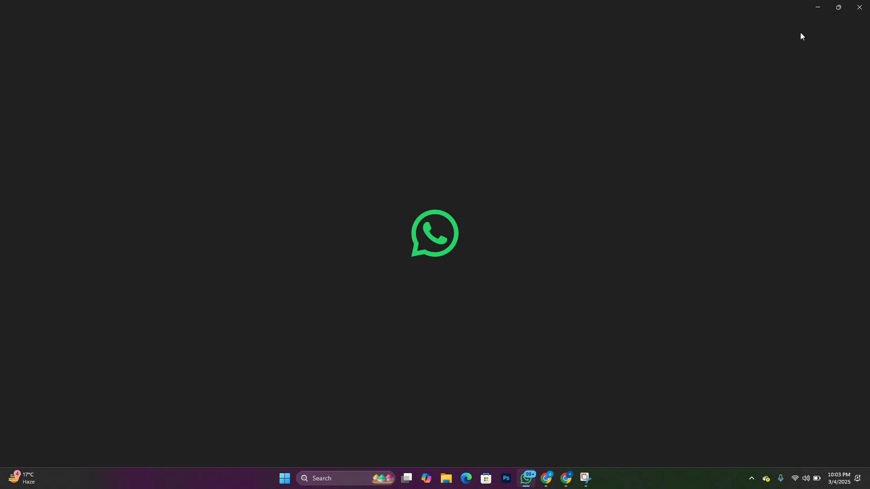
{"action": "left_click", "coordinate": [818, 7]}
{"action": "left_click", "coordinate": [618, 7]}
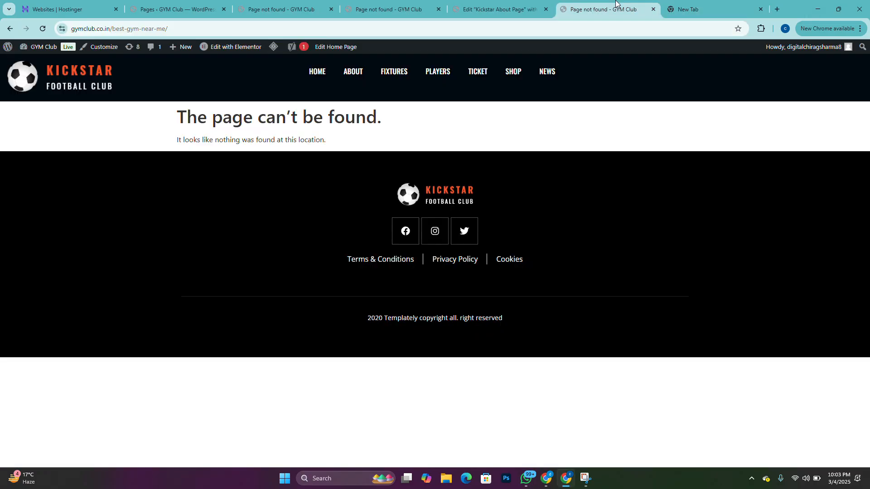
Step: In the Elementor editor, select the paragraph beginning "At GymClub, we understand" in the About section and republish the page
{"action": "left_click", "coordinate": [509, 4]}
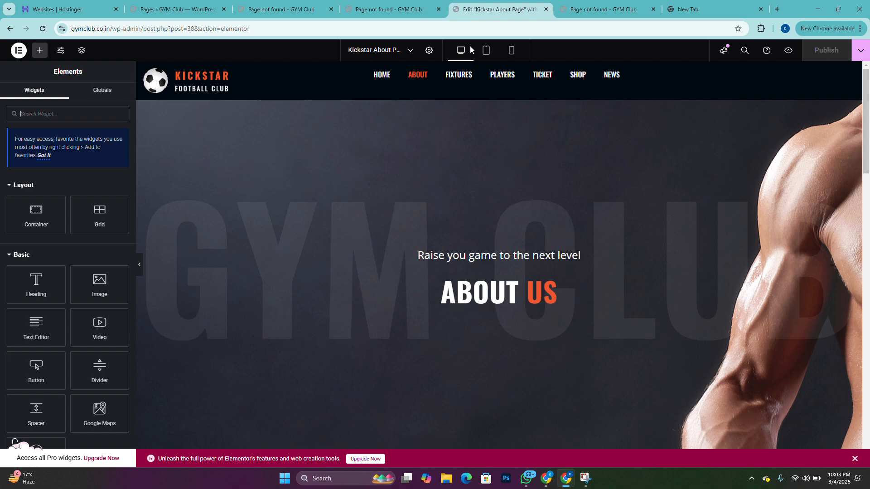
{"action": "scroll", "coordinate": [594, 270], "scroll_direction": "down", "scroll_amount": 6}
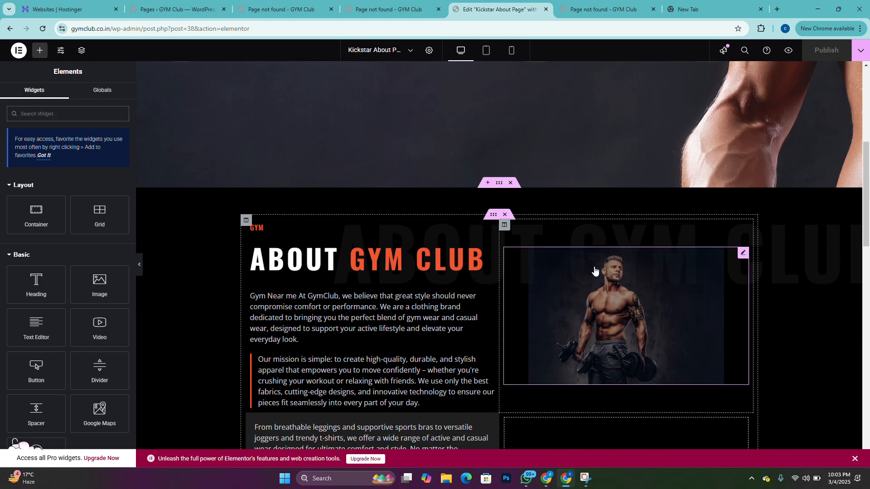
{"action": "scroll", "coordinate": [594, 271], "scroll_direction": "down", "scroll_amount": 4}
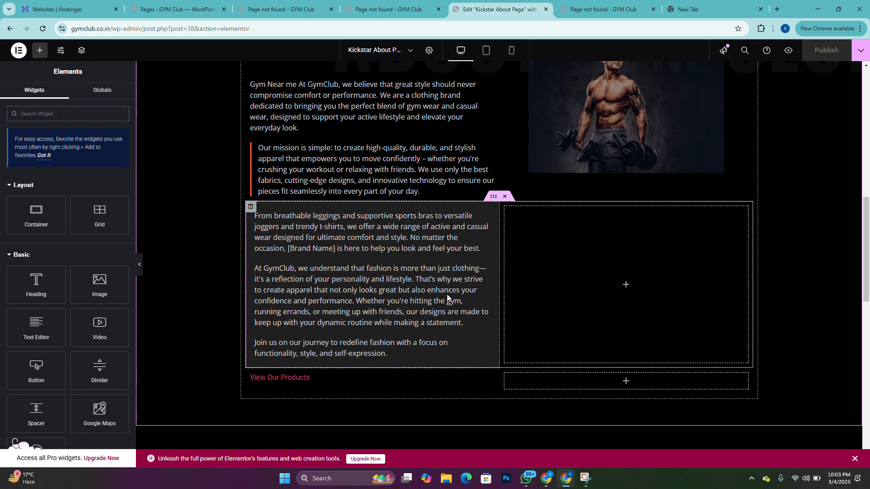
{"action": "left_click", "coordinate": [393, 291]}
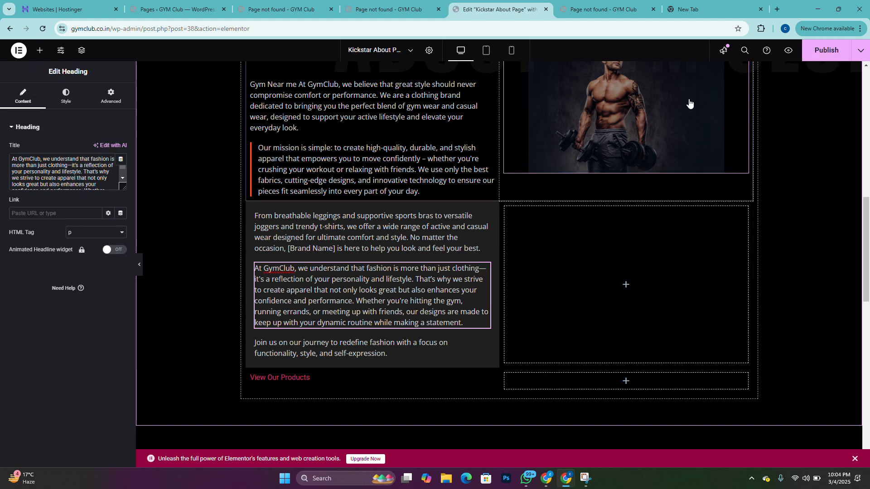
{"action": "left_click", "coordinate": [823, 60]}
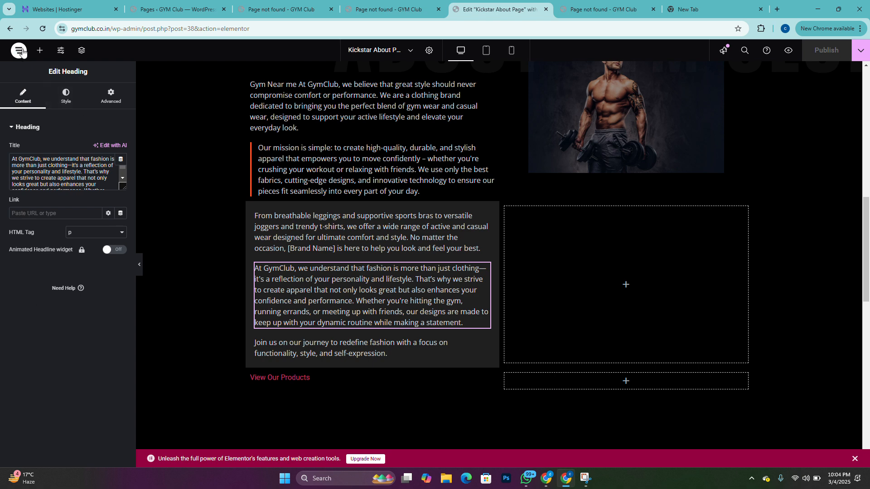
Step: Preview the Kickstar About Page from the editor, check the already open live About page, and return to the editor
{"action": "left_click", "coordinate": [119, 105]}
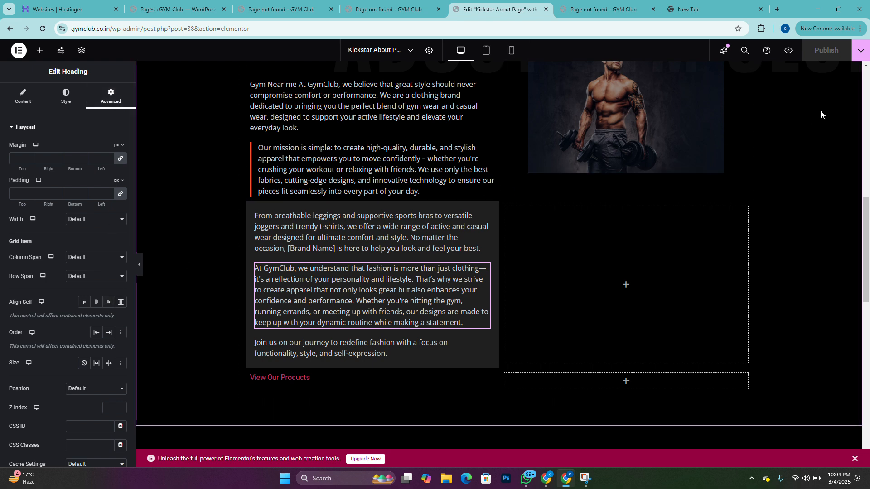
{"action": "left_click", "coordinate": [788, 53]}
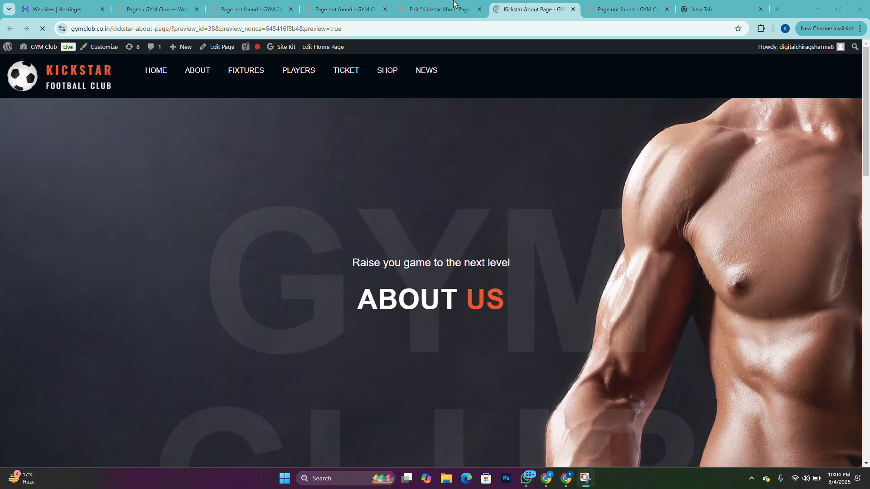
{"action": "left_click", "coordinate": [347, 10]}
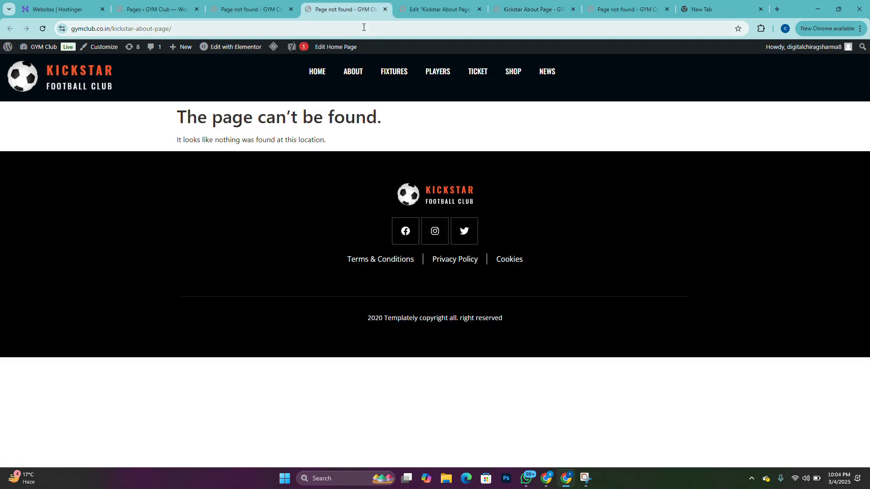
{"action": "key", "text": "ctrl+Tab"}
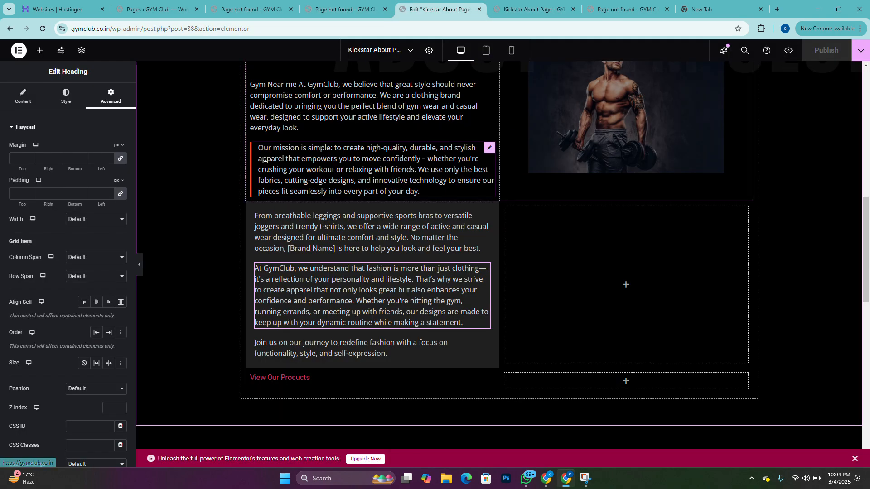
Step: Examine the page settings, save options, site settings and Elementor main menu, and close the site settings
{"action": "left_click", "coordinate": [412, 50]}
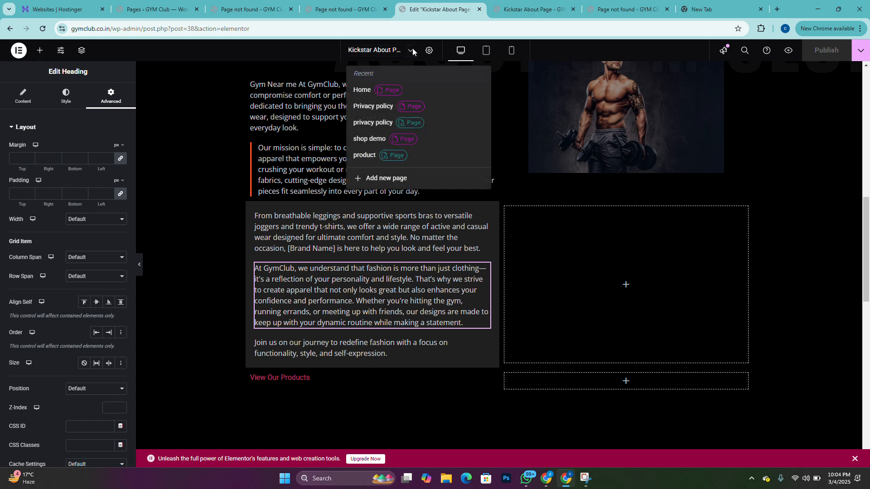
{"action": "left_click", "coordinate": [428, 51]}
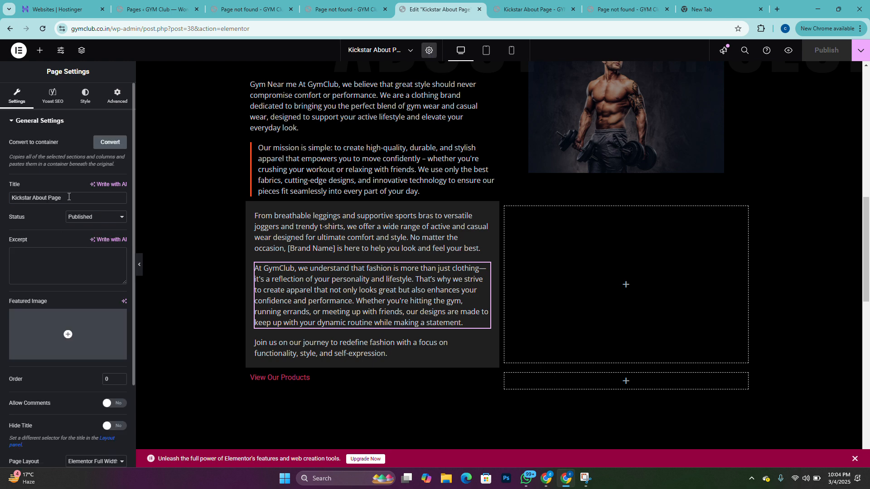
{"action": "scroll", "coordinate": [91, 210], "scroll_direction": "down", "scroll_amount": 3}
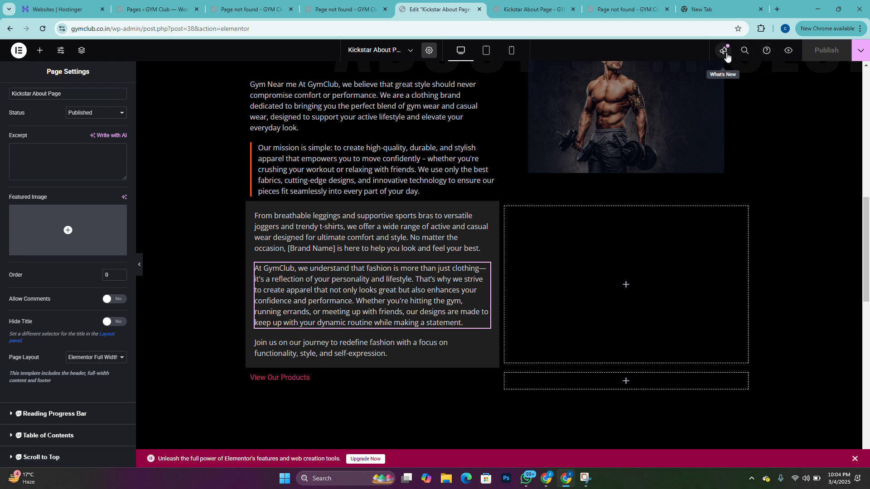
{"action": "left_click", "coordinate": [860, 50]}
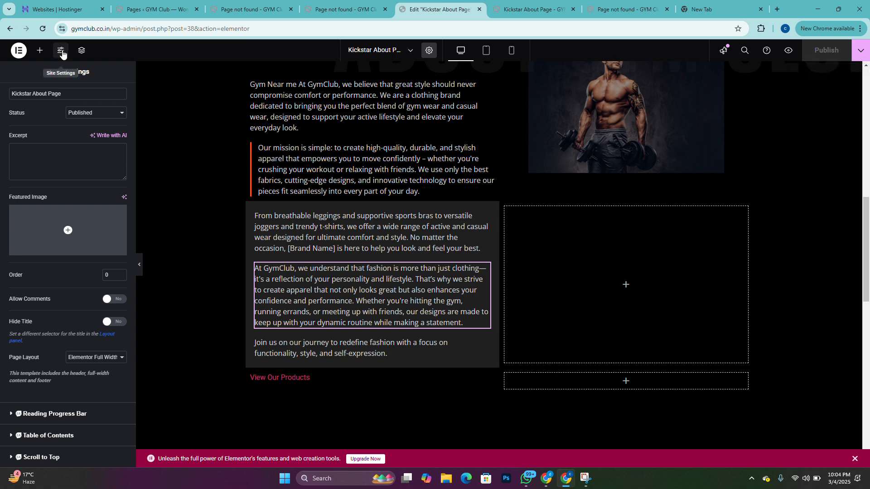
{"action": "left_click", "coordinate": [62, 52]}
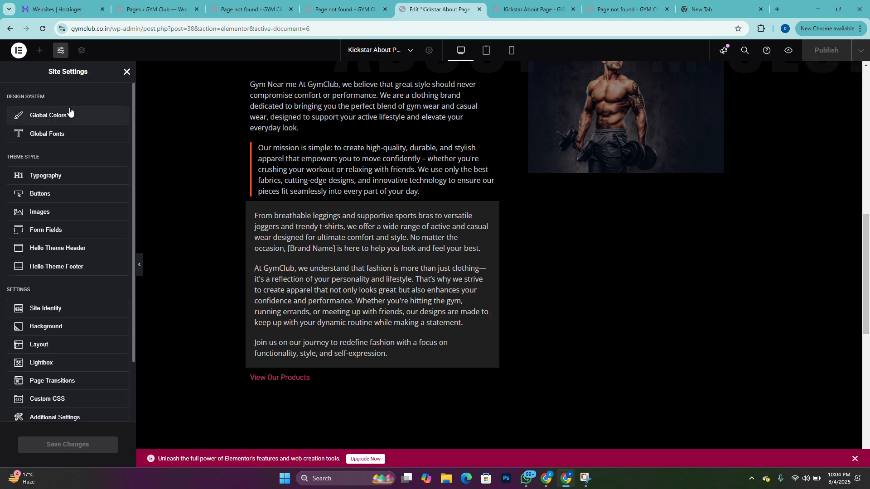
{"action": "scroll", "coordinate": [59, 230], "scroll_direction": "down", "scroll_amount": 2}
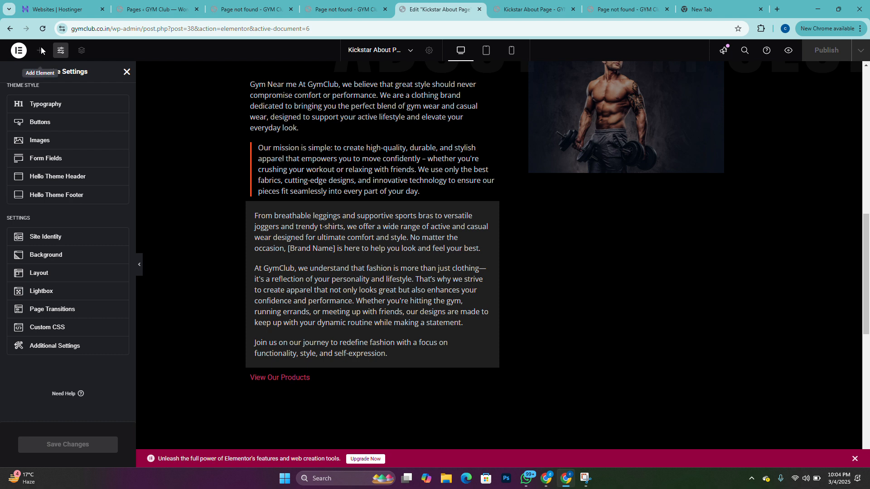
{"action": "left_click", "coordinate": [16, 51]}
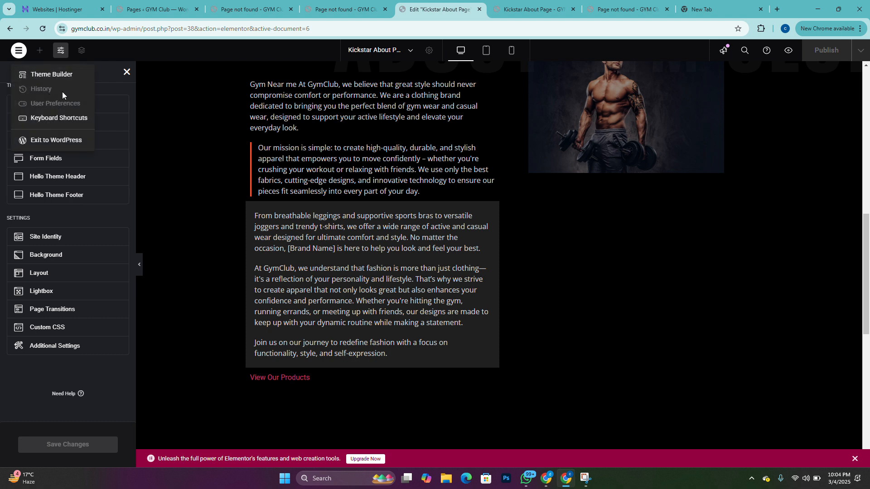
{"action": "left_click", "coordinate": [169, 194]}
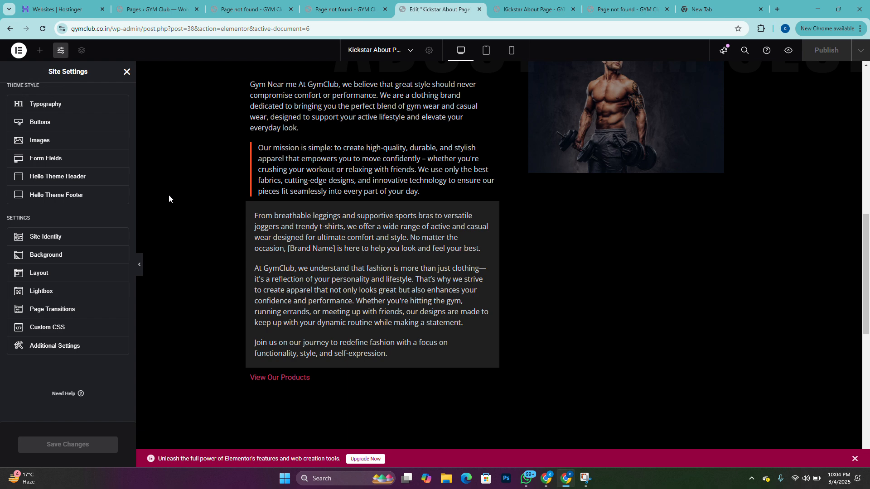
{"action": "left_click", "coordinate": [126, 76]}
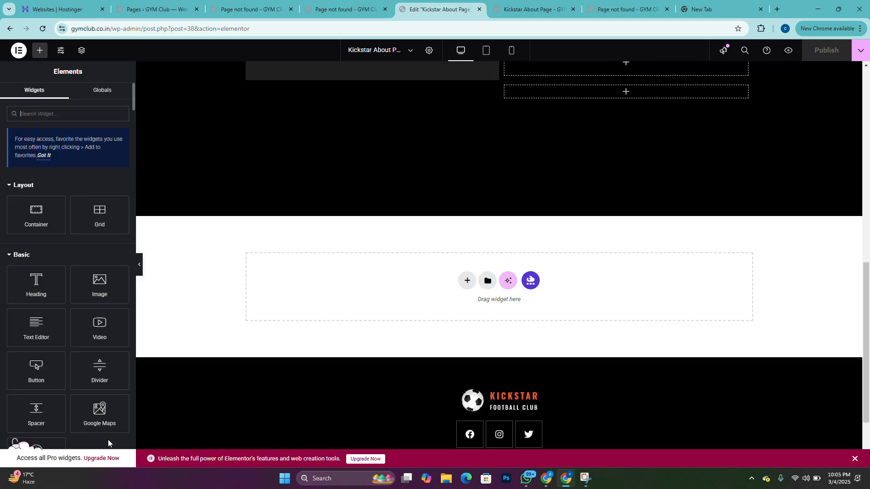
Step: Review the previewed Kickstar About Page and test the site's Home and About links from it
{"action": "scroll", "coordinate": [385, 302], "scroll_direction": "up", "scroll_amount": 7}
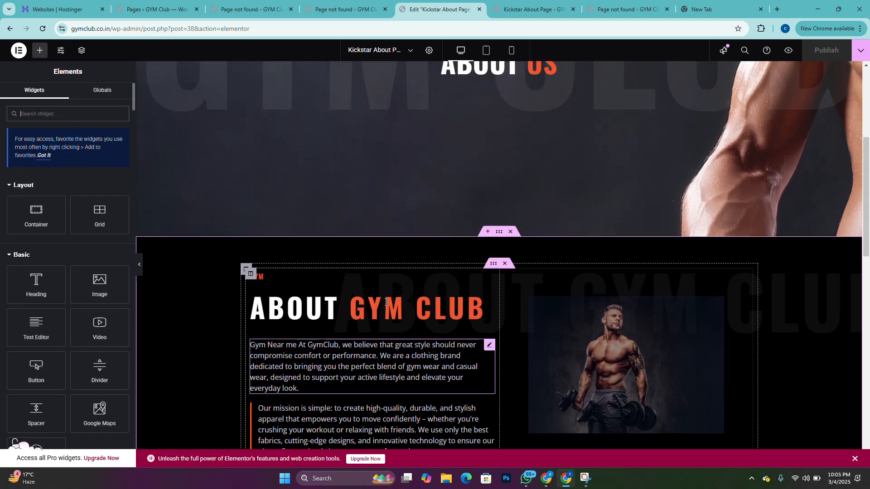
{"action": "scroll", "coordinate": [385, 302], "scroll_direction": "up", "scroll_amount": 3}
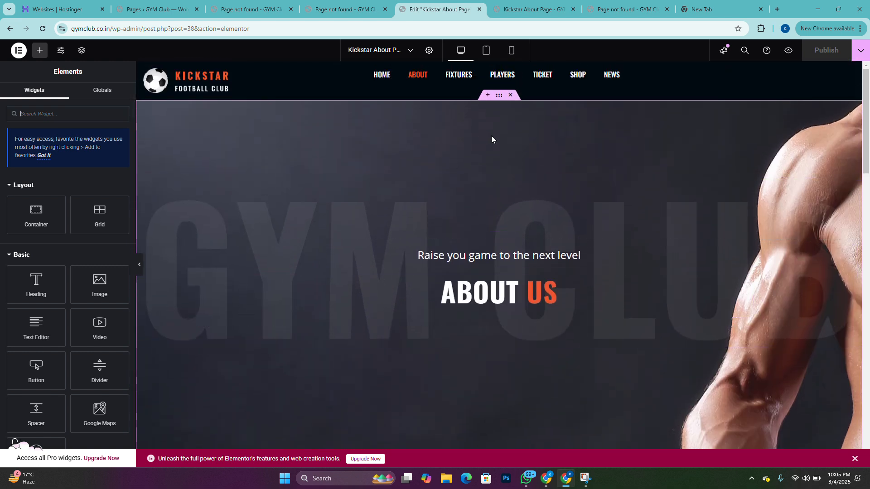
{"action": "left_click", "coordinate": [618, 4]}
{"action": "left_click", "coordinate": [511, 3]}
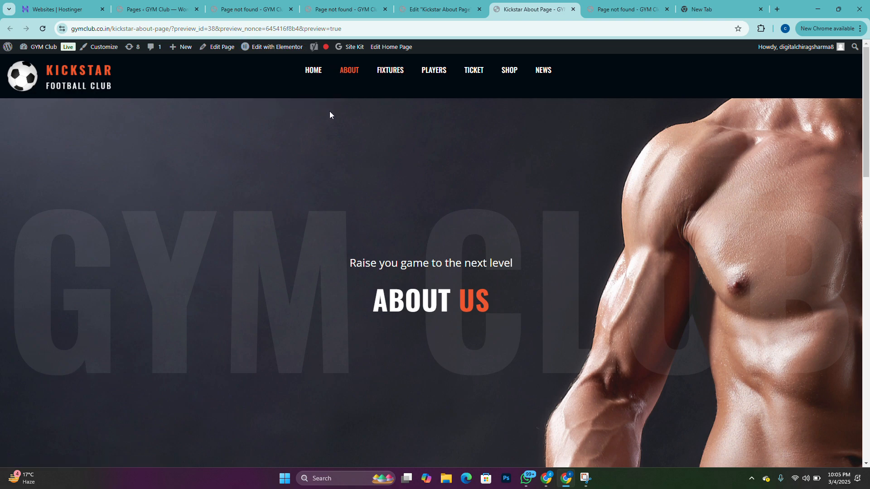
{"action": "scroll", "coordinate": [400, 197], "scroll_direction": "down", "scroll_amount": 9}
{"action": "scroll", "coordinate": [401, 195], "scroll_direction": "up", "scroll_amount": 9}
{"action": "left_click", "coordinate": [315, 70]}
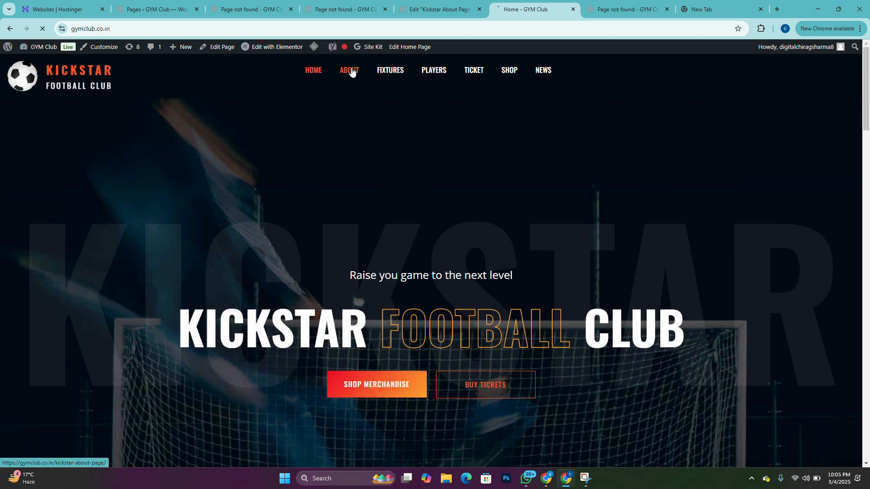
{"action": "left_click", "coordinate": [352, 71]}
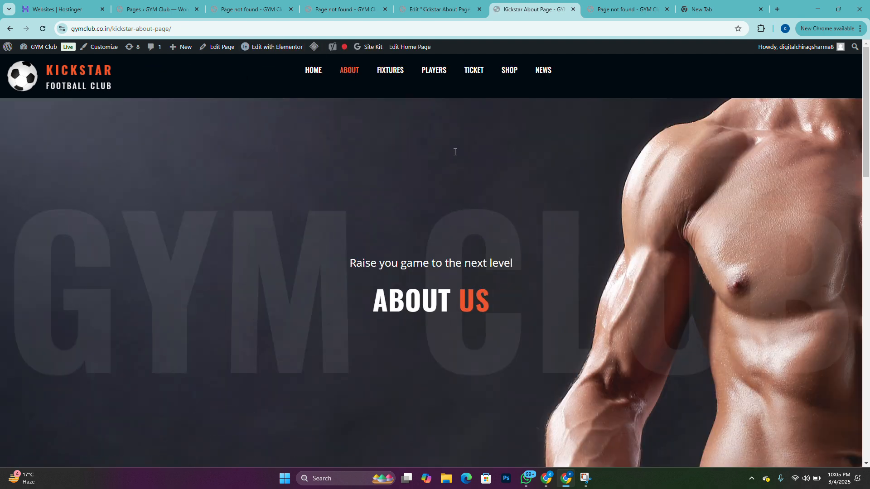
Step: Reload the previously opened live Kickstar About Page and close the redundant "Page not found" tab
{"action": "left_click", "coordinate": [342, 6]}
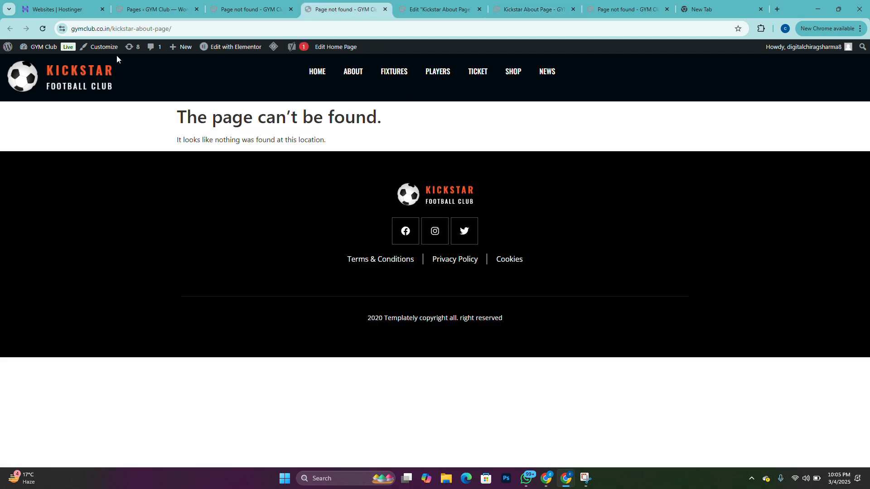
{"action": "left_click", "coordinate": [47, 29]}
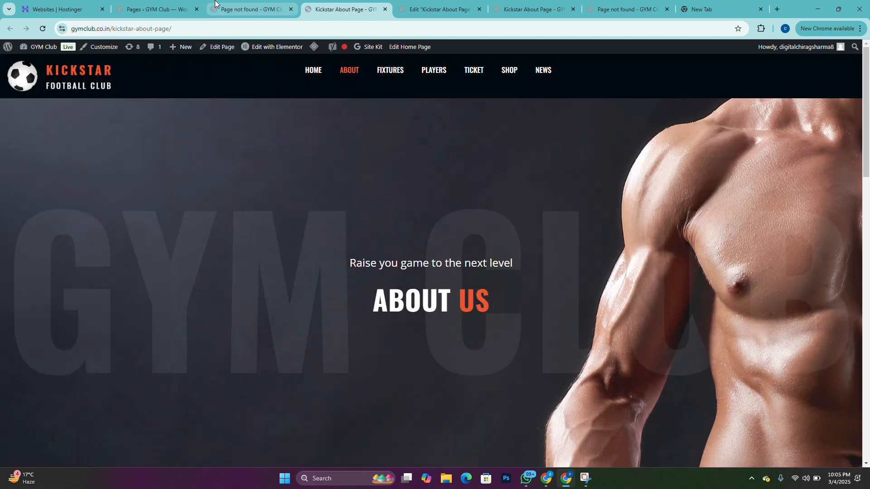
{"action": "left_click", "coordinate": [256, 5]}
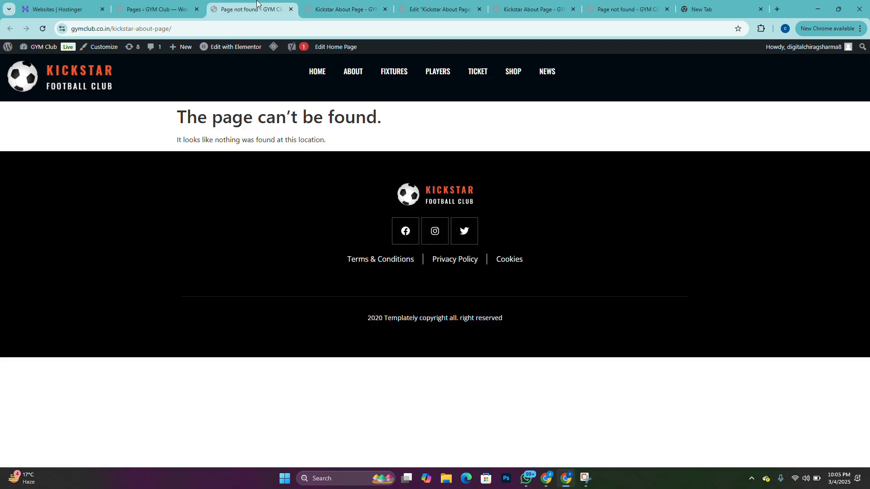
{"action": "left_click", "coordinate": [291, 9]}
Step: Open the Kickstar About Page from the pages list in the WordPress editor and go to its Yoast SEO section
{"action": "left_click", "coordinate": [159, 4]}
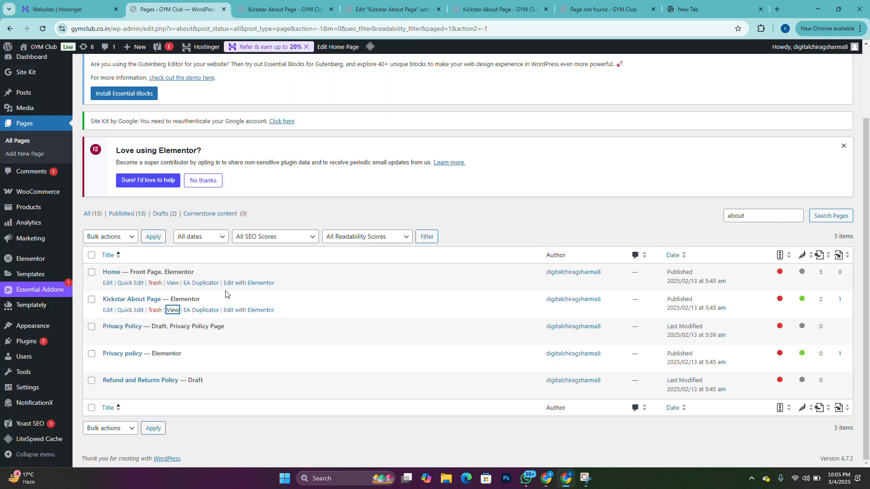
{"action": "left_click", "coordinate": [108, 311]}
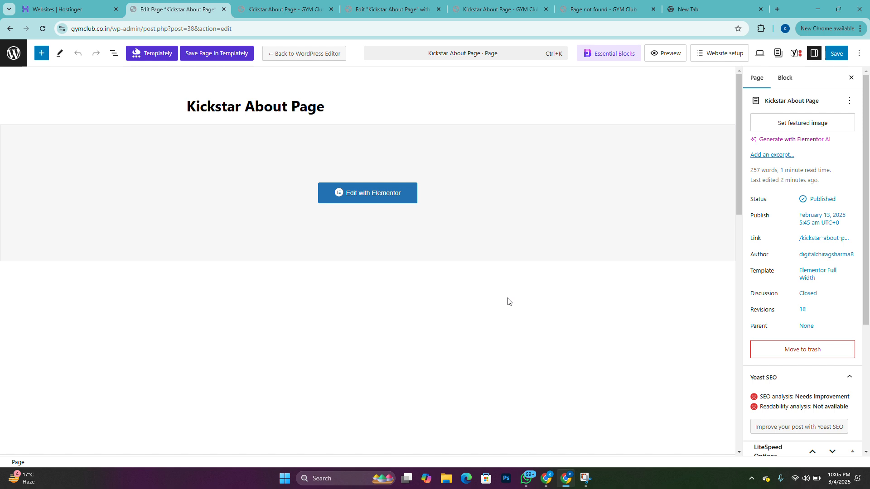
{"action": "scroll", "coordinate": [507, 301], "scroll_direction": "down", "scroll_amount": 5}
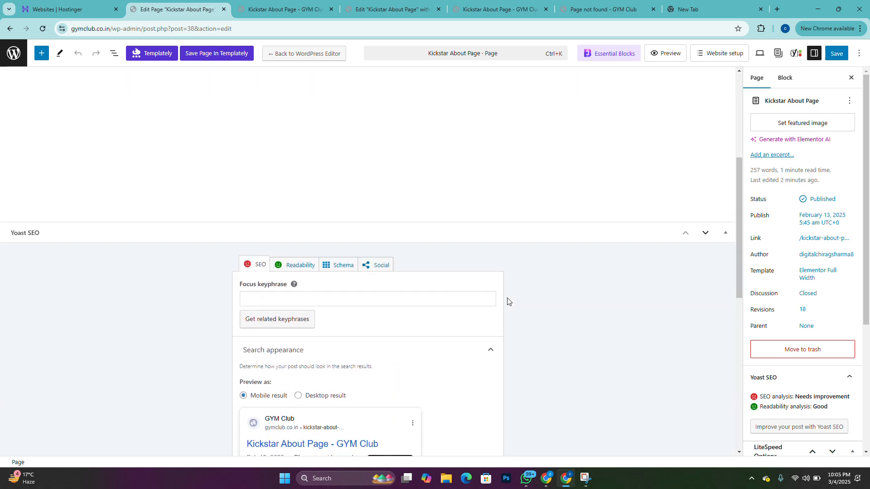
{"action": "scroll", "coordinate": [507, 301], "scroll_direction": "down", "scroll_amount": 1}
{"action": "scroll", "coordinate": [508, 301], "scroll_direction": "down", "scroll_amount": 1}
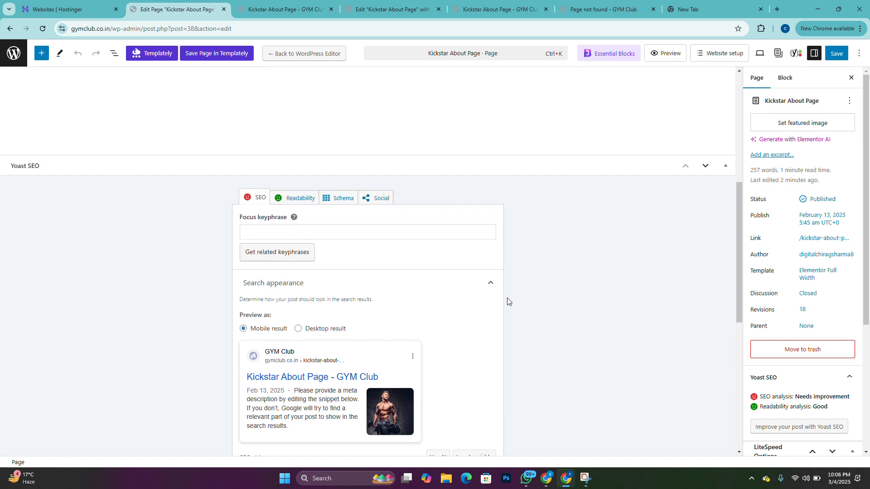
Step: Set the Kickstar About Page's focus keyphrase to "Gym Near me" in Yoast SEO
{"action": "scroll", "coordinate": [507, 301], "scroll_direction": "down", "scroll_amount": 5}
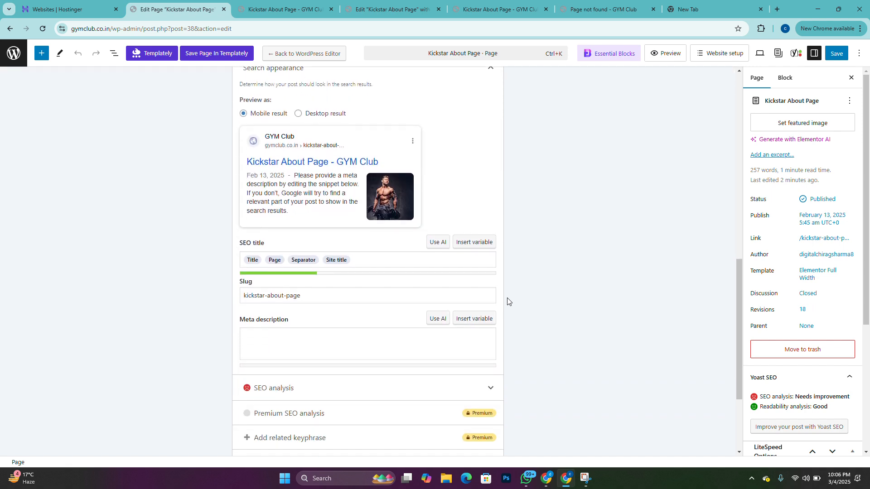
{"action": "scroll", "coordinate": [507, 301], "scroll_direction": "down", "scroll_amount": 3}
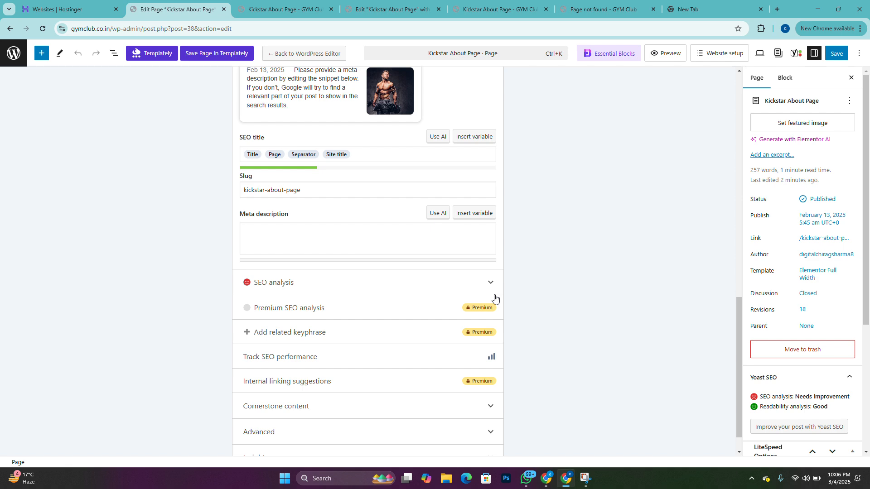
{"action": "scroll", "coordinate": [476, 271], "scroll_direction": "up", "scroll_amount": 3}
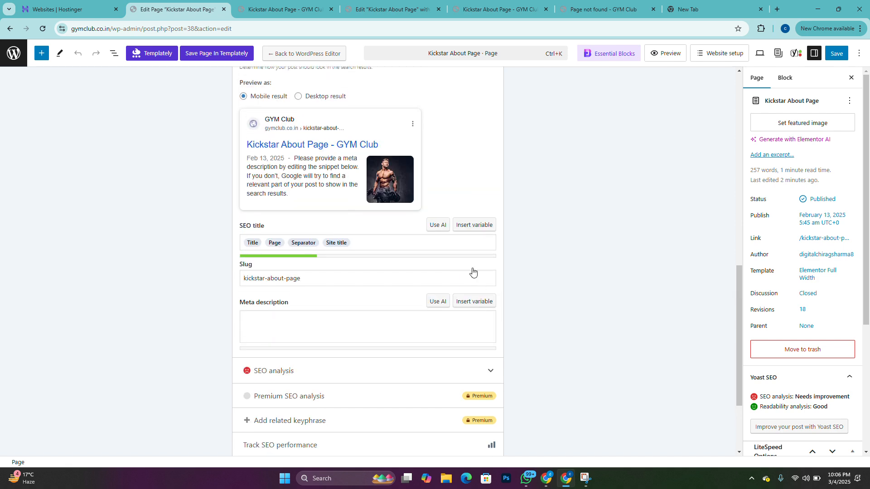
{"action": "scroll", "coordinate": [403, 233], "scroll_direction": "up", "scroll_amount": 4}
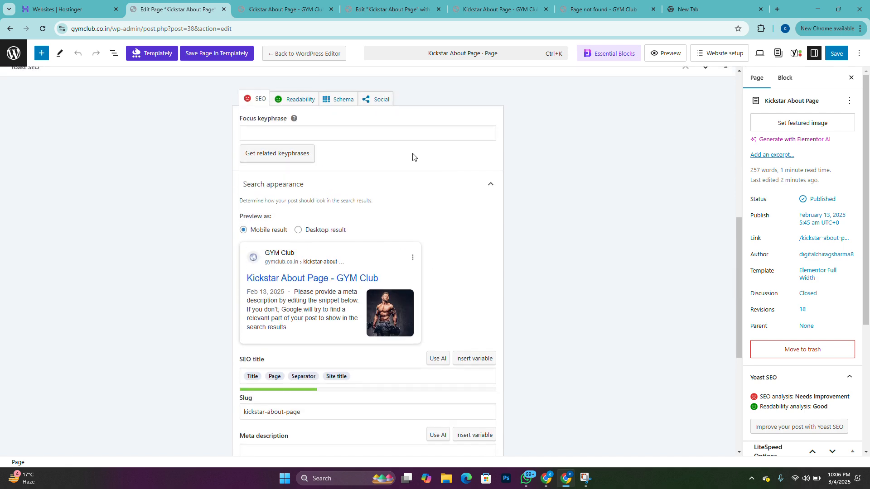
{"action": "left_click", "coordinate": [403, 135]}
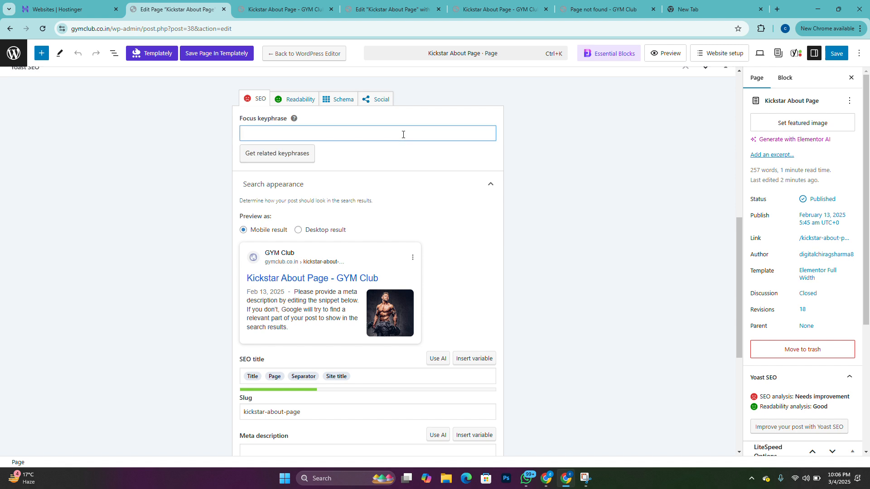
{"action": "type", "text": "Gym Near me"}
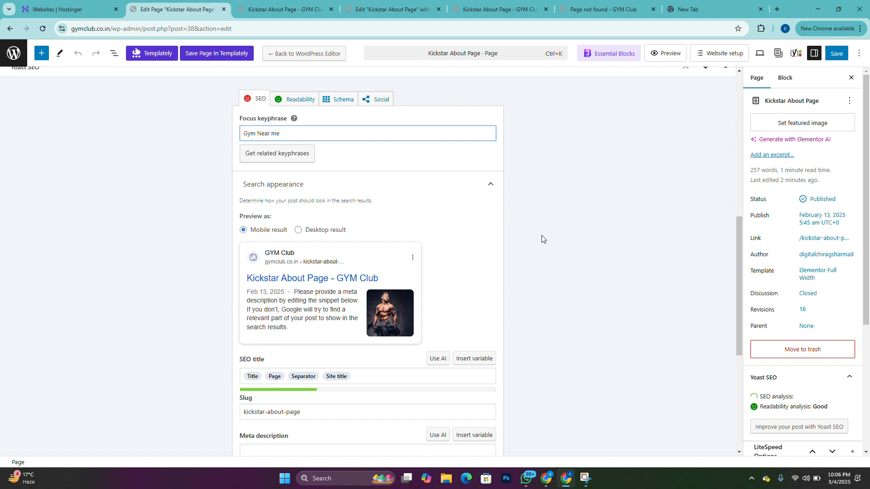
{"action": "scroll", "coordinate": [544, 238], "scroll_direction": "down", "scroll_amount": 1}
{"action": "scroll", "coordinate": [543, 239], "scroll_direction": "down", "scroll_amount": 1}
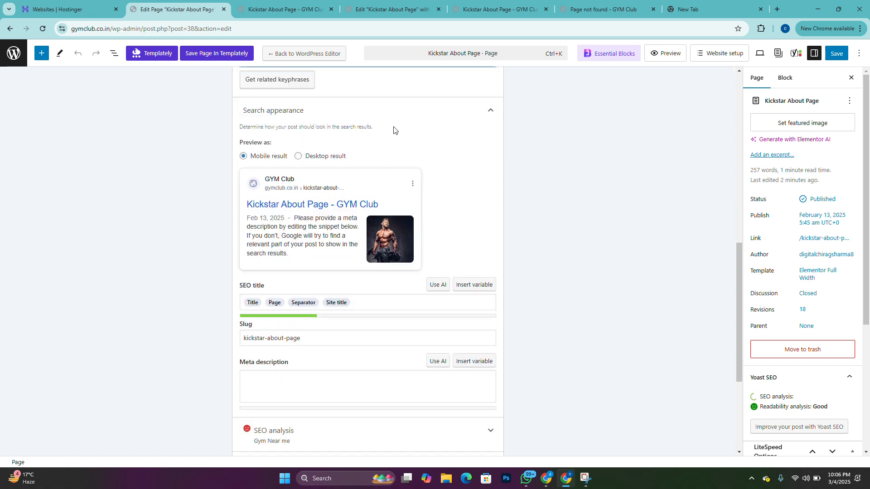
Step: Copy the focus keyphrase "Gym Near me" into the SEO title before the Separator variable and remove the Title variable
{"action": "scroll", "coordinate": [388, 131], "scroll_direction": "up", "scroll_amount": 5}
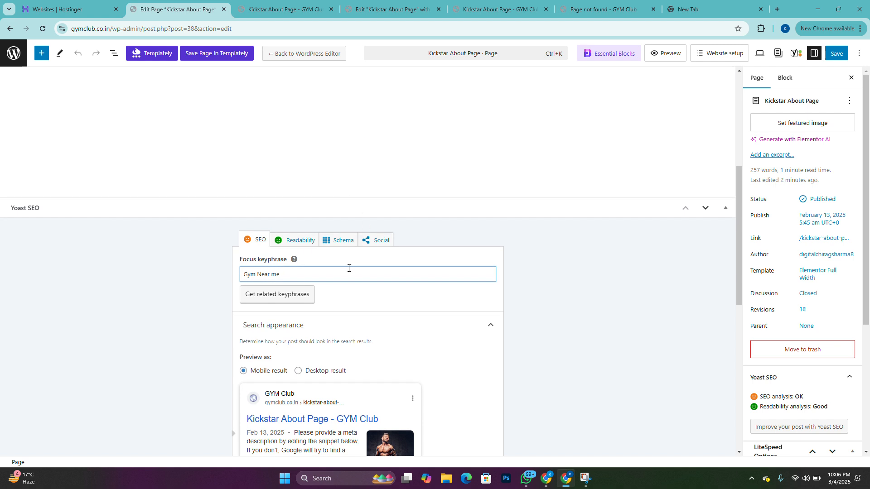
{"action": "key", "text": "ctrl+shift+Left"}
{"action": "key", "text": "ctrl+shift+Left"}
{"action": "key", "text": "ctrl+shift+Left"}
{"action": "key", "text": "ctrl+c"}
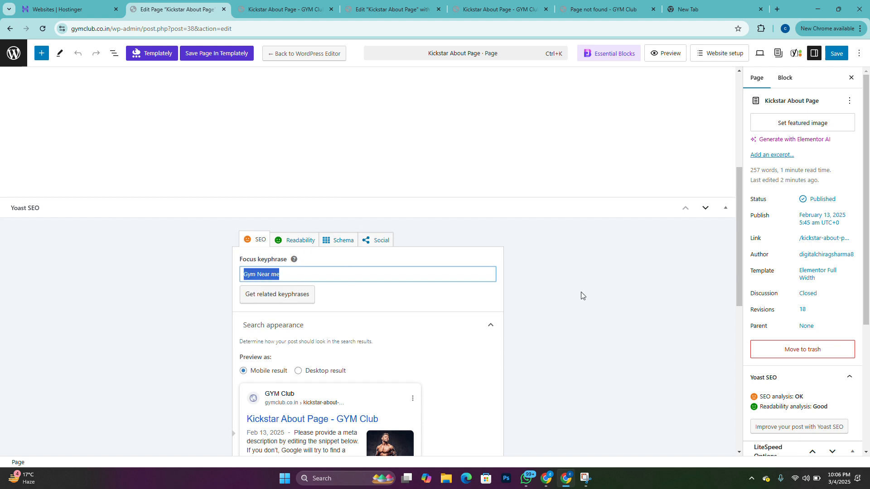
{"action": "scroll", "coordinate": [581, 296], "scroll_direction": "down", "scroll_amount": 3}
{"action": "scroll", "coordinate": [392, 359], "scroll_direction": "down", "scroll_amount": 1}
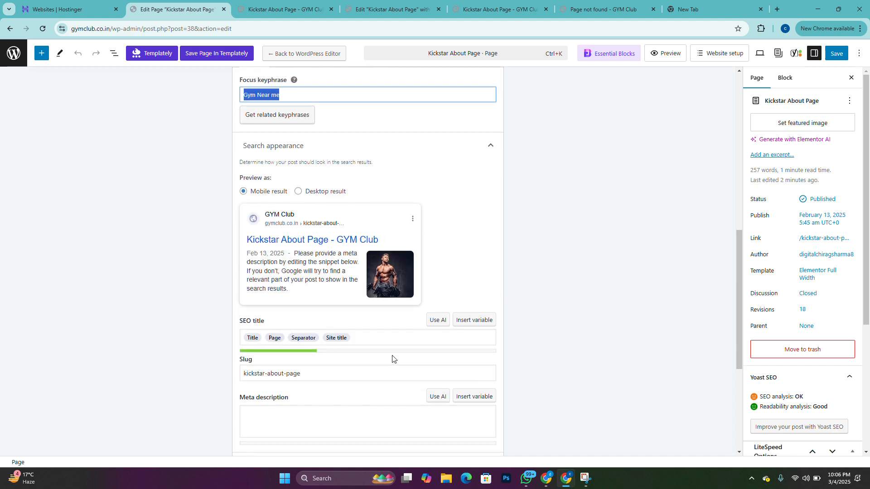
{"action": "left_click", "coordinate": [285, 334]}
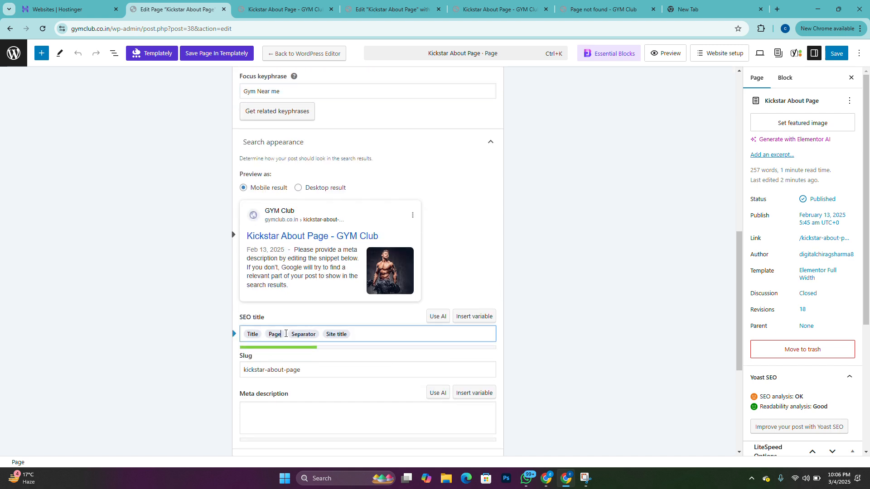
{"action": "key", "text": "ctrl+v"}
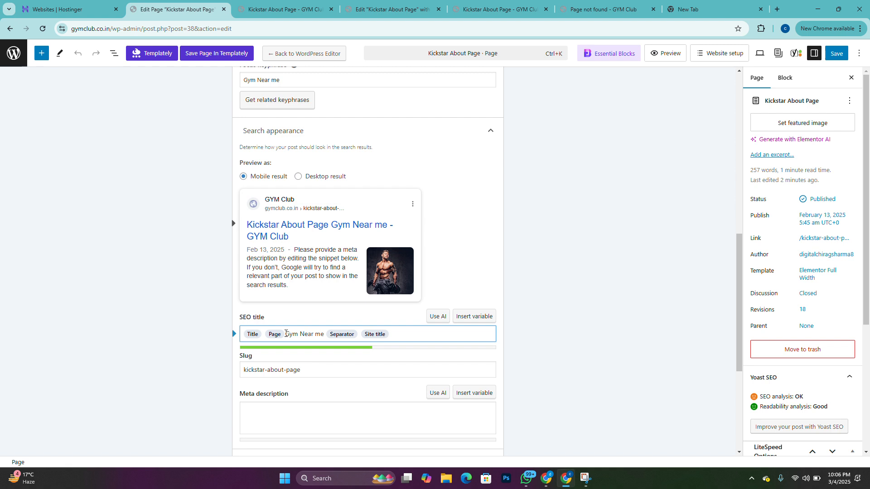
{"action": "key", "text": "BackSpace"}
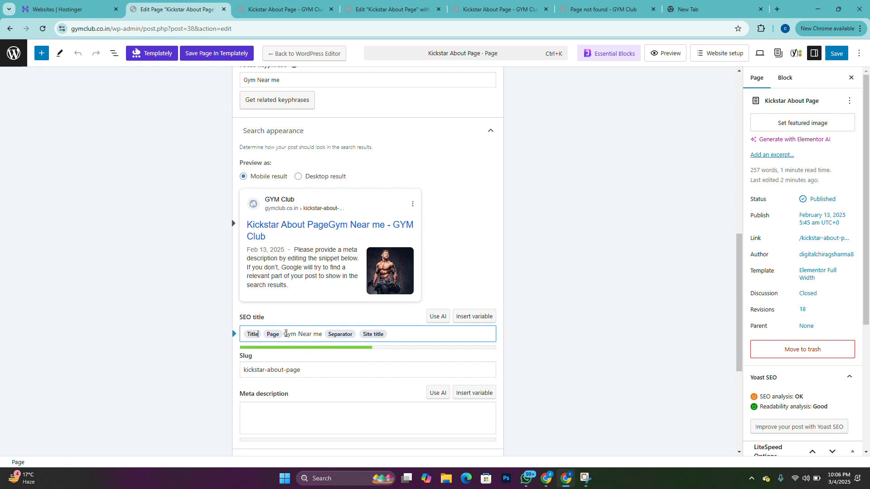
{"action": "key", "text": "BackSpace"}
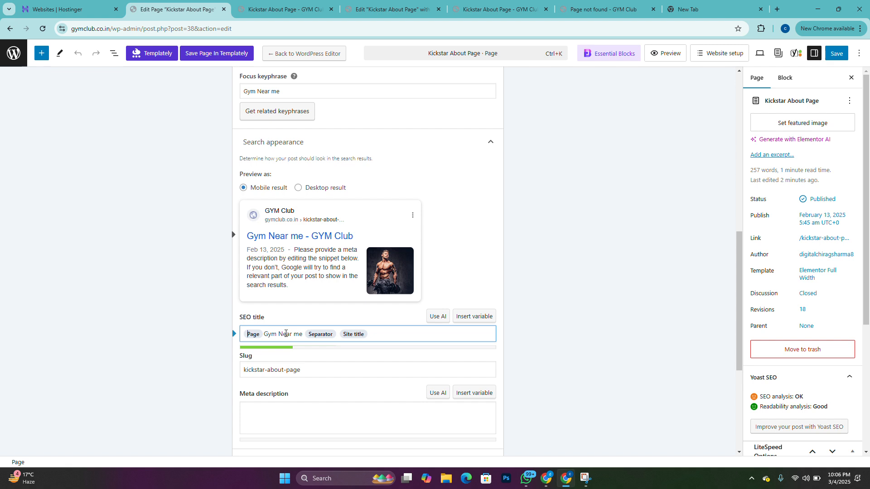
{"action": "left_click", "coordinate": [586, 299]}
Step: Replace the page's slug with the copied keyphrase "Gym Near me"
{"action": "scroll", "coordinate": [584, 302], "scroll_direction": "down", "scroll_amount": 2}
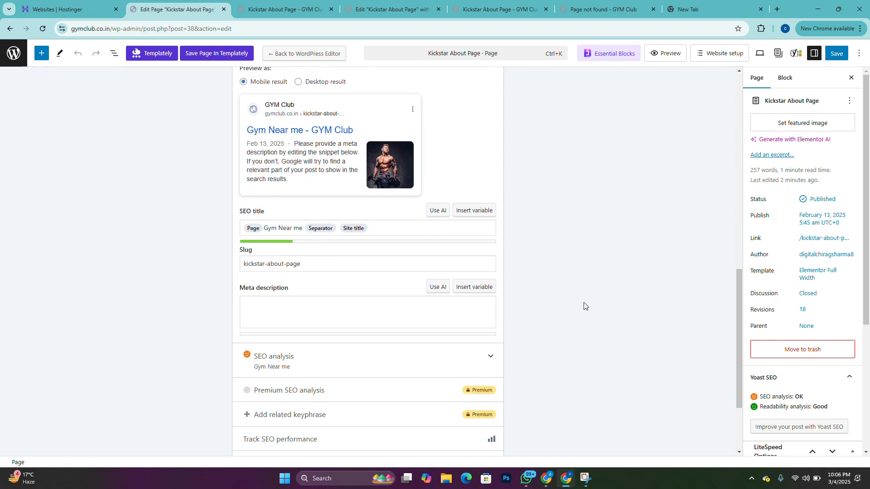
{"action": "triple_click", "coordinate": [325, 269]}
{"action": "key", "text": "ctrl+v"}
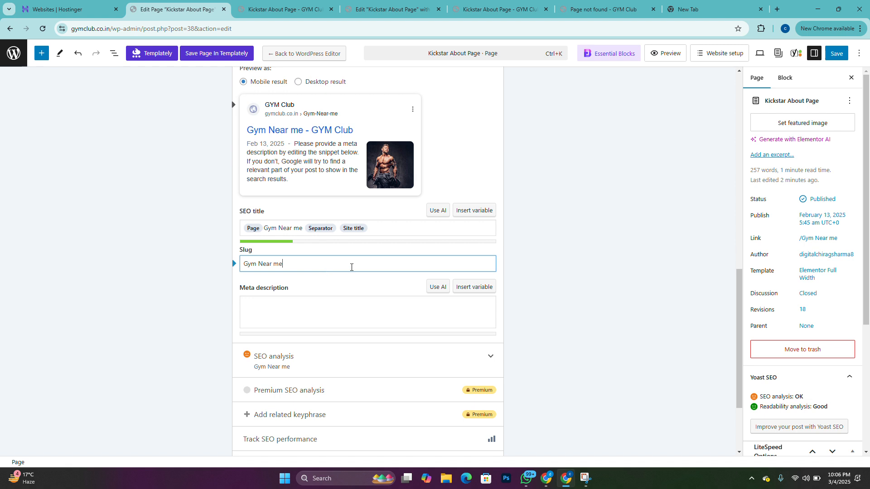
{"action": "left_click", "coordinate": [540, 287]}
Step: Set the meta description to "We are the best gym in Meerut and also we are the best supplements provider for heavy weight lifter and body Builders."
{"action": "left_click", "coordinate": [383, 319]}
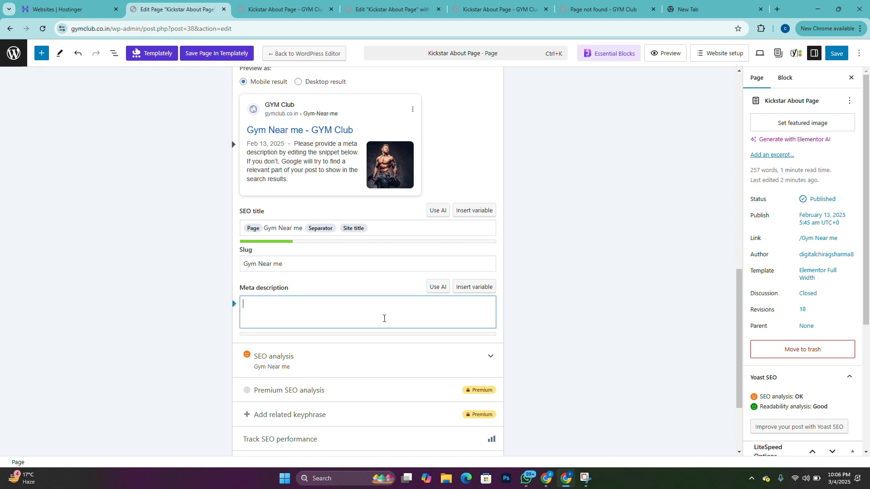
{"action": "type", "text": "We "}
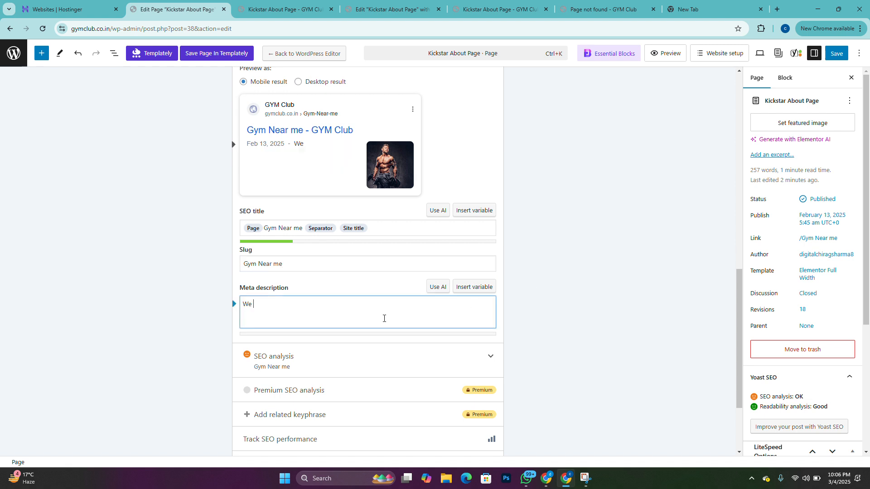
{"action": "type", "text": "are the be"}
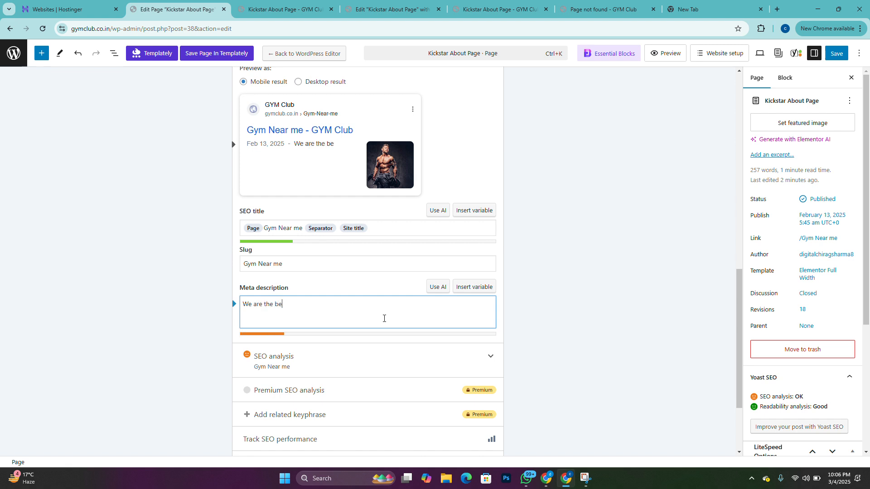
{"action": "type", "text": "st gym in Me"}
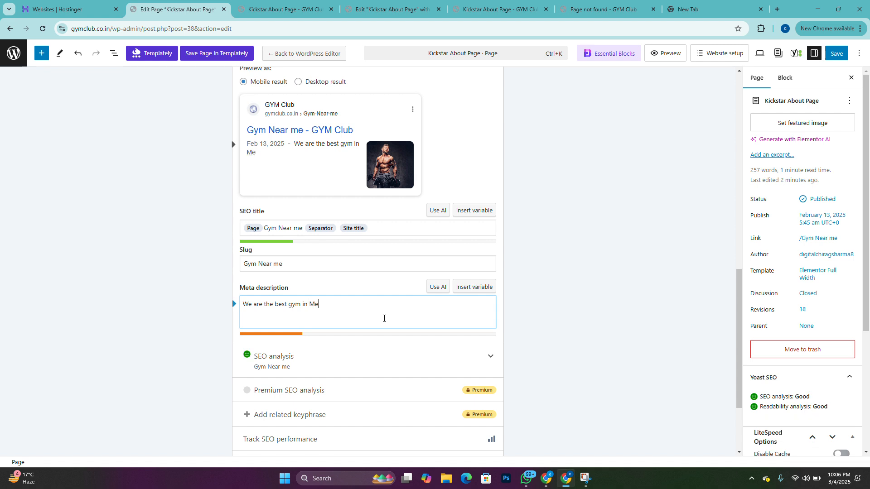
{"action": "type", "text": "erut and also we the"}
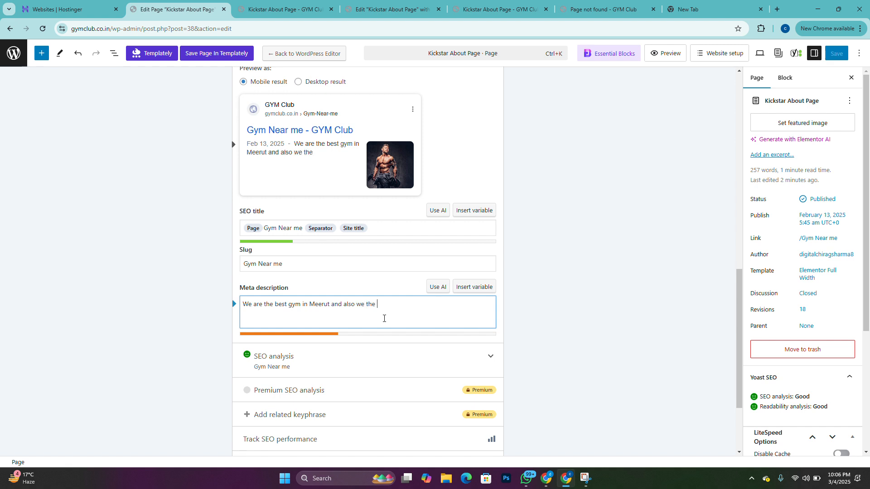
{"action": "key", "text": "BackSpace"}
{"action": "key", "text": "BackSpace"}
{"action": "key", "text": "BackSpace"}
{"action": "key", "text": "BackSpace"}
{"action": "type", "text": "are the best su"}
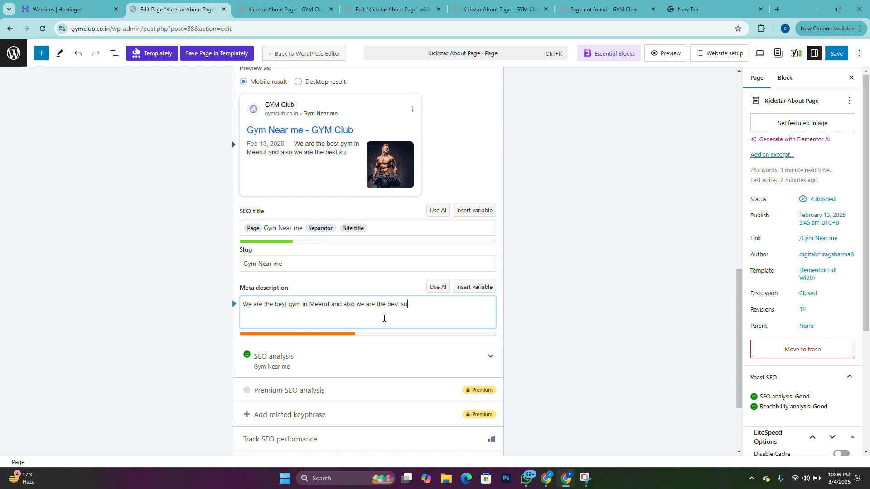
{"action": "type", "text": "pplemets"}
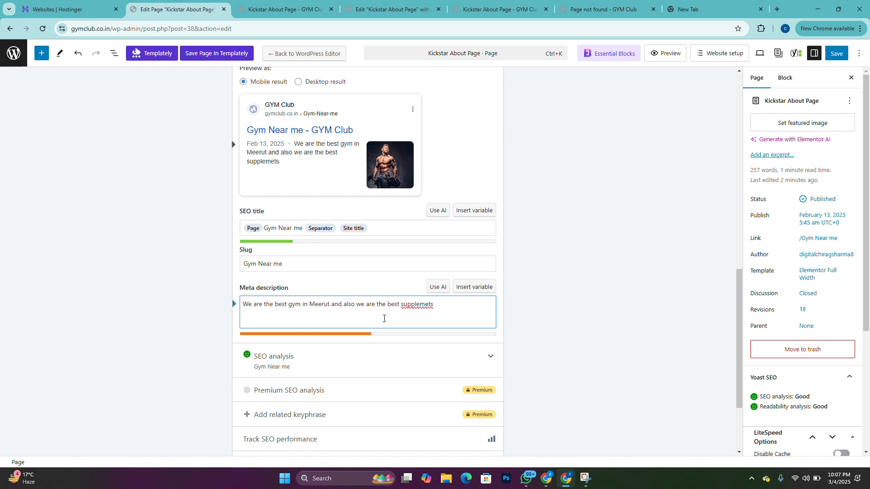
{"action": "right_click", "coordinate": [419, 305]}
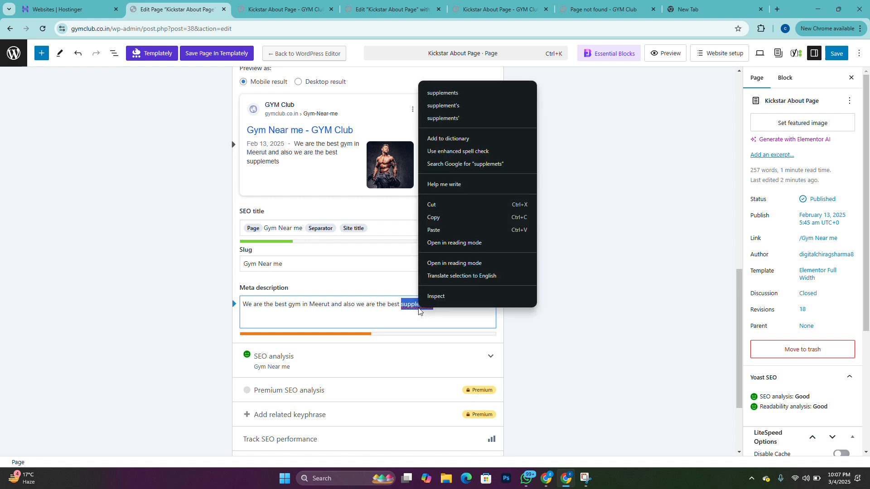
{"action": "left_click", "coordinate": [463, 94]}
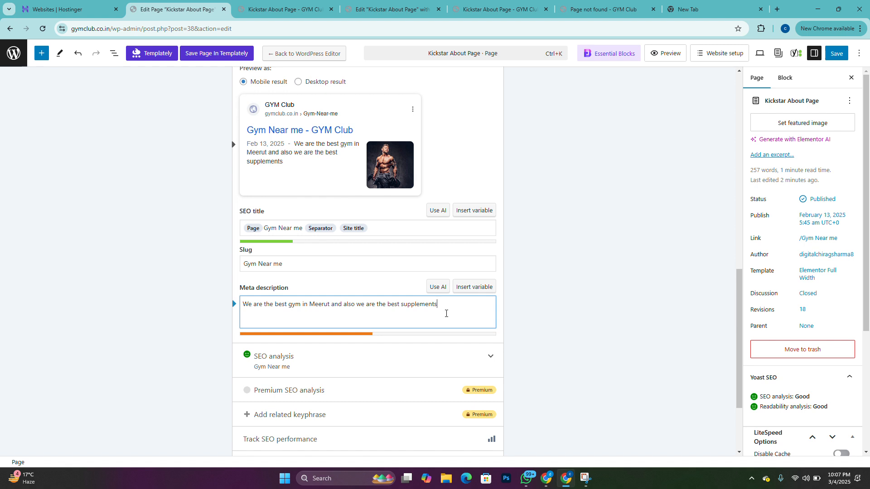
{"action": "type", "text": "provider"}
{"action": "type", "text": " in"}
{"action": "key", "text": "BackSpace"}
{"action": "key", "text": "BackSpace"}
{"action": "type", "text": "hea"}
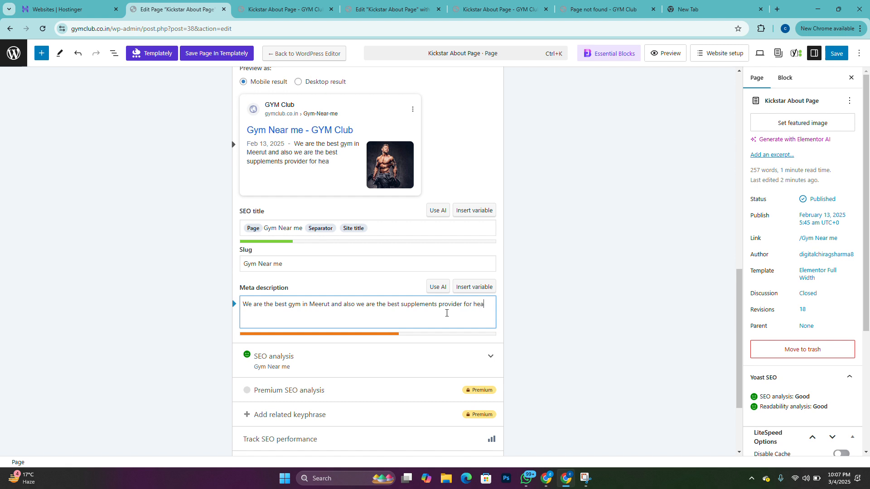
{"action": "type", "text": "vy weight ligf"}
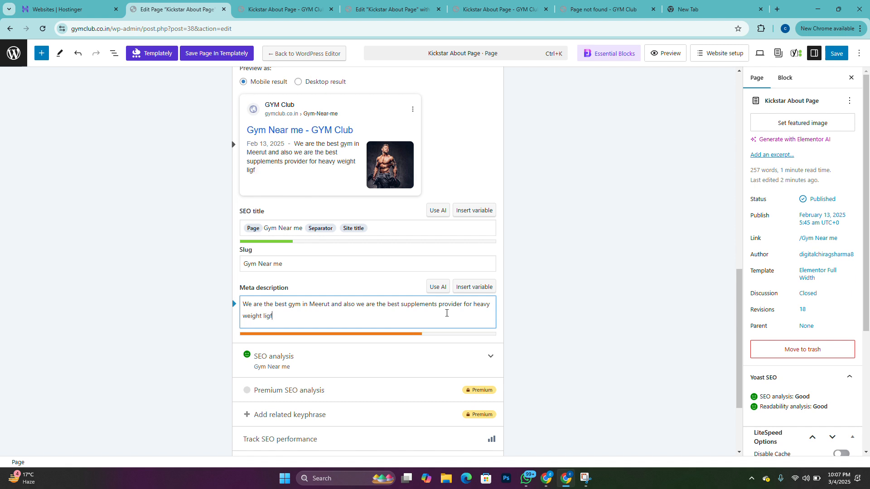
{"action": "type", "text": "er and body"}
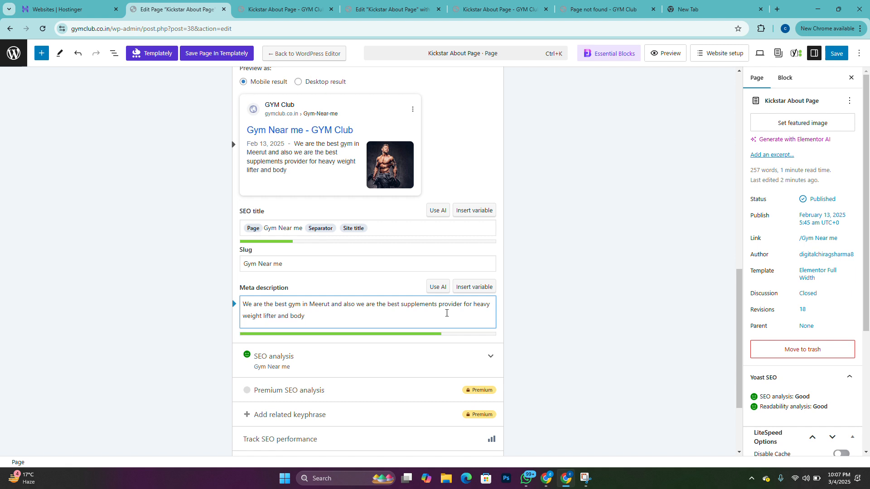
{"action": "type", "text": " Builders."}
Step: Expand the SEO analysis for the keyphrase and examine its problems, improvements and good results
{"action": "left_click", "coordinate": [449, 356]}
{"action": "scroll", "coordinate": [478, 300], "scroll_direction": "up", "scroll_amount": 8}
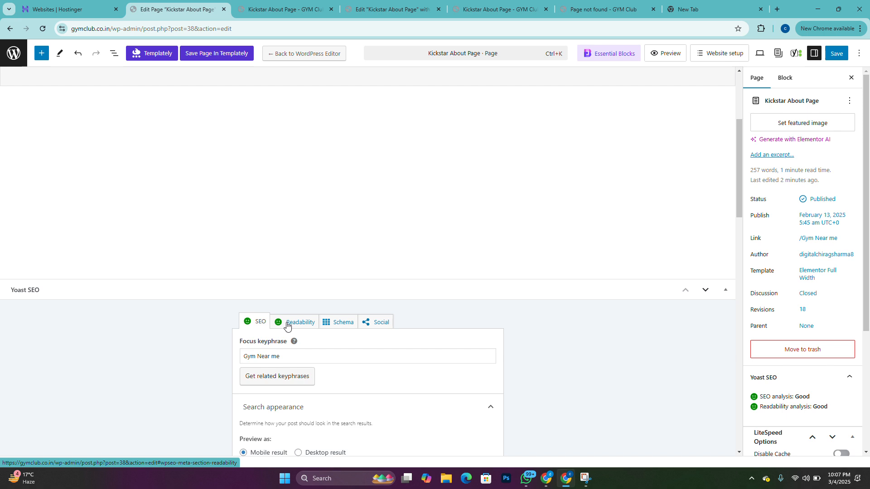
{"action": "scroll", "coordinate": [287, 325], "scroll_direction": "down", "scroll_amount": 3}
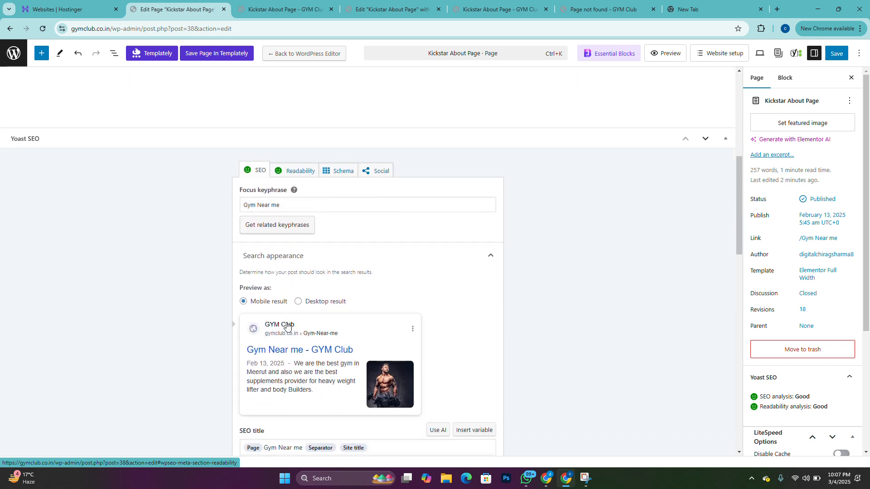
{"action": "scroll", "coordinate": [287, 325], "scroll_direction": "down", "scroll_amount": 6}
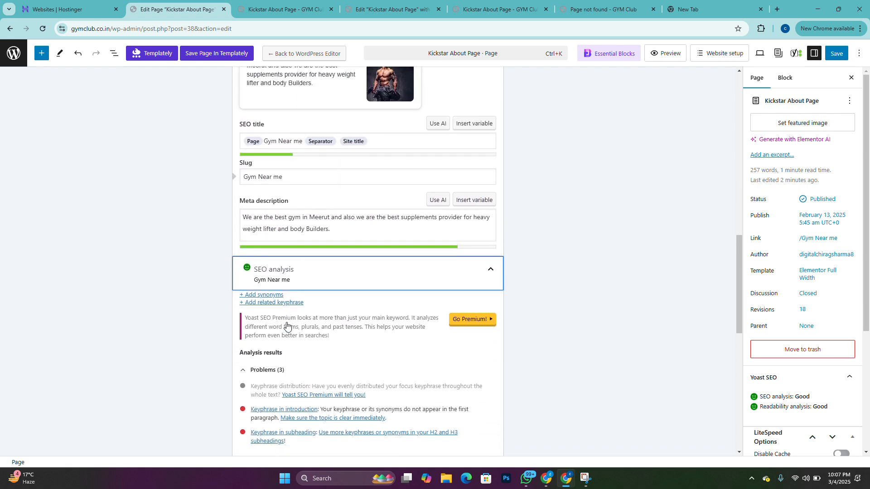
{"action": "scroll", "coordinate": [287, 325], "scroll_direction": "down", "scroll_amount": 5}
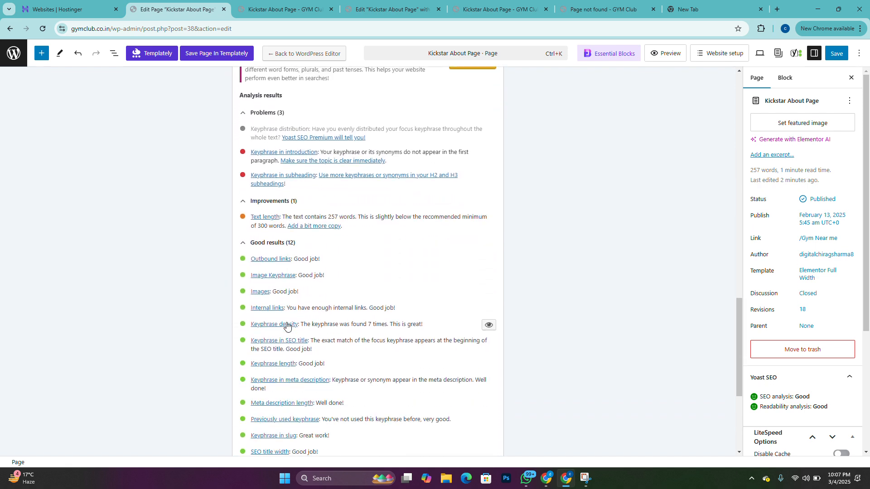
{"action": "scroll", "coordinate": [286, 325], "scroll_direction": "down", "scroll_amount": 2}
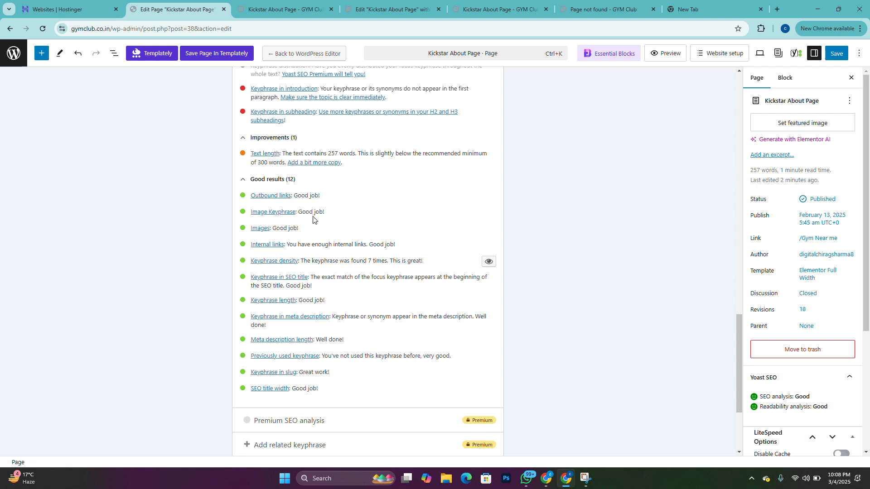
{"action": "scroll", "coordinate": [350, 259], "scroll_direction": "up", "scroll_amount": 2}
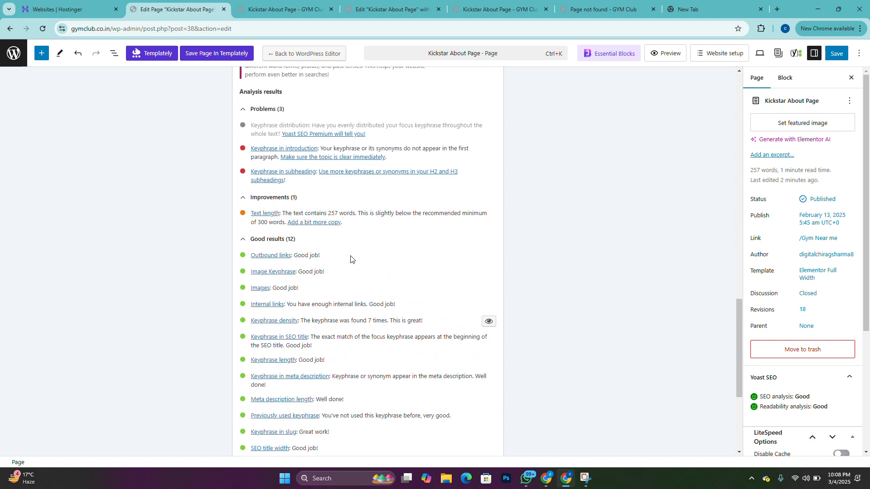
{"action": "scroll", "coordinate": [351, 259], "scroll_direction": "up", "scroll_amount": 2}
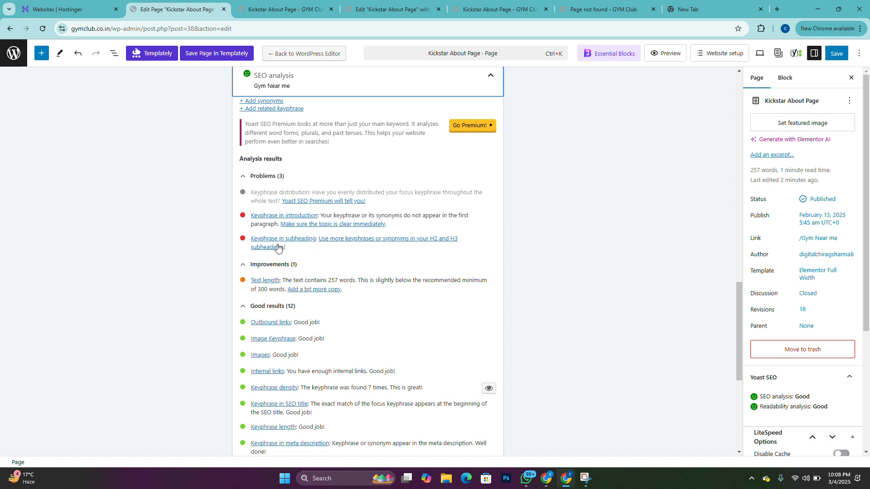
Step: Examine the live About page's hero text, Gym subheading and introductory paragraphs against the keyphrase problems in the SEO analysis
{"action": "scroll", "coordinate": [353, 254], "scroll_direction": "up", "scroll_amount": 1}
{"action": "scroll", "coordinate": [354, 254], "scroll_direction": "up", "scroll_amount": 1}
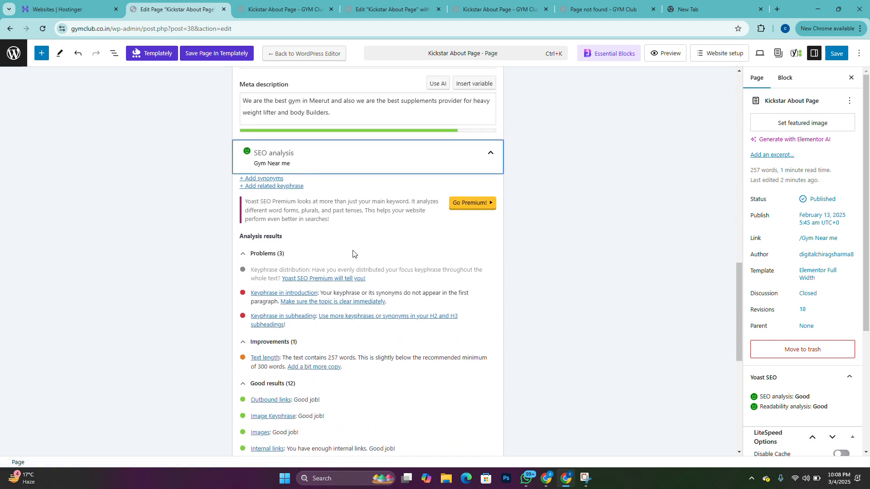
{"action": "left_click", "coordinate": [285, 9]}
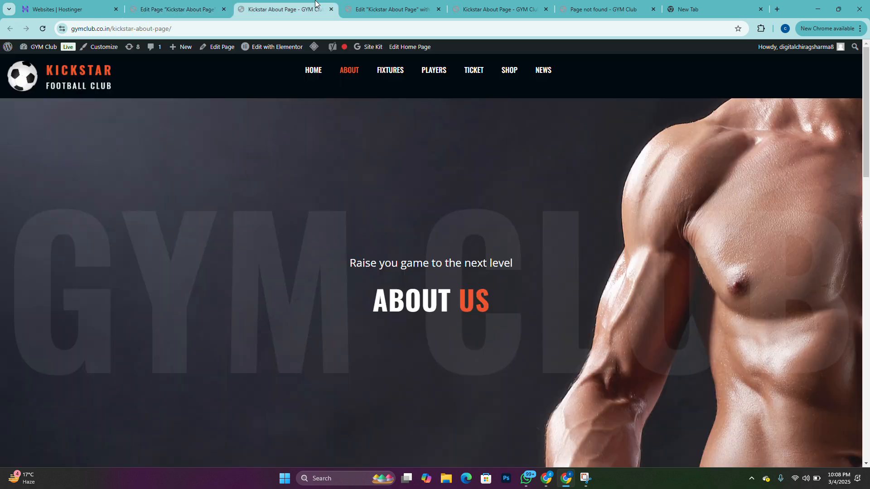
{"action": "scroll", "coordinate": [409, 215], "scroll_direction": "down", "scroll_amount": 6}
{"action": "scroll", "coordinate": [409, 214], "scroll_direction": "up", "scroll_amount": 3}
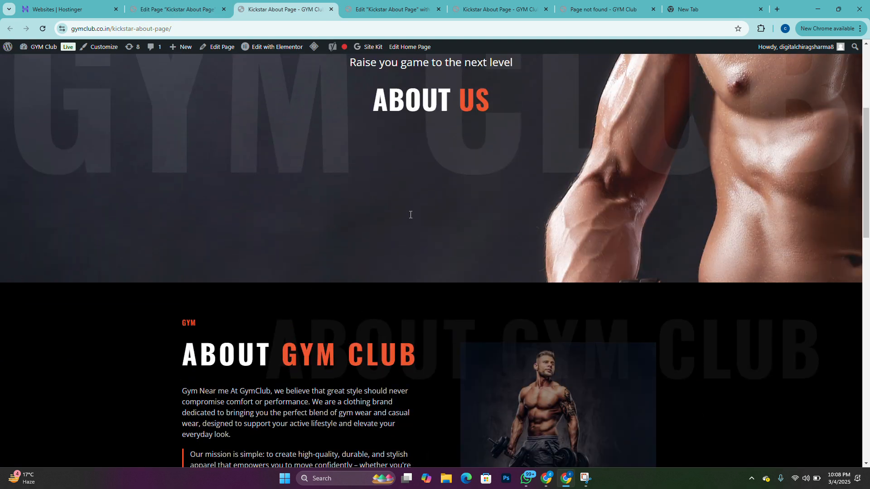
{"action": "left_click_drag", "start_coordinate": [352, 119], "coordinate": [498, 127]}
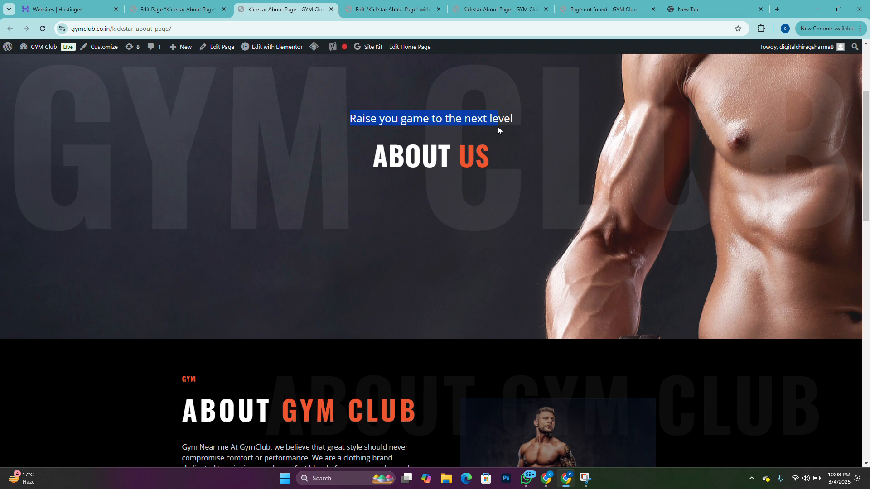
{"action": "scroll", "coordinate": [500, 126], "scroll_direction": "down", "scroll_amount": 5}
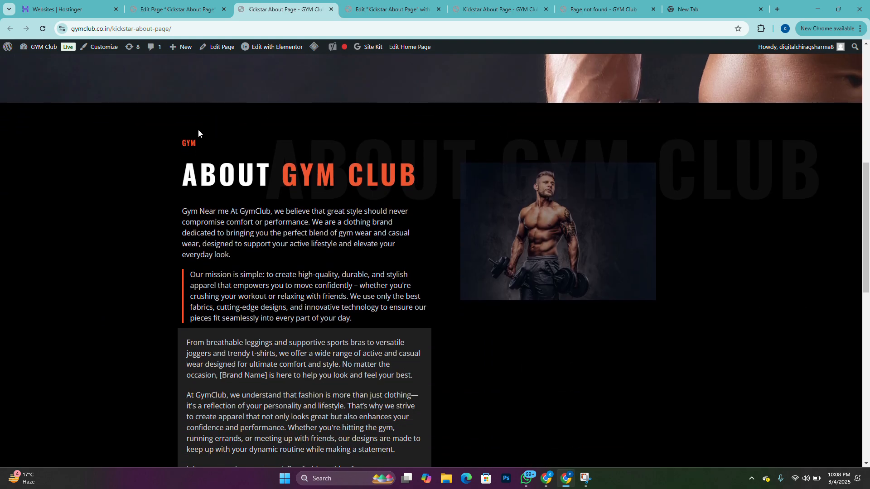
{"action": "scroll", "coordinate": [301, 214], "scroll_direction": "down", "scroll_amount": 5}
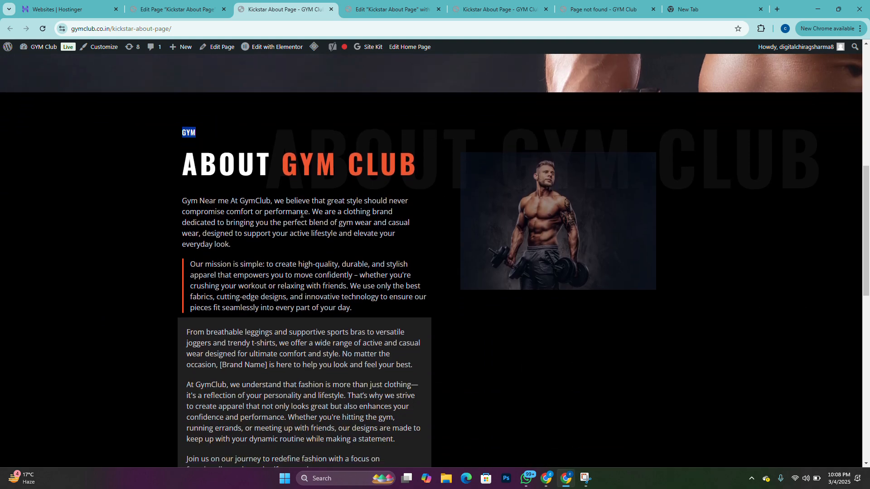
{"action": "scroll", "coordinate": [301, 213], "scroll_direction": "up", "scroll_amount": 3}
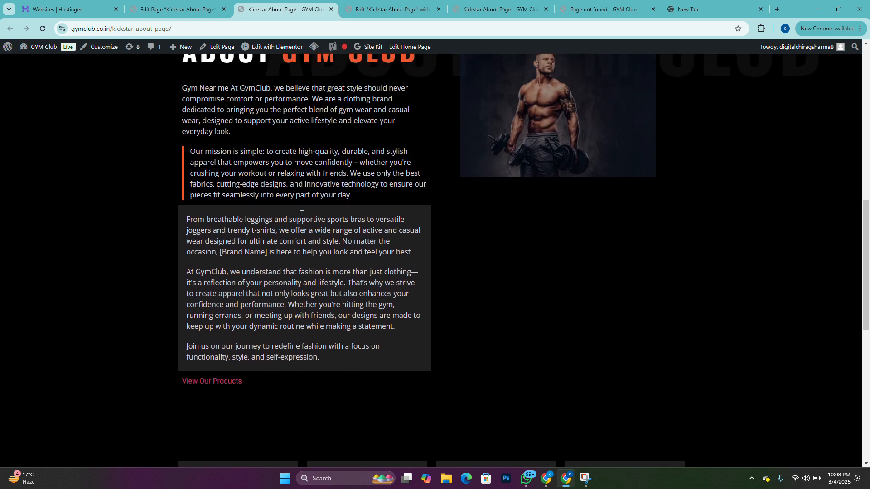
{"action": "left_click_drag", "start_coordinate": [183, 194], "coordinate": [357, 233]}
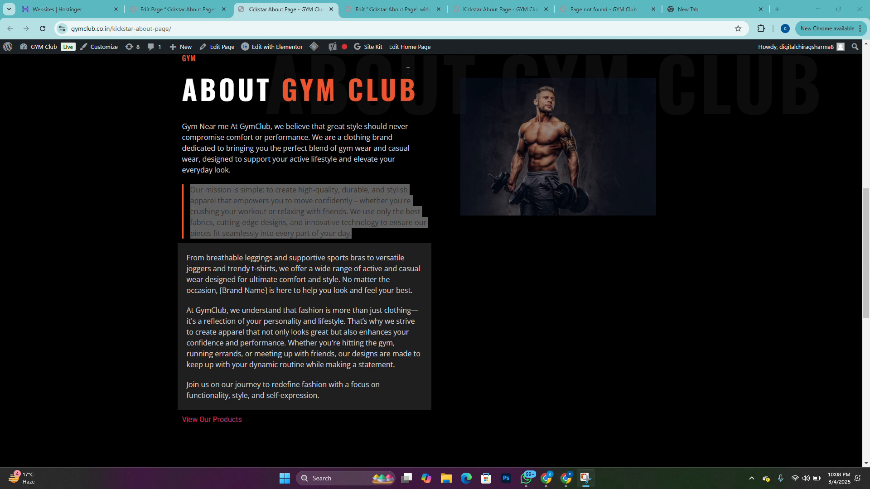
Step: Inspect the settings of the introduction, mission and following text widgets in the Elementor editor
{"action": "left_click", "coordinate": [355, 13]}
{"action": "scroll", "coordinate": [184, 218], "scroll_direction": "down", "scroll_amount": 5}
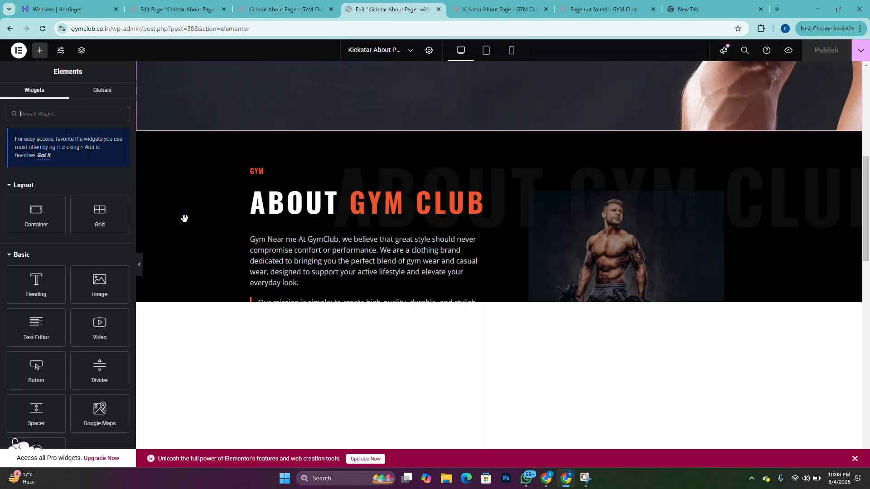
{"action": "left_click", "coordinate": [354, 159]}
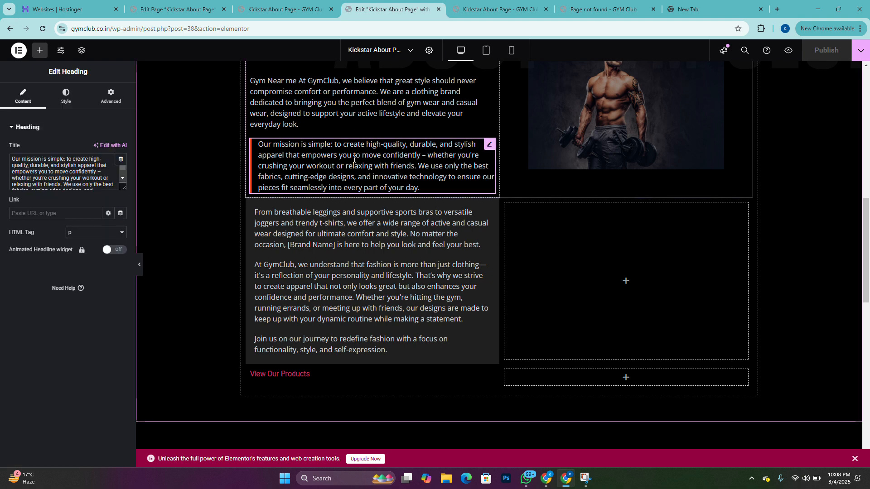
{"action": "left_click", "coordinate": [338, 124]}
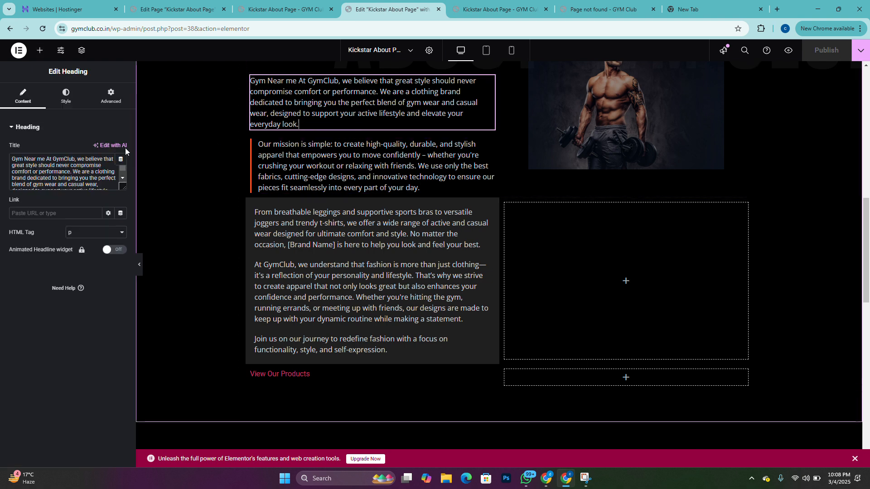
{"action": "left_click", "coordinate": [342, 226]}
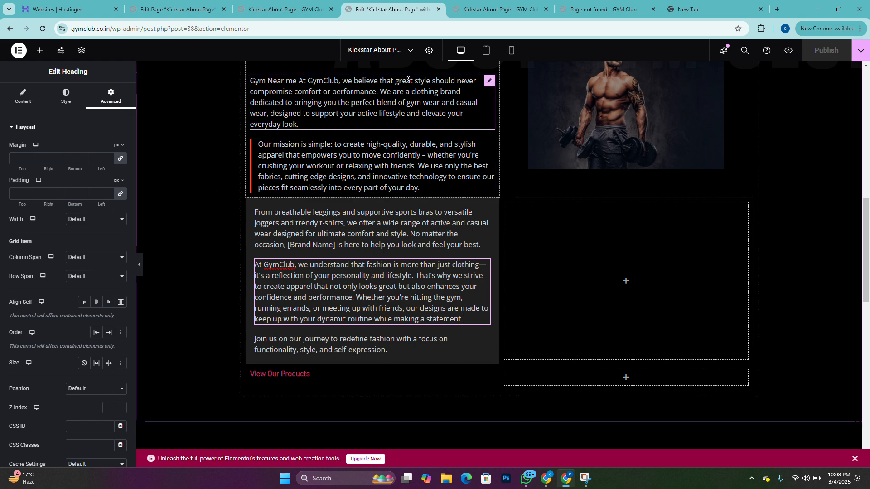
Step: Compare the SEO analysis's H2 and H3 subheading problem with the About Gym Club section on the live page
{"action": "left_click", "coordinate": [279, 3]}
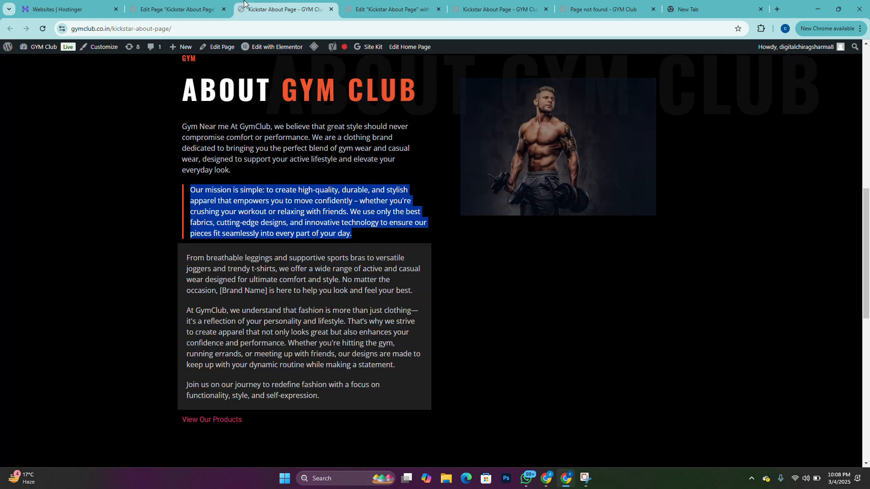
{"action": "left_click", "coordinate": [177, 9]}
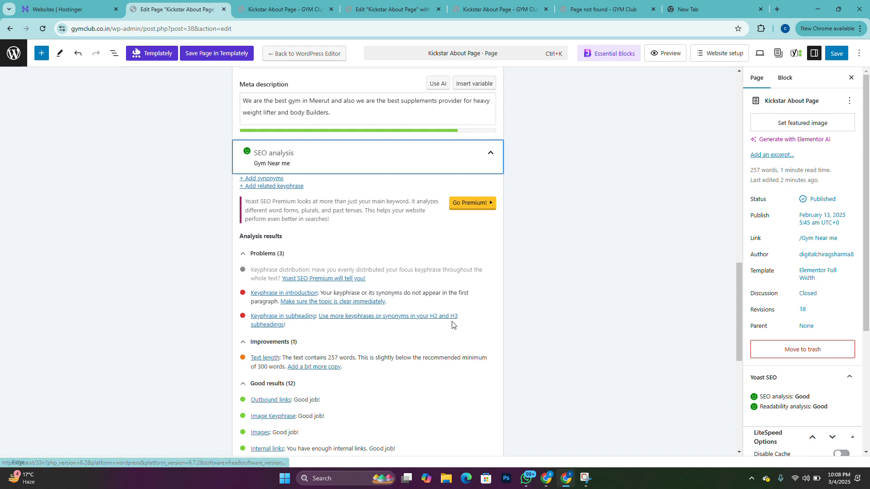
{"action": "left_click", "coordinate": [312, 13]}
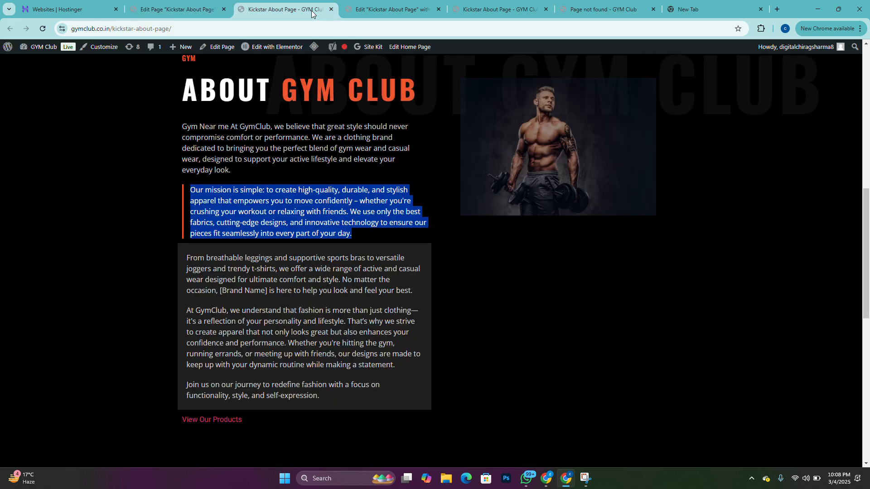
{"action": "scroll", "coordinate": [337, 164], "scroll_direction": "up", "scroll_amount": 1}
{"action": "left_click", "coordinate": [298, 143]}
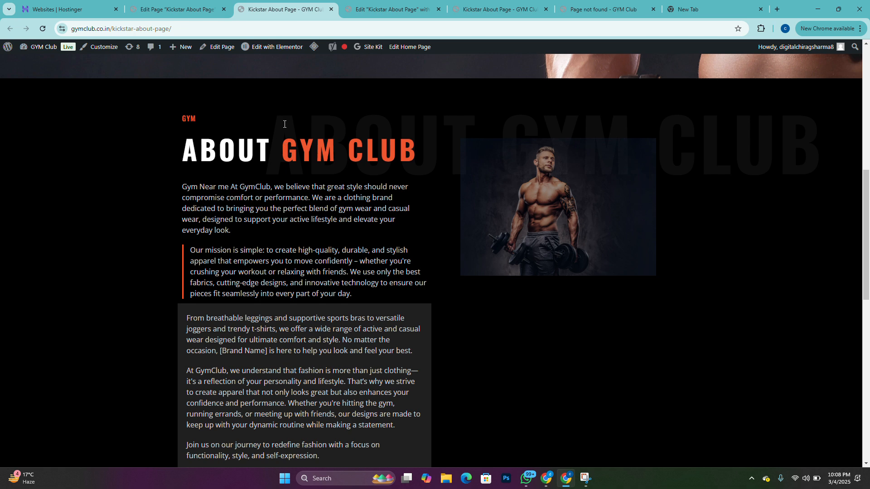
Step: Set the HTML tag of the small Gym heading above About Gym Club to H3 in Elementor and publish the page
{"action": "left_click", "coordinate": [356, 11]}
{"action": "scroll", "coordinate": [330, 148], "scroll_direction": "down", "scroll_amount": 1}
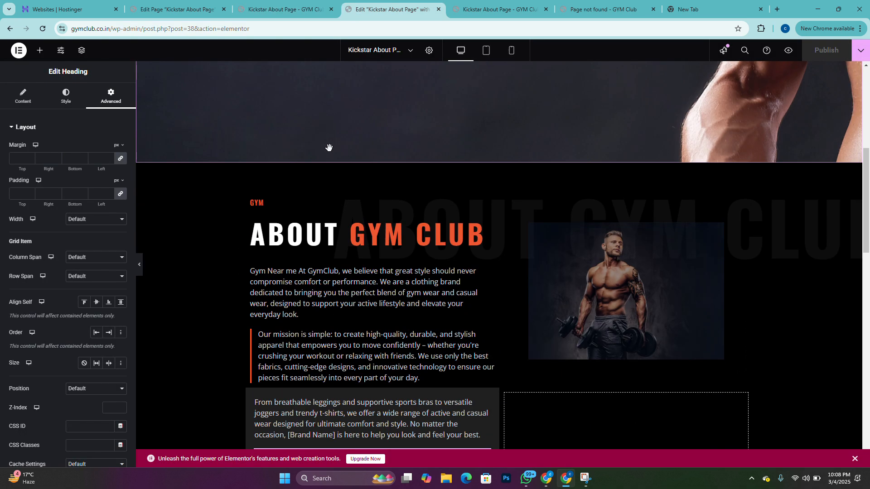
{"action": "left_click", "coordinate": [348, 224]}
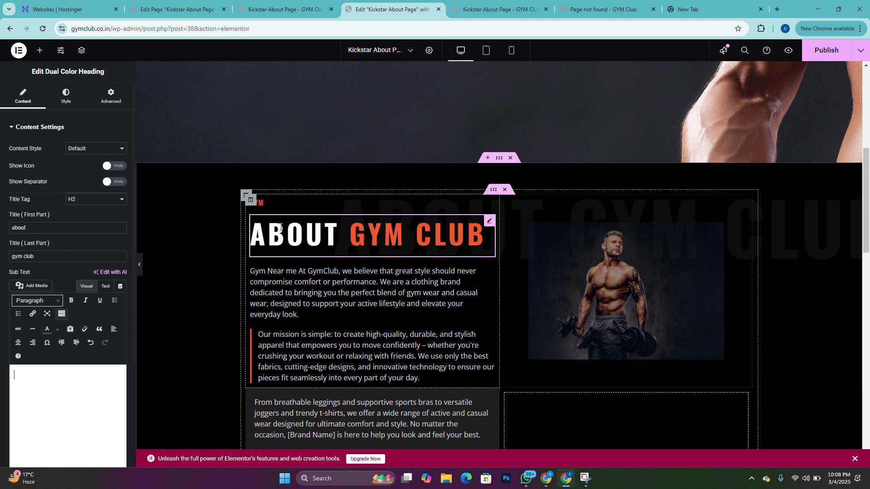
{"action": "left_click", "coordinate": [271, 200]}
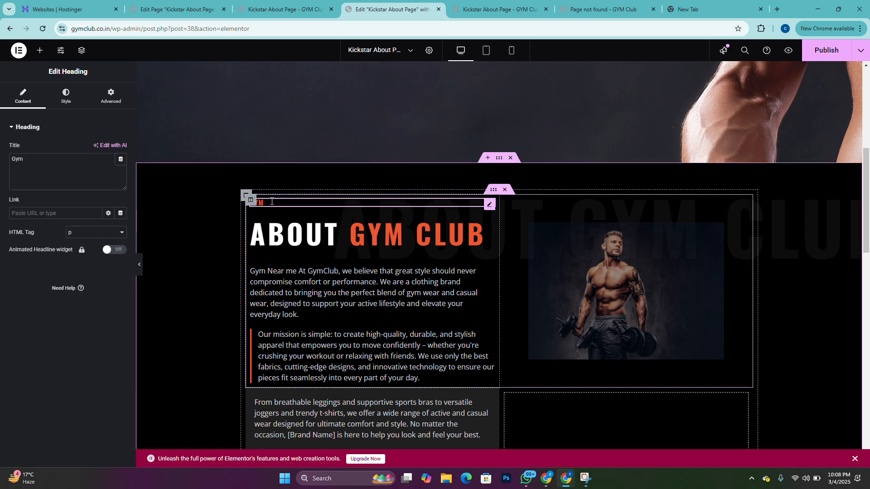
{"action": "left_click", "coordinate": [91, 232]}
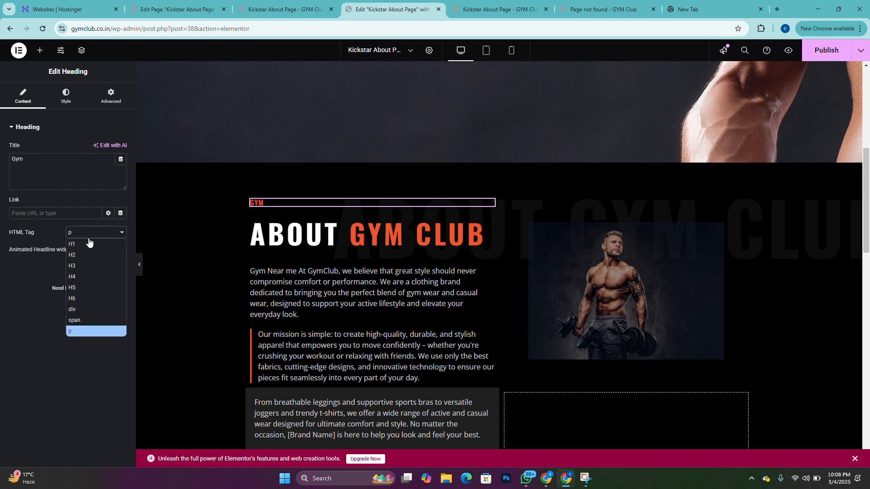
{"action": "left_click", "coordinate": [85, 263]}
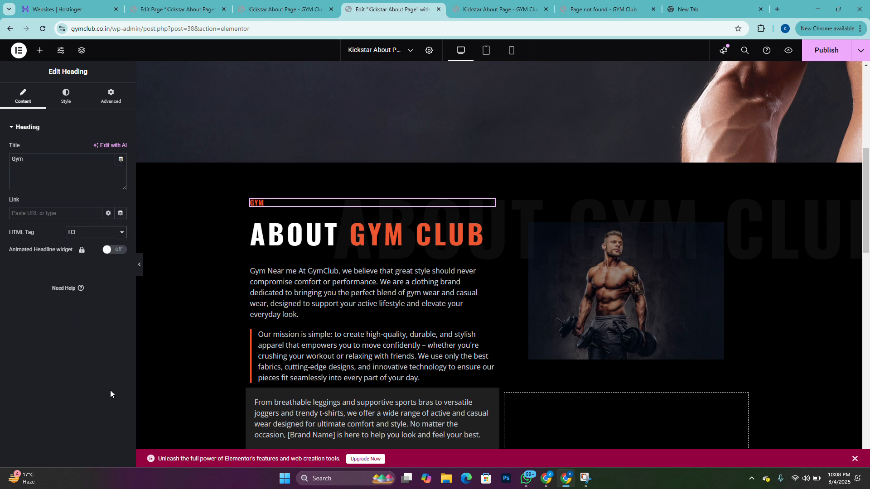
{"action": "left_click", "coordinate": [814, 56]}
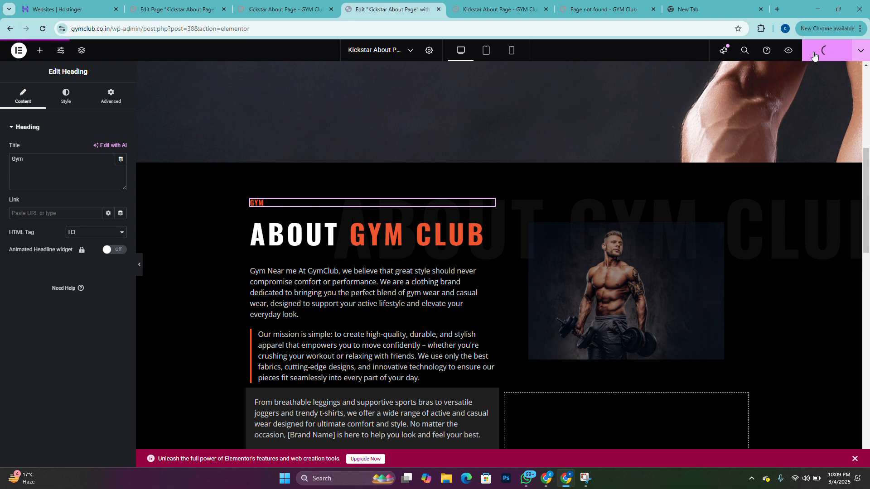
Step: Return to the page's WordPress editor, keep the unsaved Yoast changes by cancelling the reload, and save the page
{"action": "left_click", "coordinate": [301, 4]}
{"action": "left_click", "coordinate": [176, 9]}
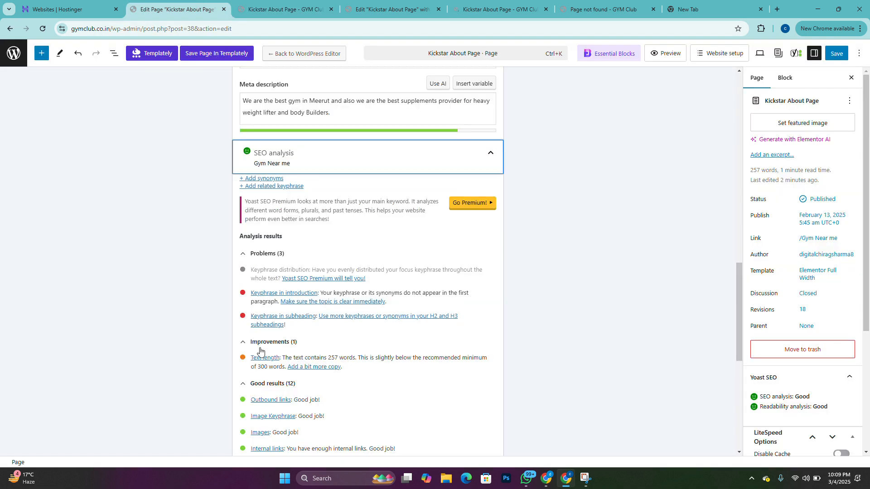
{"action": "key", "text": "F5"}
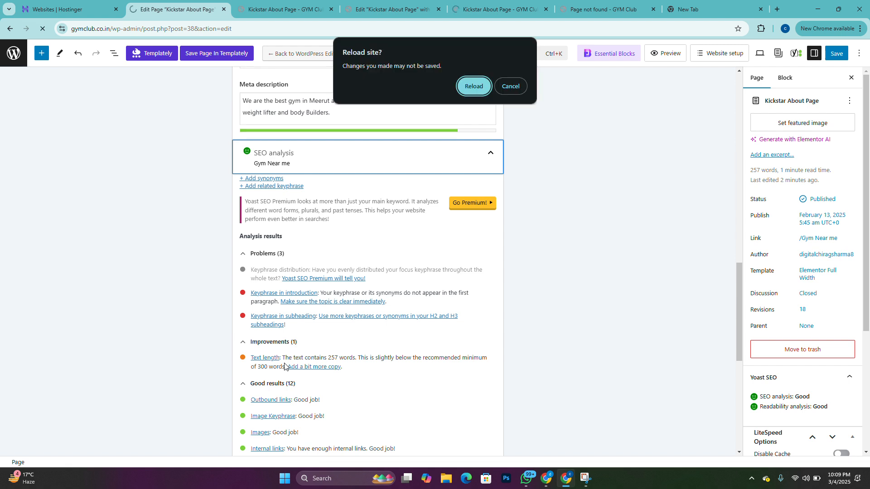
{"action": "left_click", "coordinate": [521, 92]}
{"action": "left_click", "coordinate": [834, 53]}
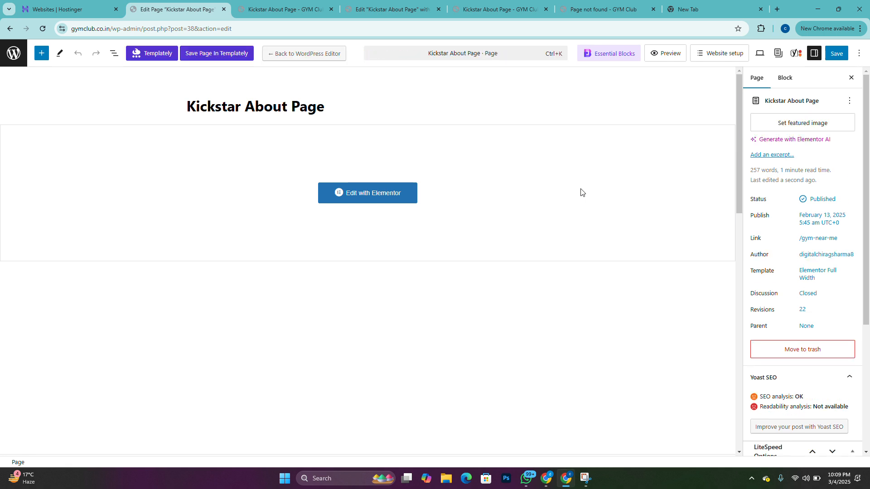
Step: Expand the SEO analysis for the keyphrase again and examine its good results, text length improvement and remaining problems
{"action": "scroll", "coordinate": [537, 272], "scroll_direction": "down", "scroll_amount": 3}
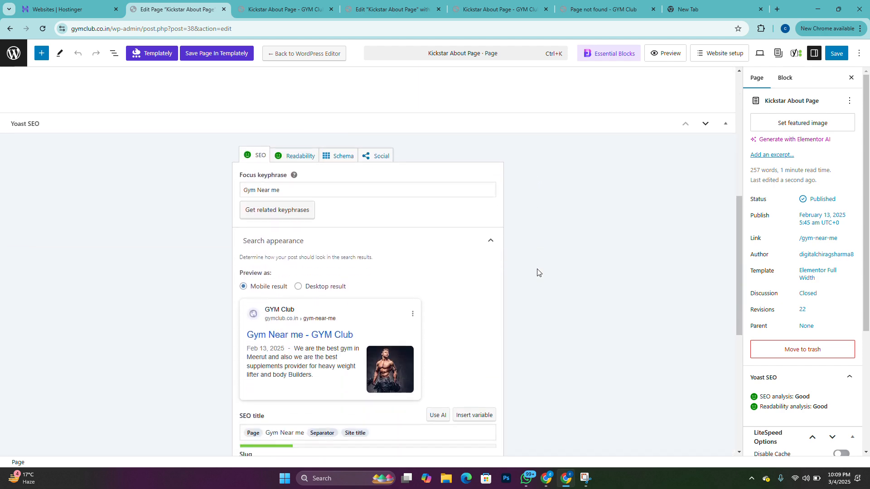
{"action": "scroll", "coordinate": [537, 273], "scroll_direction": "down", "scroll_amount": 7}
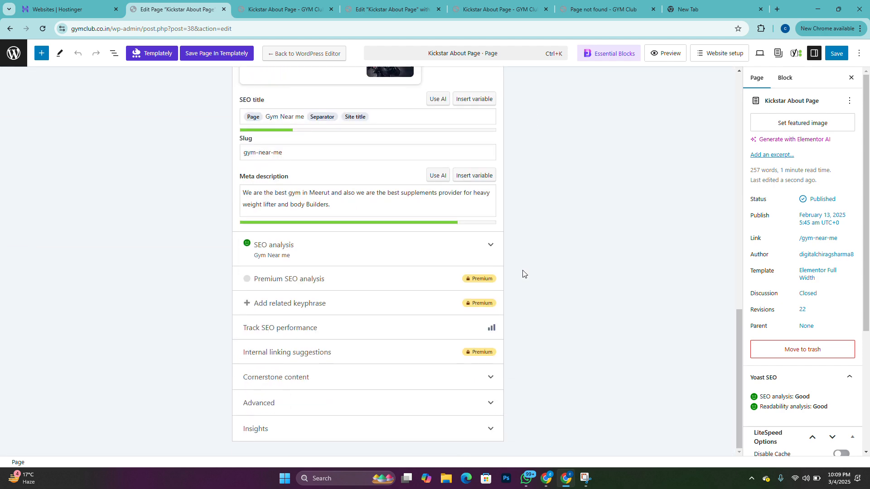
{"action": "left_click", "coordinate": [417, 252]}
{"action": "scroll", "coordinate": [494, 316], "scroll_direction": "down", "scroll_amount": 1}
{"action": "scroll", "coordinate": [494, 316], "scroll_direction": "down", "scroll_amount": 1}
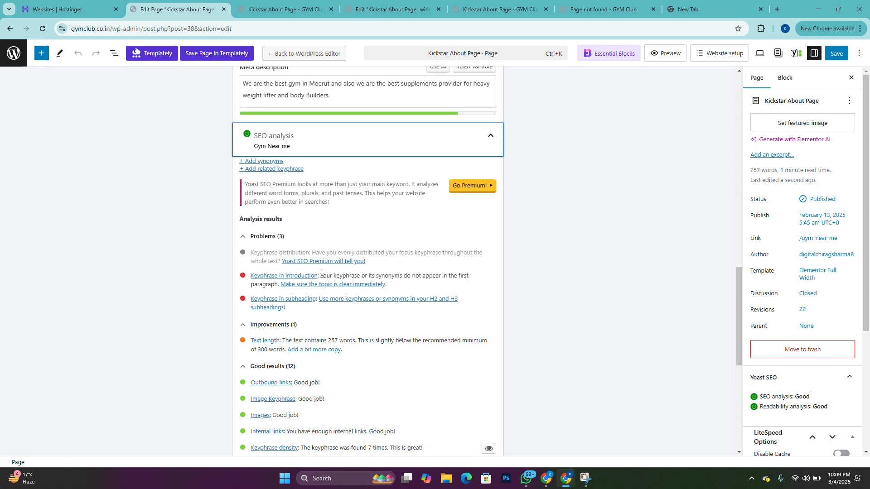
{"action": "scroll", "coordinate": [383, 386], "scroll_direction": "down", "scroll_amount": 4}
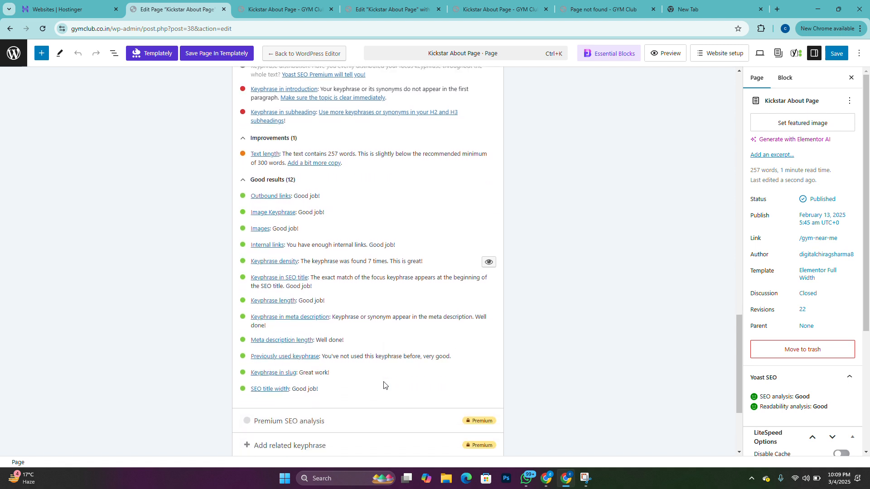
{"action": "left_click_drag", "start_coordinate": [347, 400], "coordinate": [230, 193]}
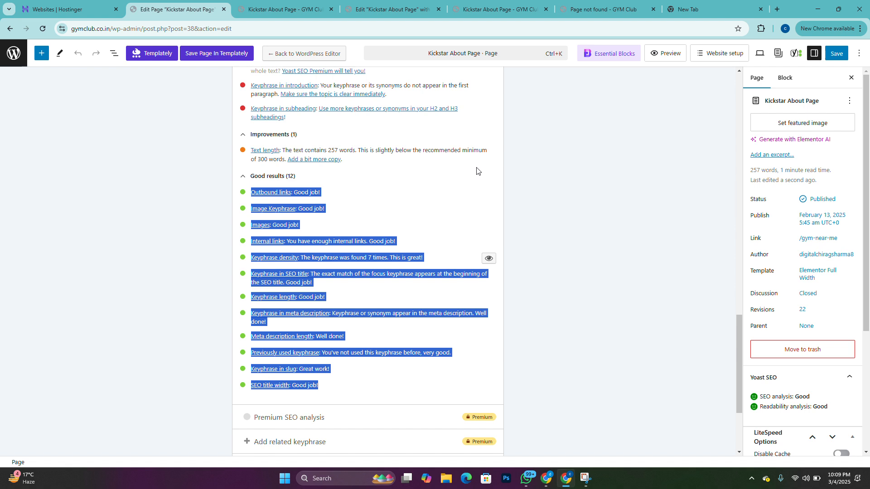
{"action": "scroll", "coordinate": [436, 176], "scroll_direction": "up", "scroll_amount": 2}
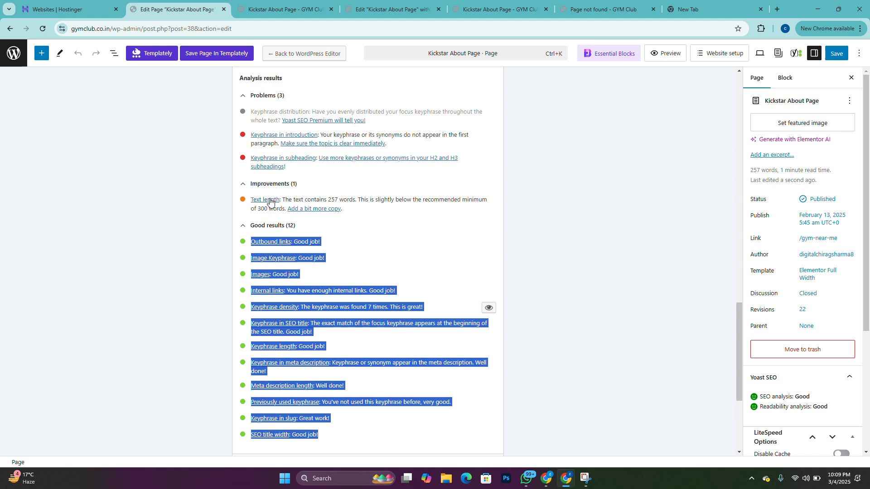
{"action": "left_click", "coordinate": [369, 216]}
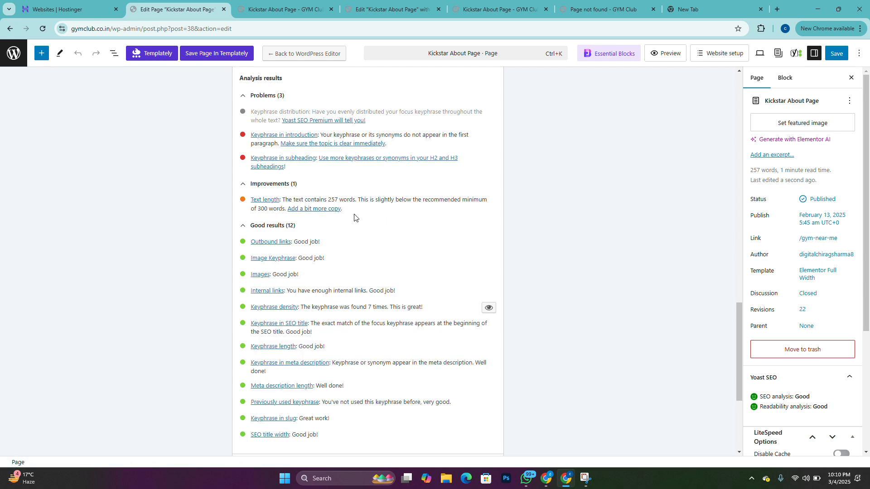
{"action": "left_click_drag", "start_coordinate": [354, 217], "coordinate": [245, 200]}
{"action": "left_click", "coordinate": [539, 217]}
{"action": "scroll", "coordinate": [430, 283], "scroll_direction": "down", "scroll_amount": 2}
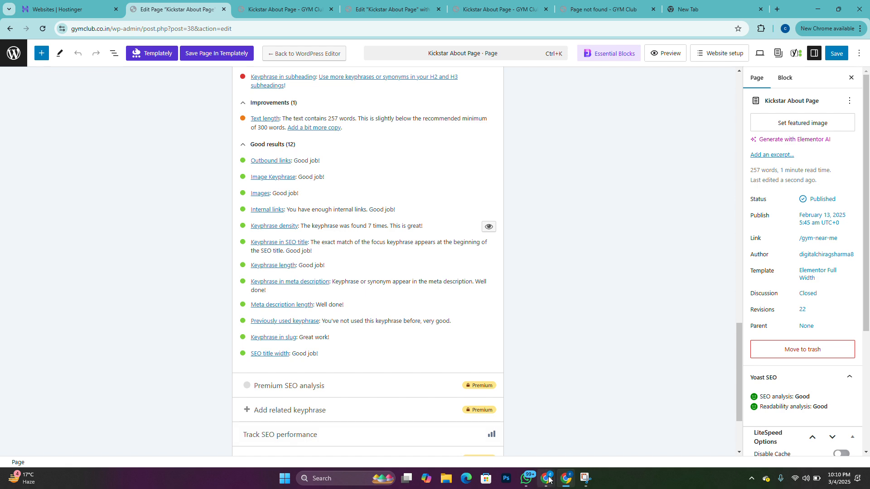
Step: Switch to the Google Meet call window
{"action": "mouse_move", "coordinate": [548, 478]}
{"action": "left_click", "coordinate": [513, 438]}
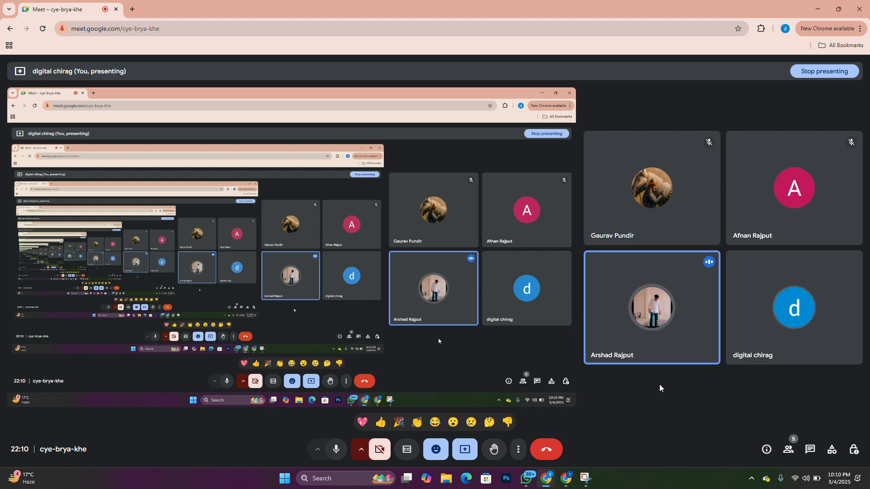
{"action": "key", "text": "alt+Tab"}
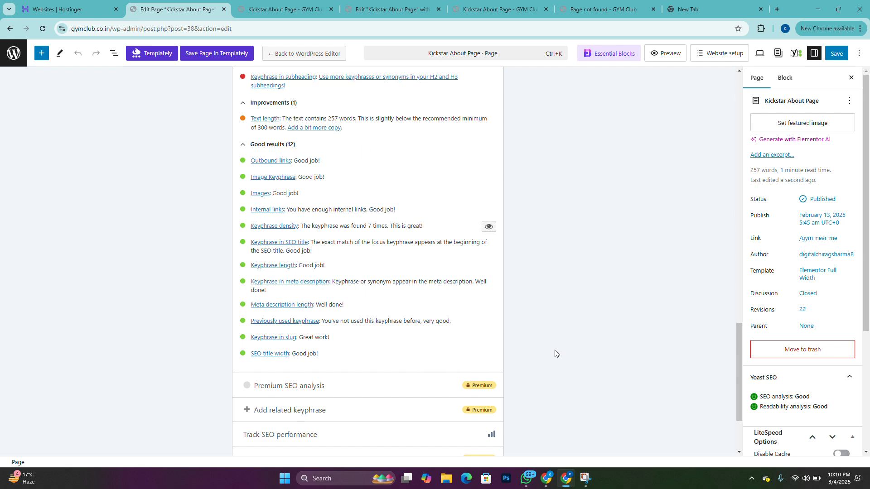
{"action": "key", "text": "alt+Tab"}
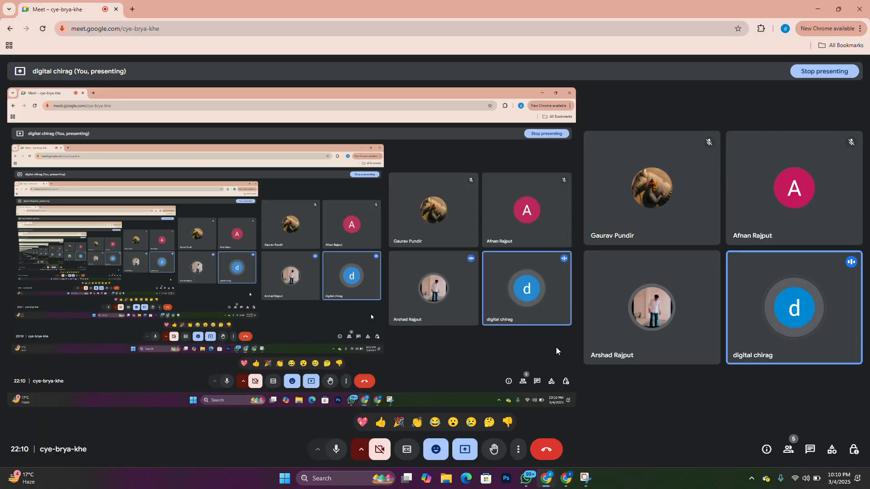